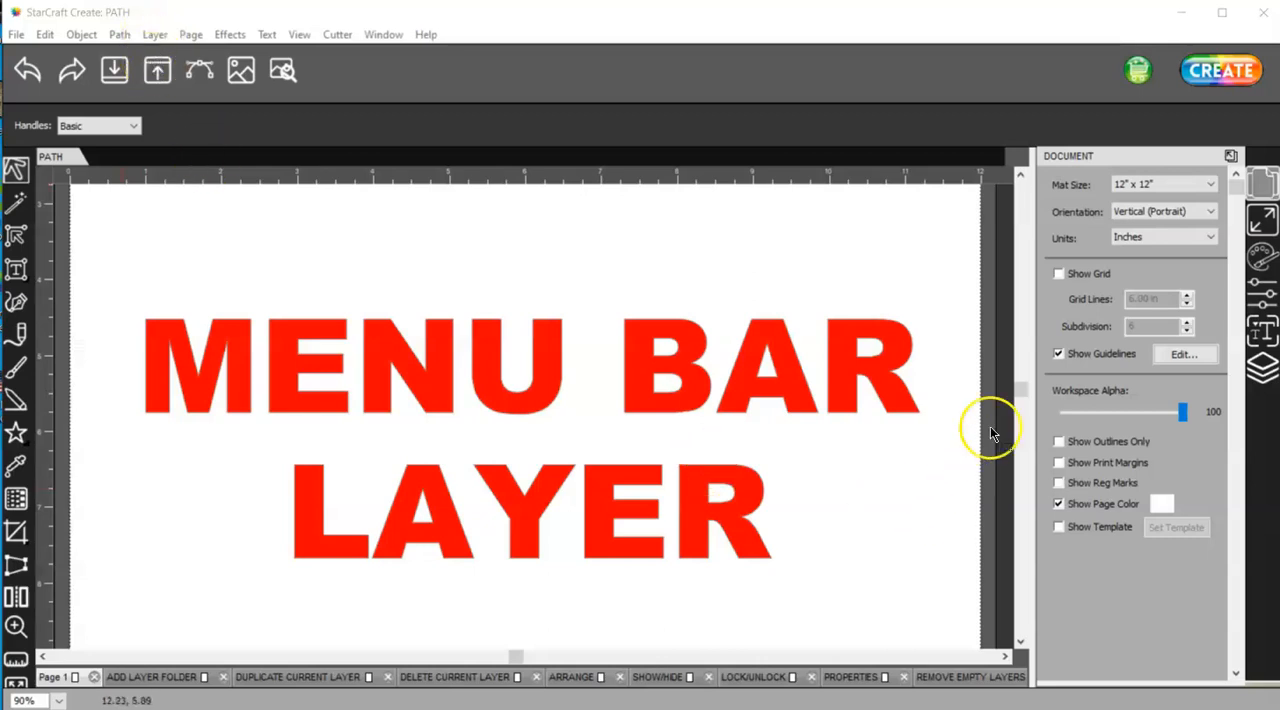
Show the layer list and nudge the group of green rectangles slightly down and to the right on the page
{"action": "left_click_drag", "start_coordinate": [1021, 388], "coordinate": [1020, 645]}
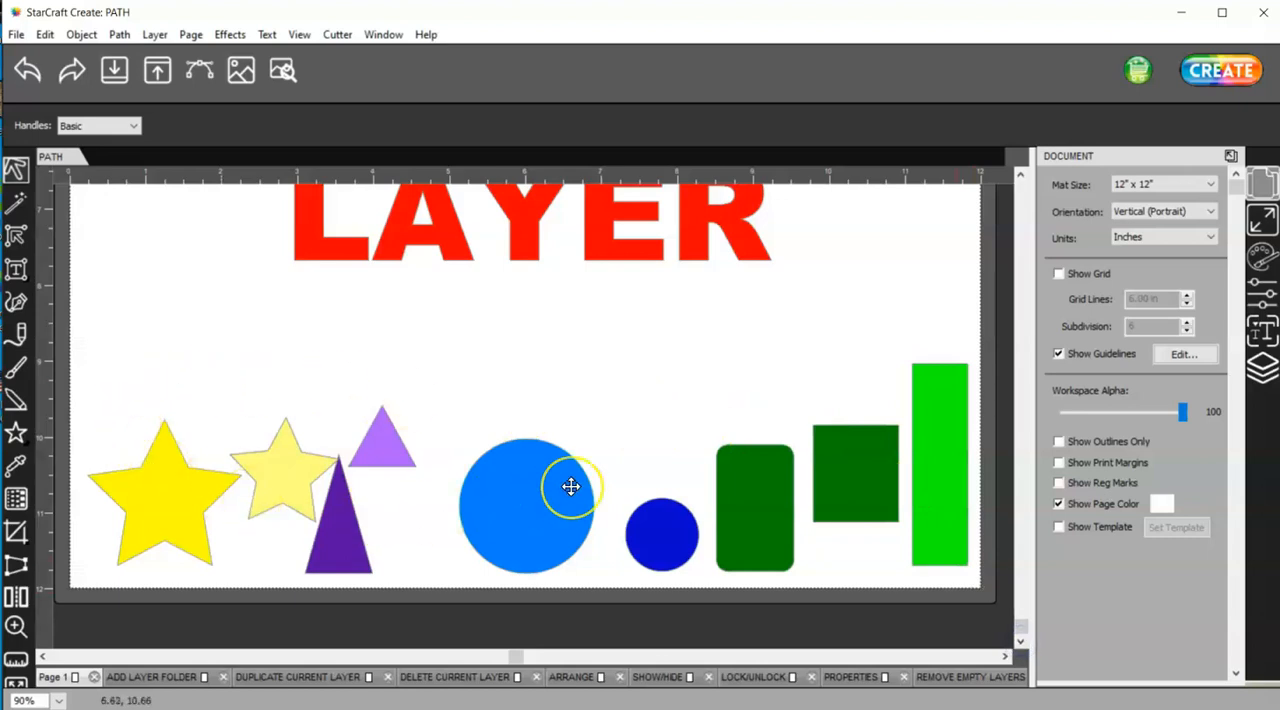
{"action": "left_click", "coordinate": [1264, 378]}
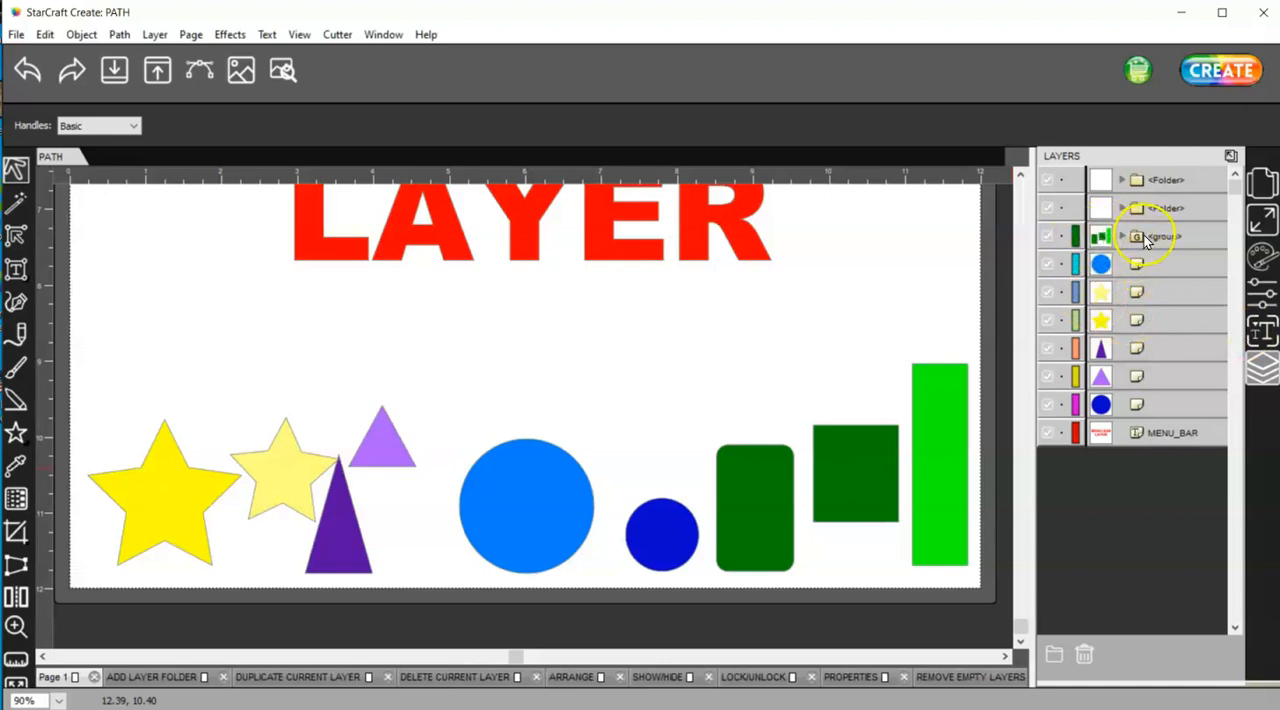
{"action": "left_click", "coordinate": [940, 430]}
{"action": "mouse_move", "coordinate": [940, 430]}
{"action": "left_mouse_down"}
{"action": "mouse_move", "coordinate": [945, 334]}
{"action": "mouse_move", "coordinate": [940, 448]}
{"action": "left_mouse_up"}
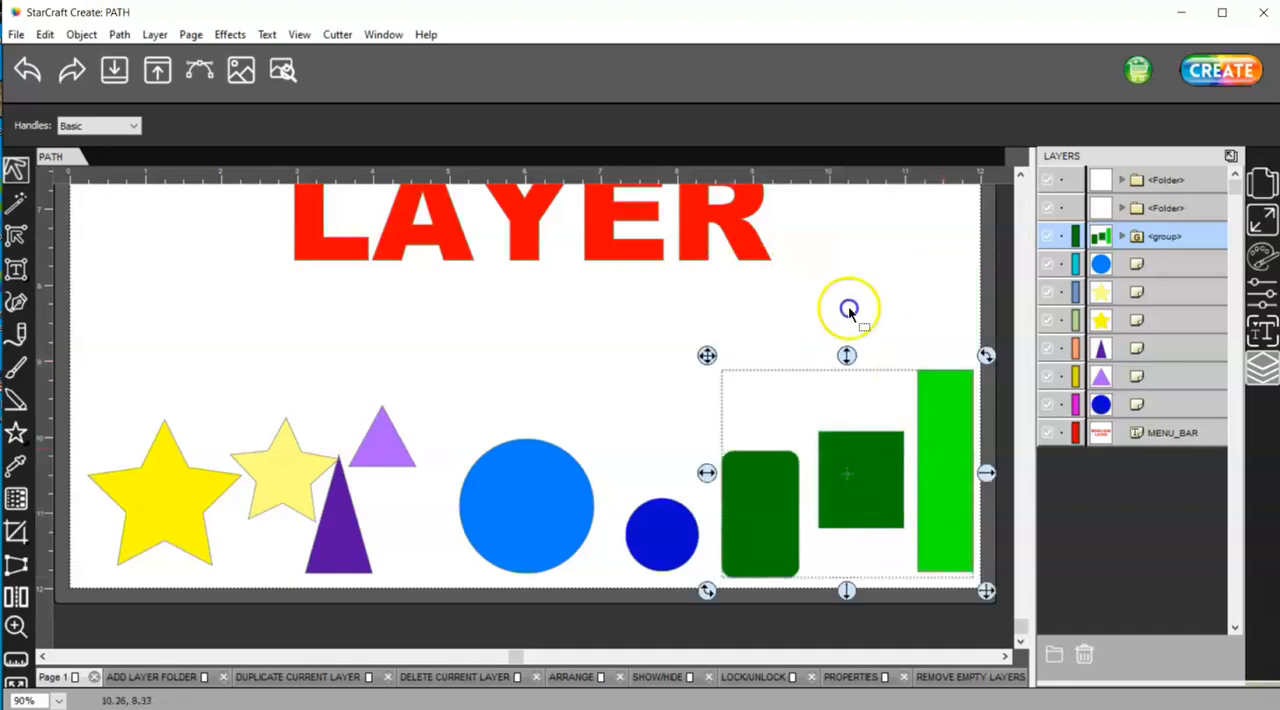
{"action": "left_click", "coordinate": [574, 289]}
Nudge the large yellow star slightly up and to the left, and add a new layer folder
{"action": "left_click", "coordinate": [155, 34]}
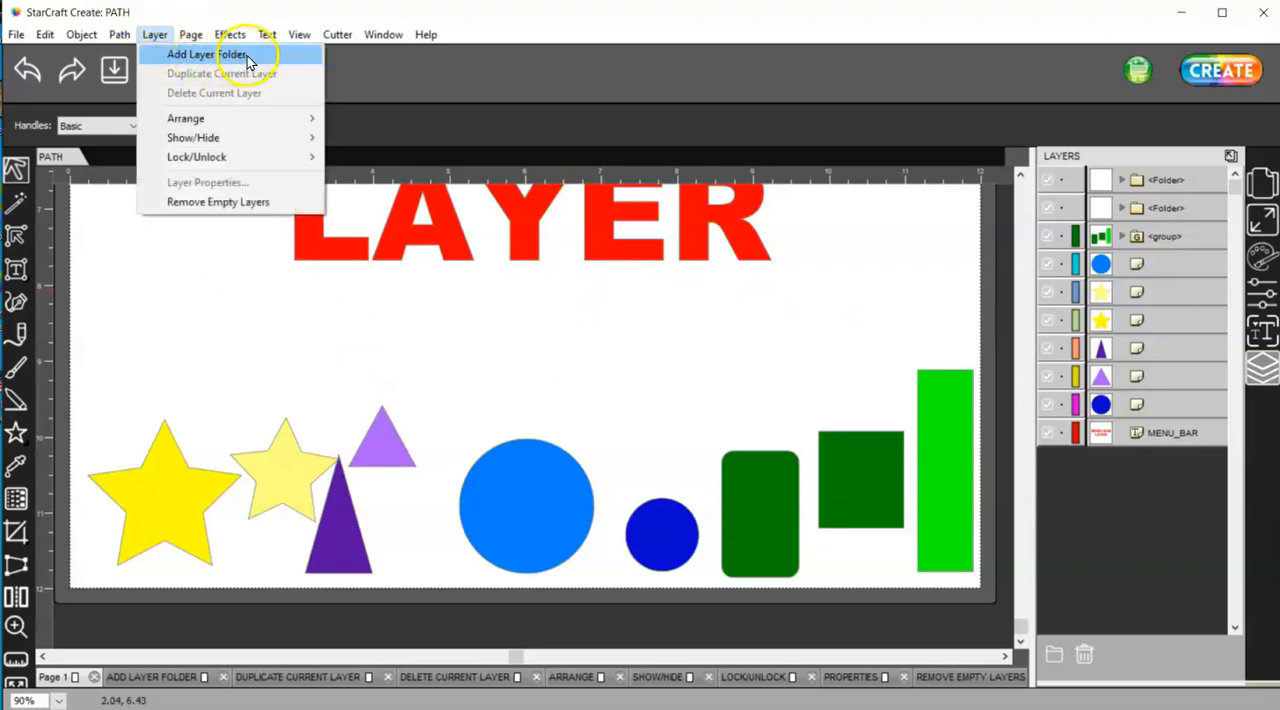
{"action": "left_click", "coordinate": [190, 374]}
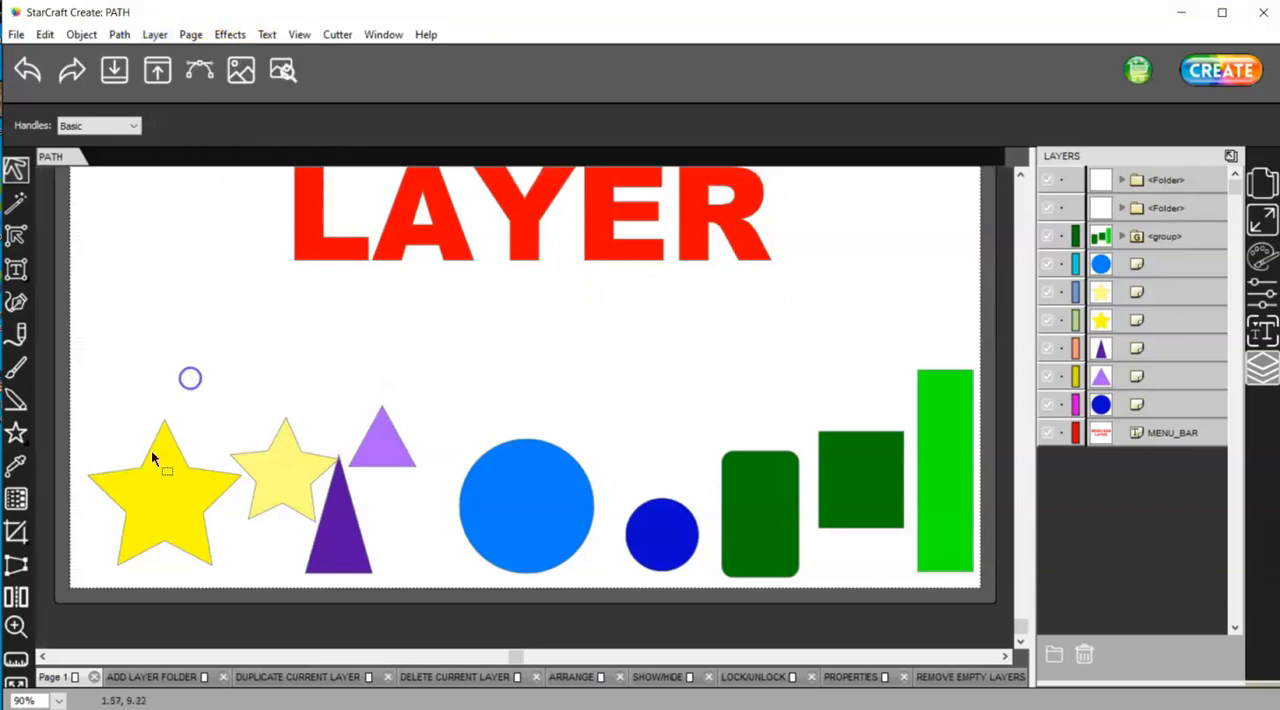
{"action": "left_click", "coordinate": [160, 449]}
{"action": "left_click_drag", "start_coordinate": [163, 477], "coordinate": [157, 469]}
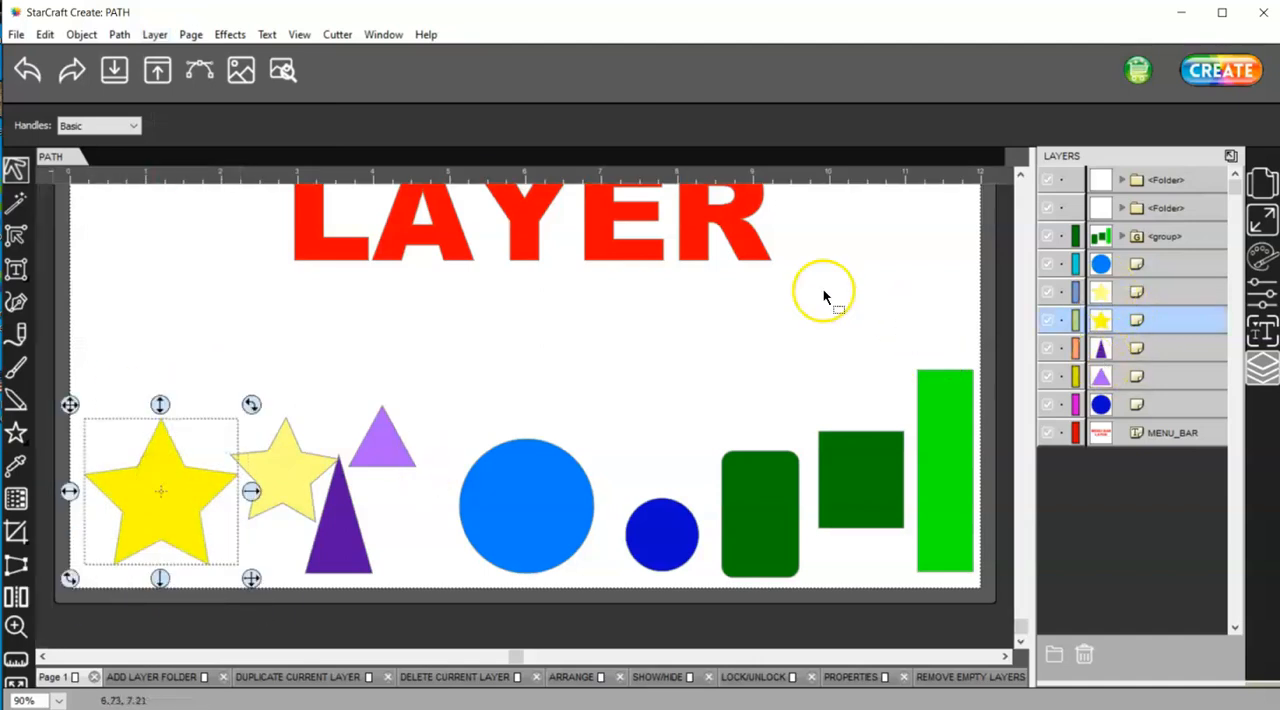
{"action": "left_click", "coordinate": [153, 34]}
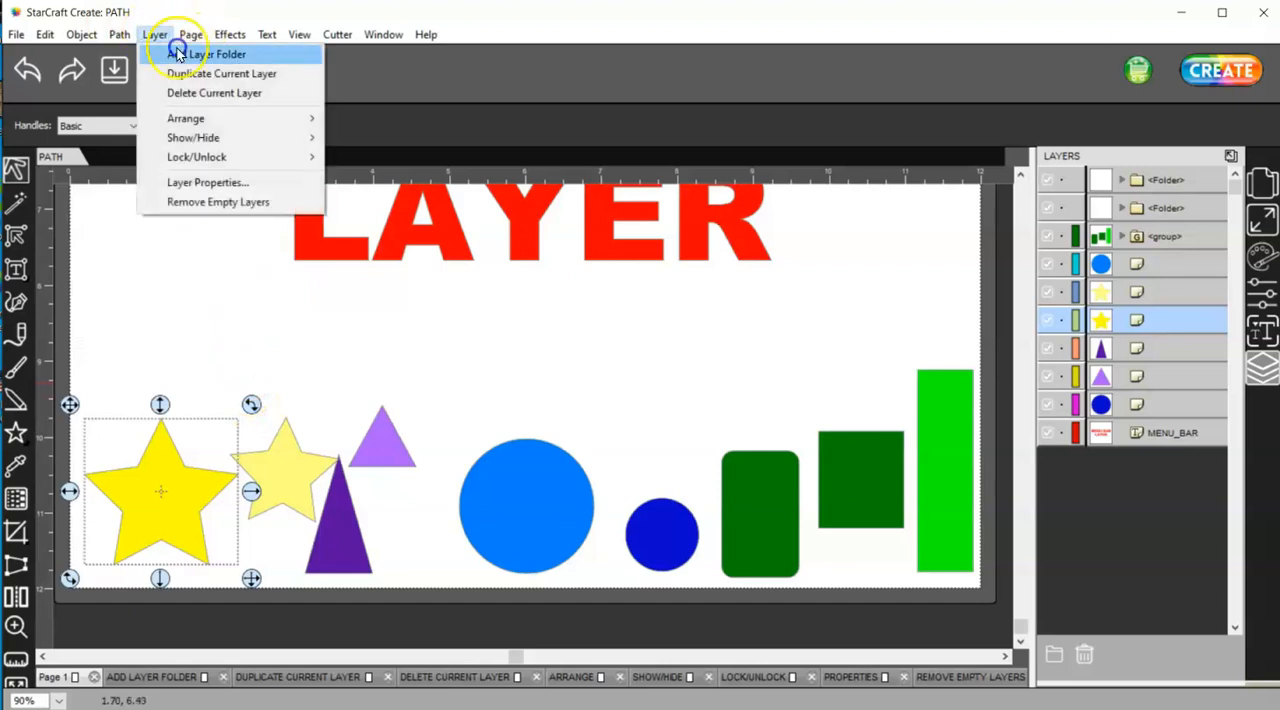
{"action": "left_click", "coordinate": [178, 53]}
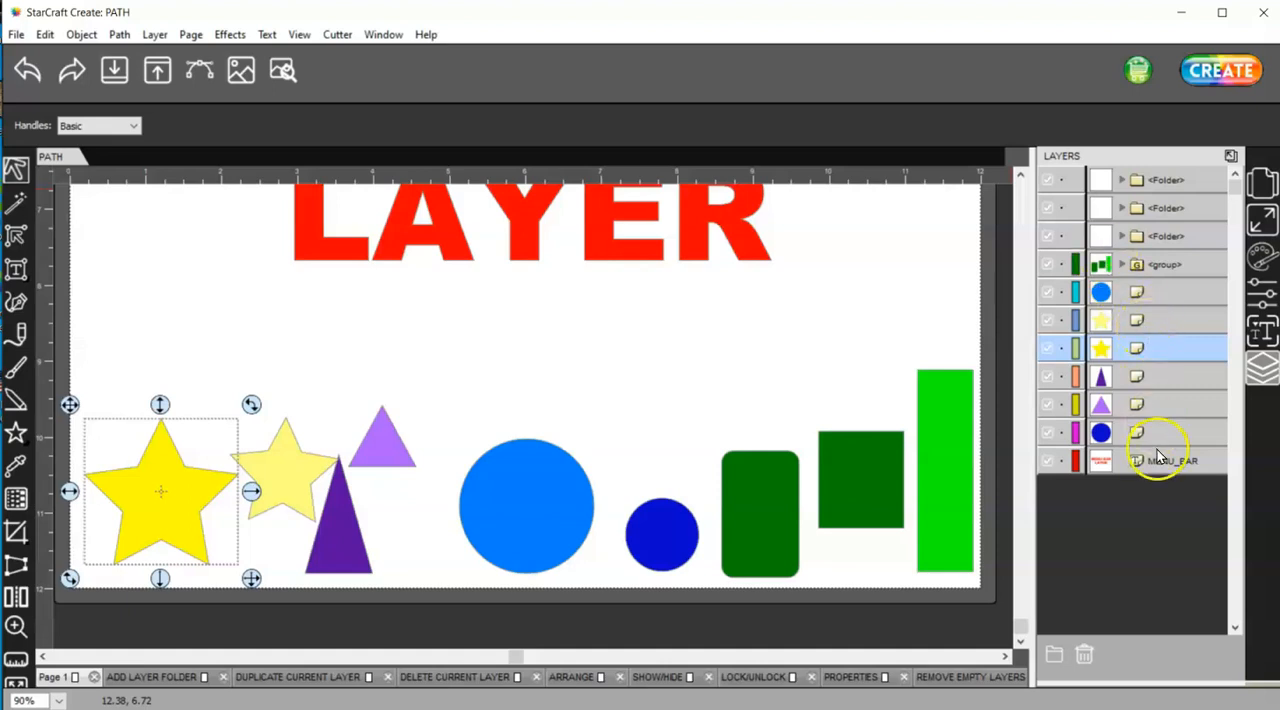
Try placing the MENU_BAR text layer in the folder directly above the green group, check its contents, and undo the move
{"action": "left_click_drag", "start_coordinate": [1158, 457], "coordinate": [1152, 254]}
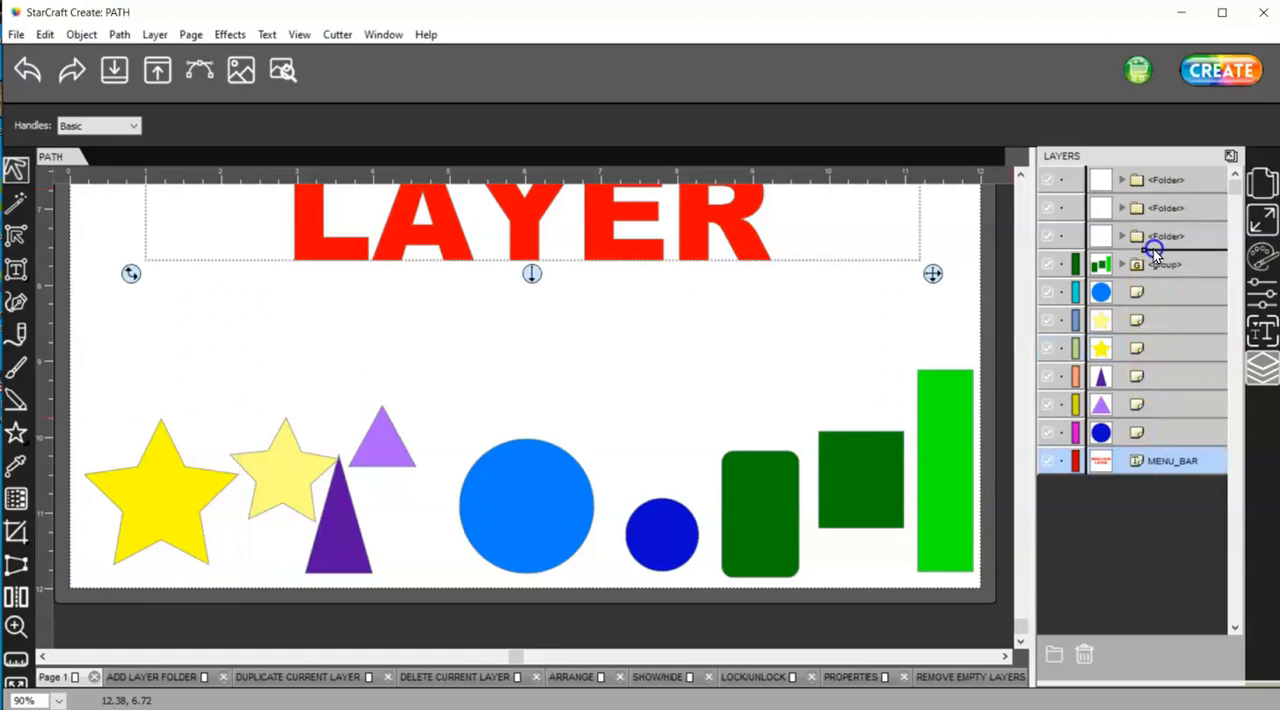
{"action": "left_click_drag", "start_coordinate": [1153, 249], "coordinate": [1153, 251]}
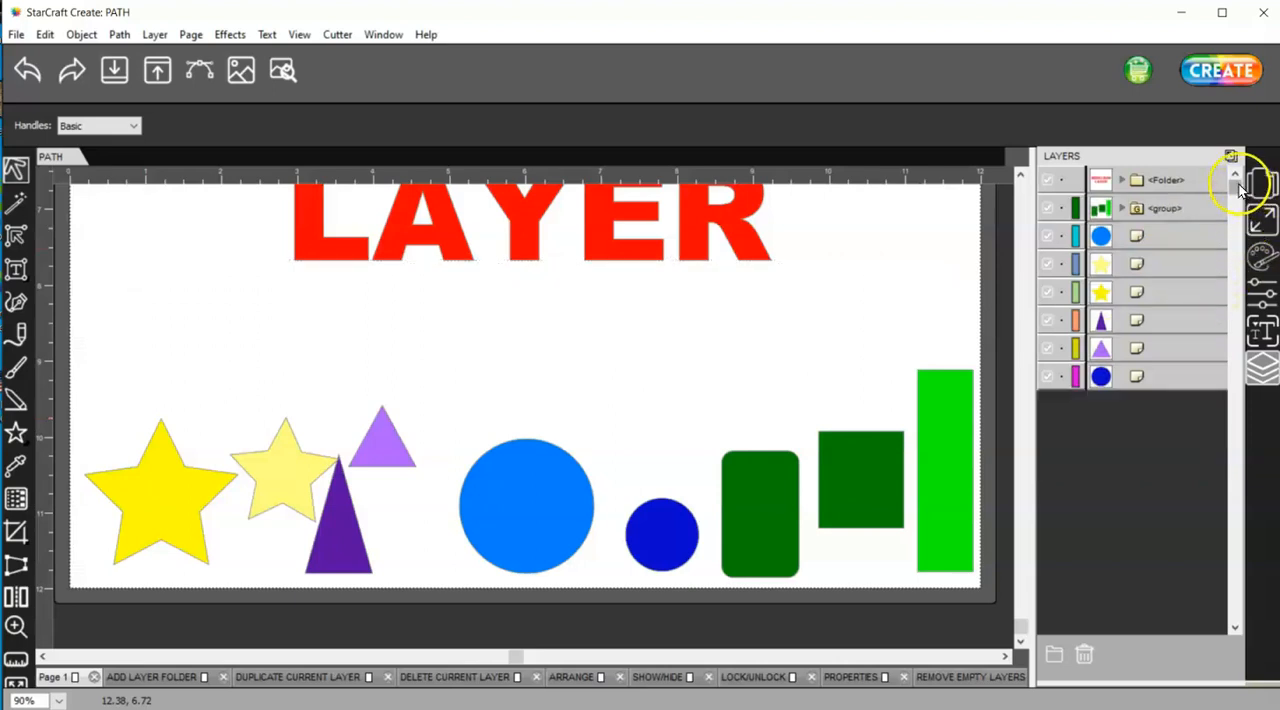
{"action": "left_click", "coordinate": [1137, 182]}
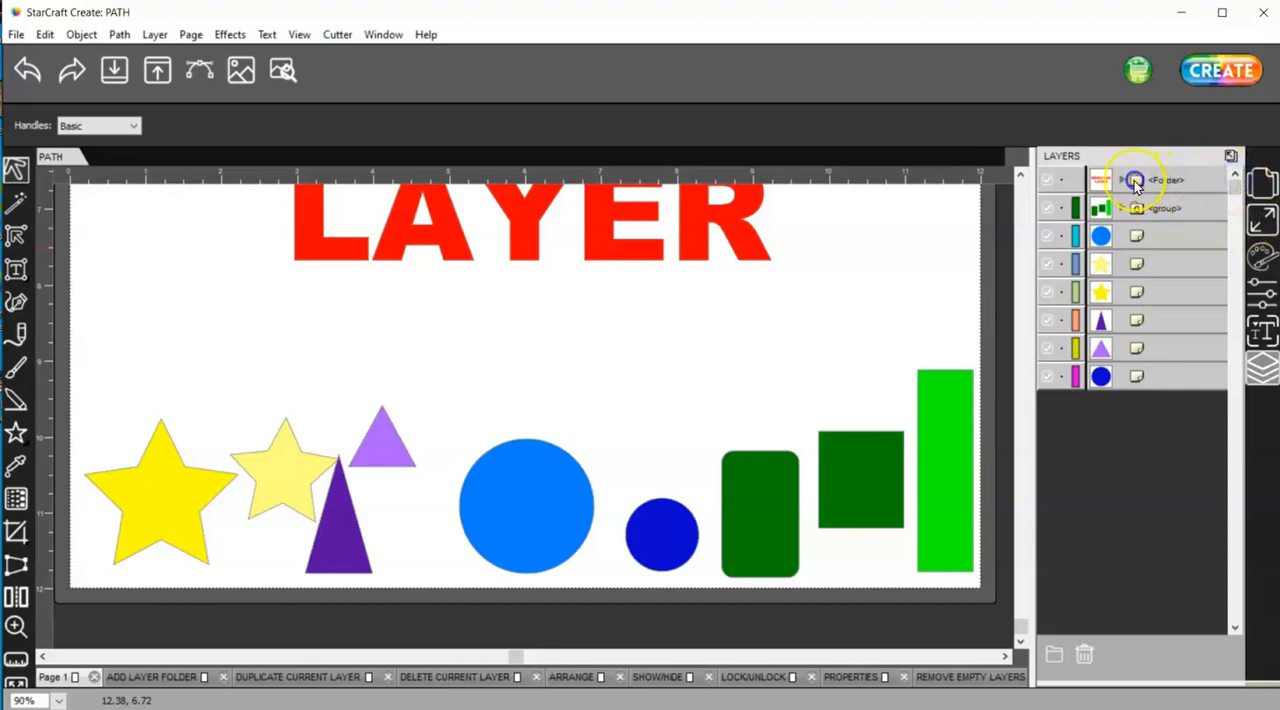
{"action": "left_click", "coordinate": [1119, 181]}
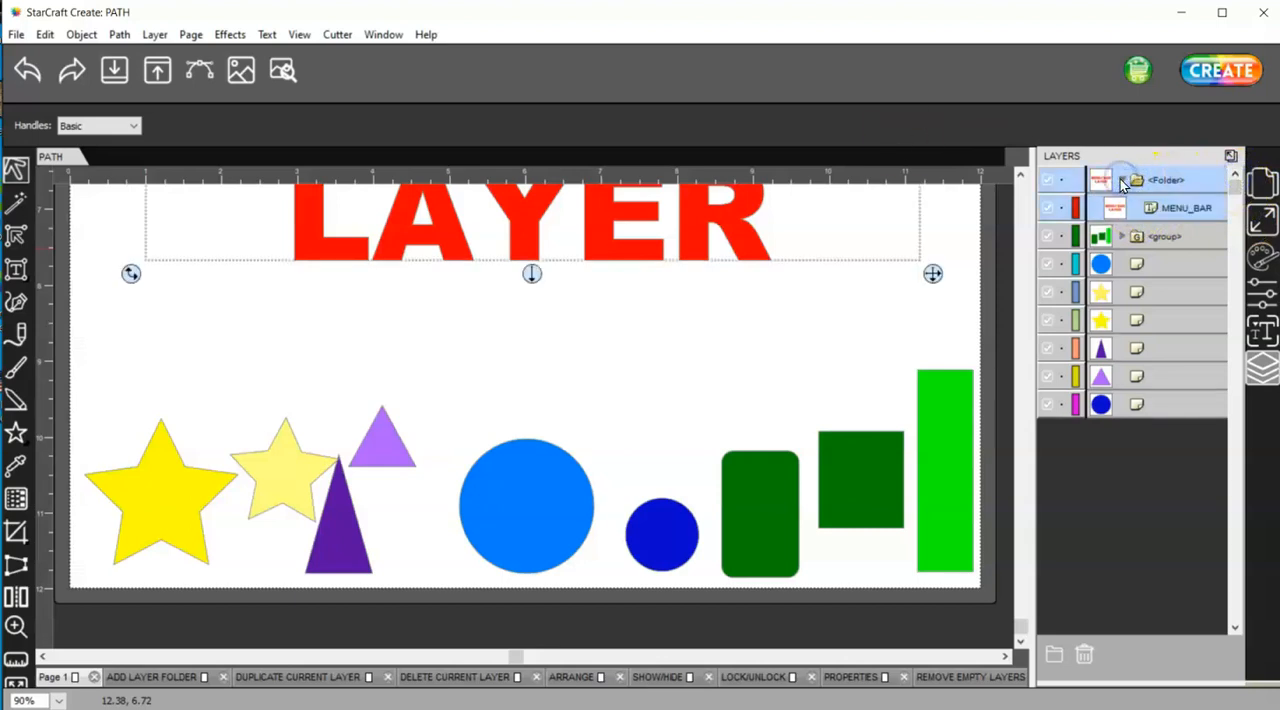
{"action": "left_click", "coordinate": [1121, 181]}
{"action": "left_click", "coordinate": [1137, 180]}
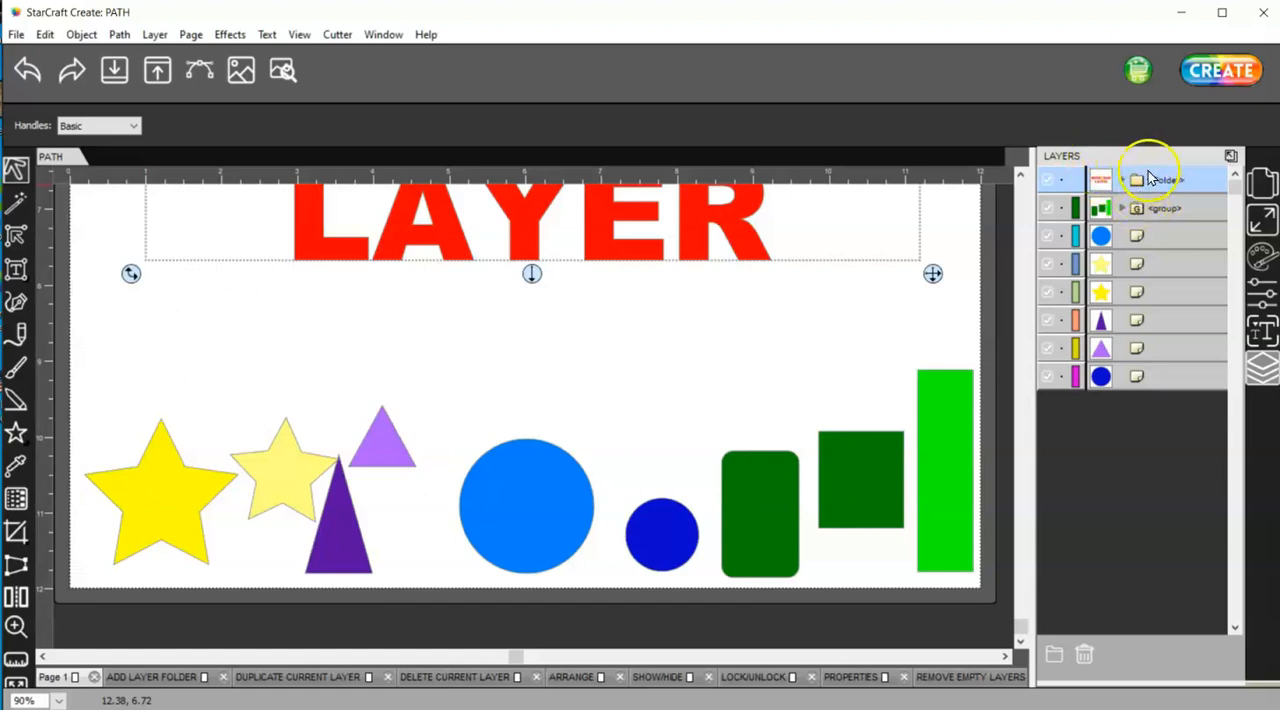
{"action": "left_click", "coordinate": [24, 71]}
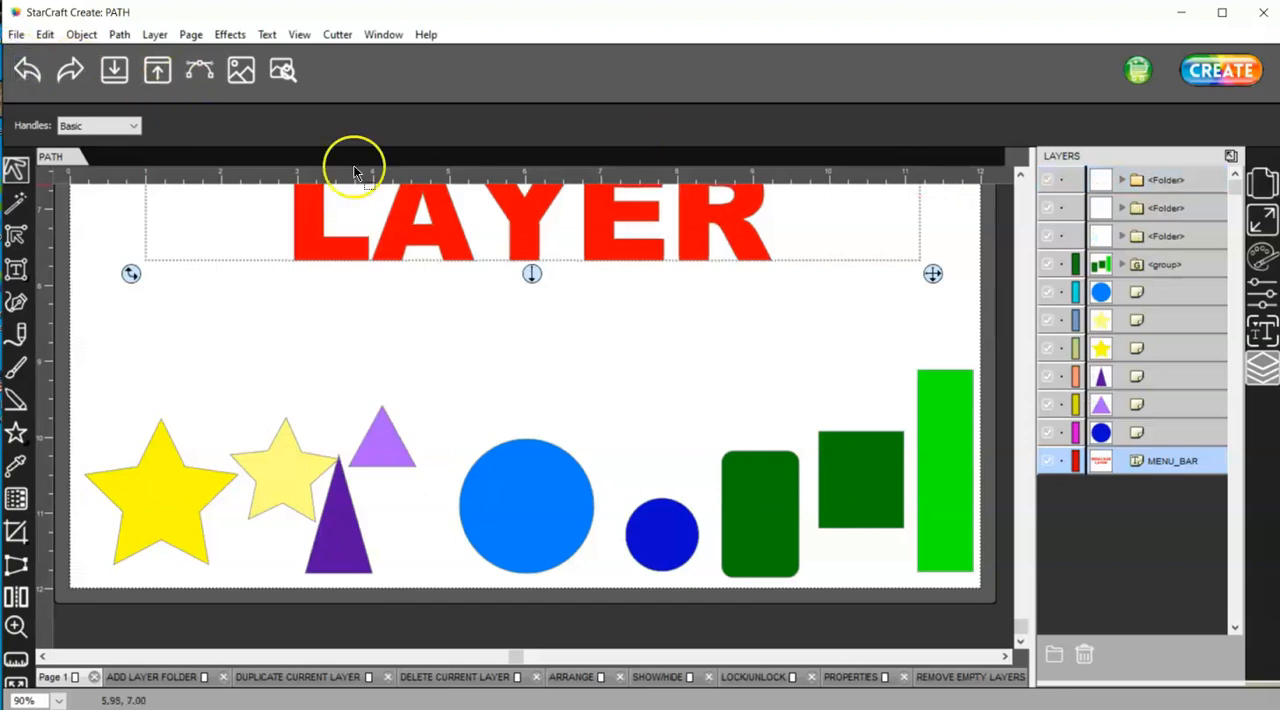
Try moving the green group's layer into the empty folder directly above it, and undo the move
{"action": "left_click", "coordinate": [1140, 266]}
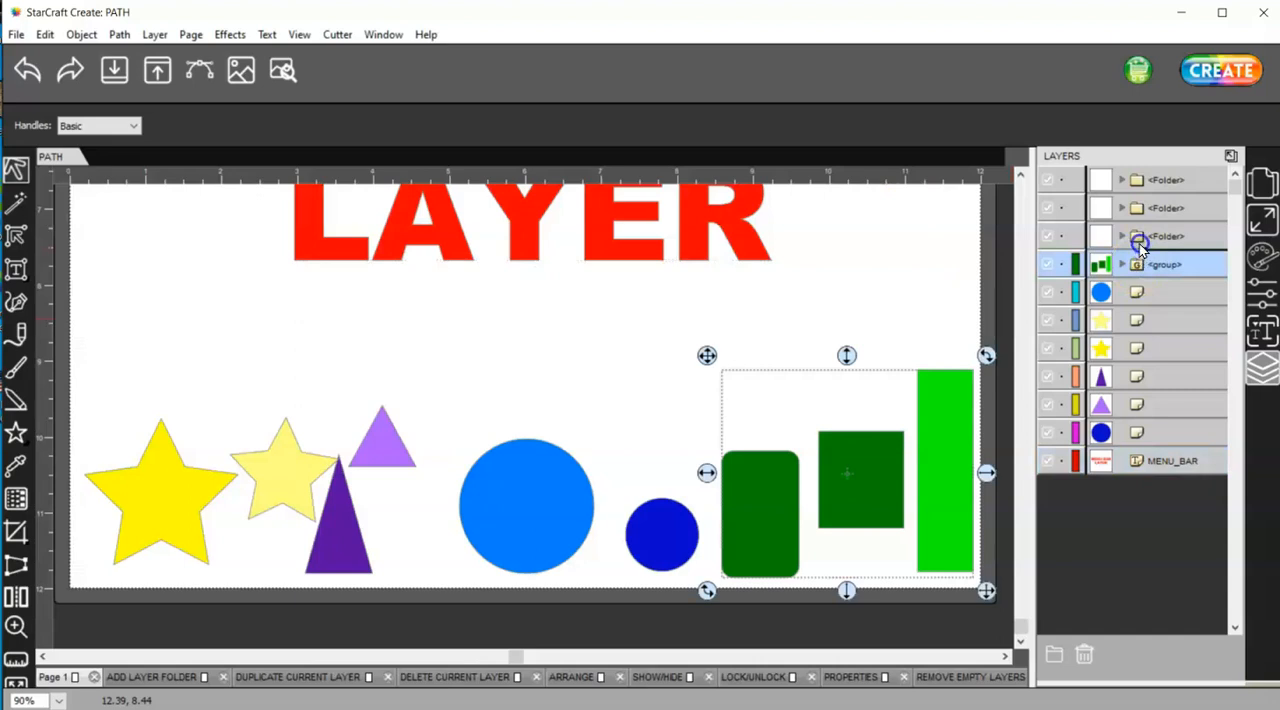
{"action": "left_click_drag", "start_coordinate": [1131, 248], "coordinate": [1180, 255]}
{"action": "left_click_drag", "start_coordinate": [1168, 251], "coordinate": [1168, 251]}
{"action": "left_click", "coordinate": [28, 72]}
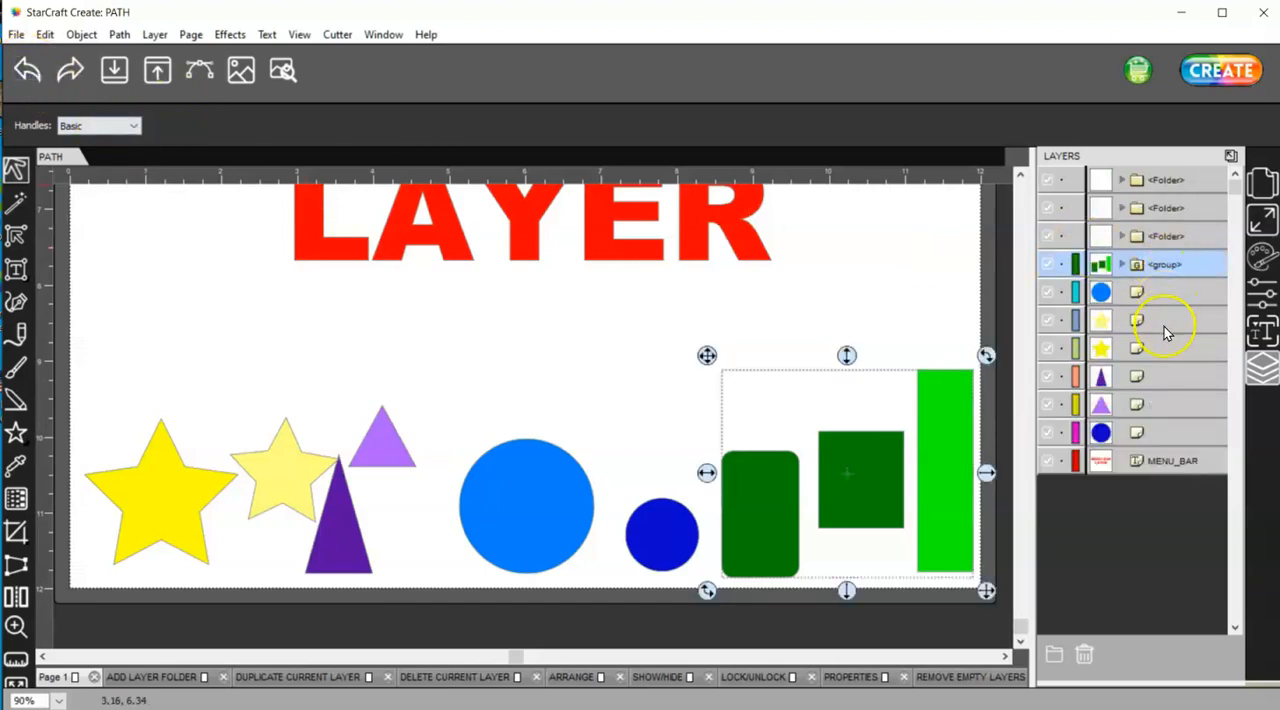
Try moving the large yellow star's layer into the green group, expand the group to check, and undo the move
{"action": "left_click", "coordinate": [1166, 350]}
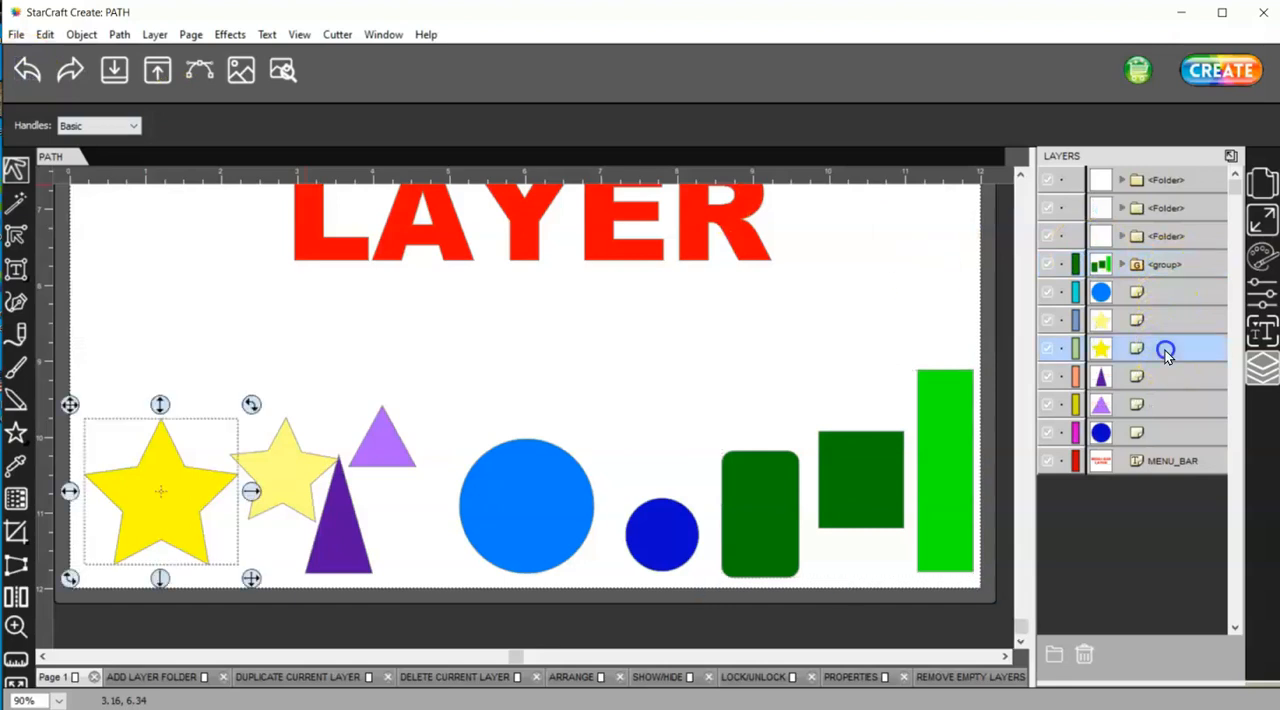
{"action": "left_click_drag", "start_coordinate": [1166, 355], "coordinate": [1159, 282]}
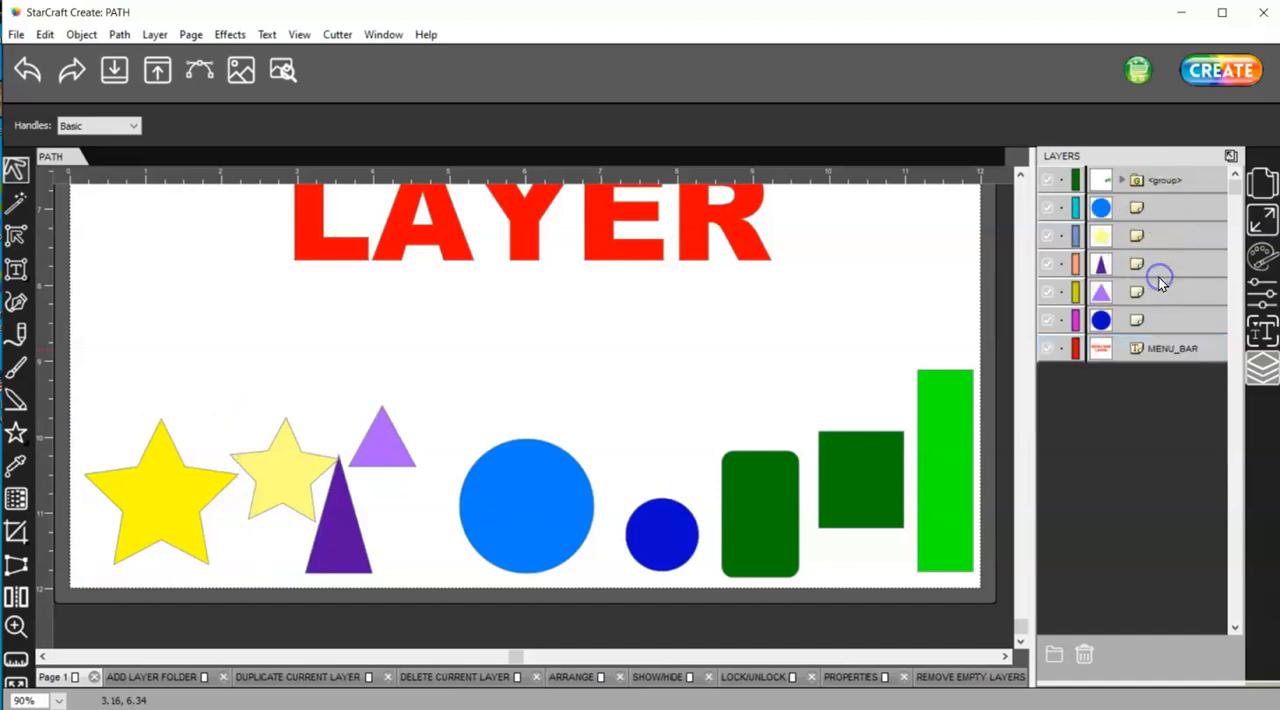
{"action": "left_click", "coordinate": [1122, 180]}
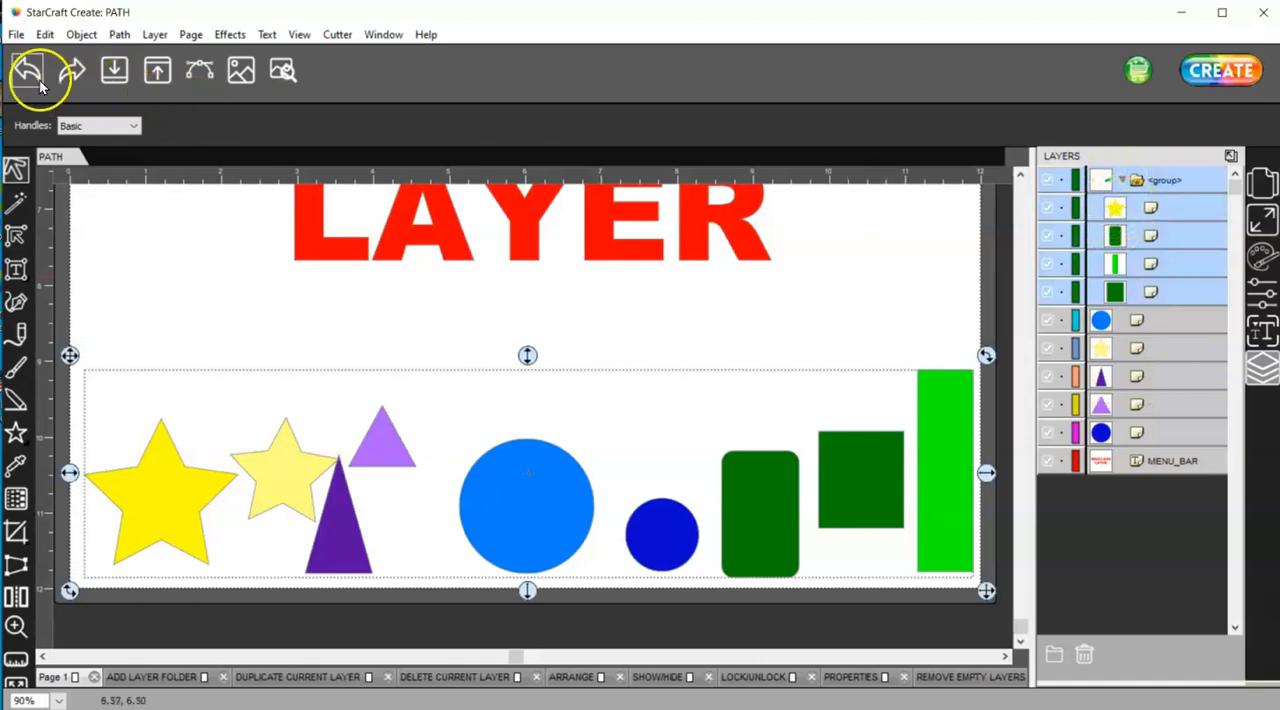
{"action": "left_click", "coordinate": [34, 72]}
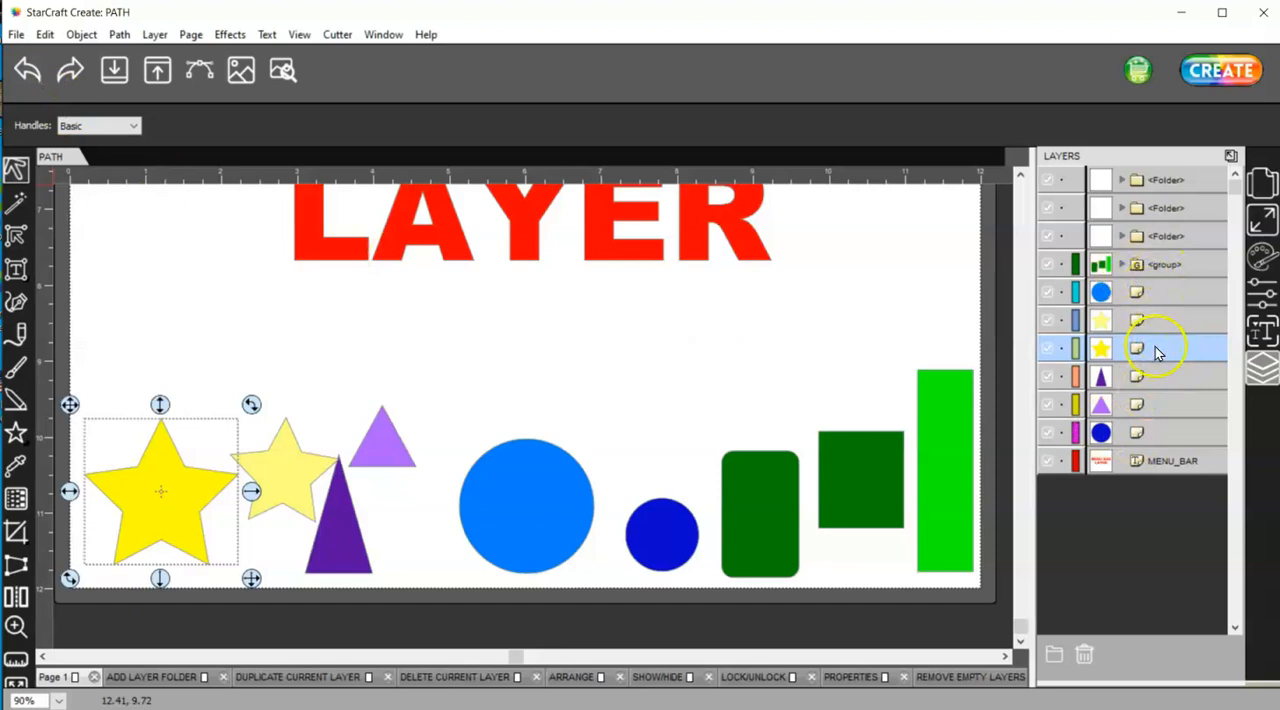
Reorder the large yellow star's layer to sit directly below the green group, and add a new layer folder
{"action": "left_click_drag", "start_coordinate": [1163, 353], "coordinate": [1113, 284]}
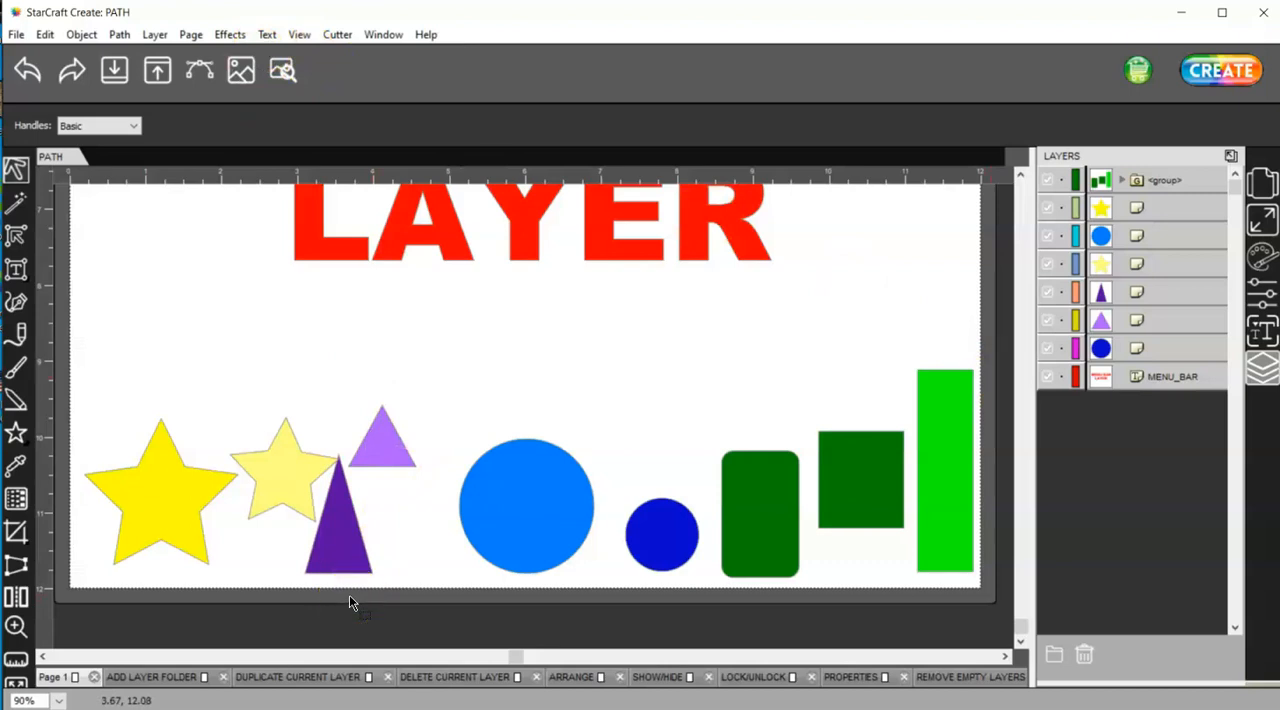
{"action": "left_click", "coordinate": [142, 34]}
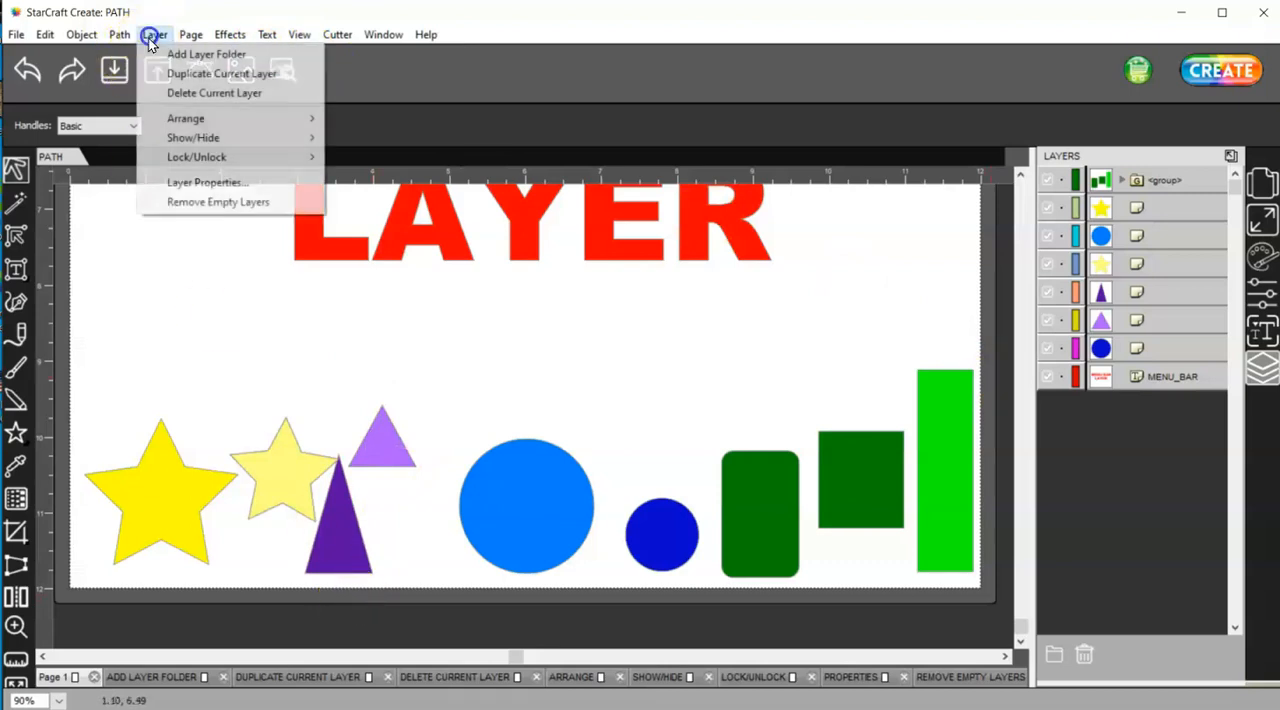
{"action": "left_click", "coordinate": [206, 54]}
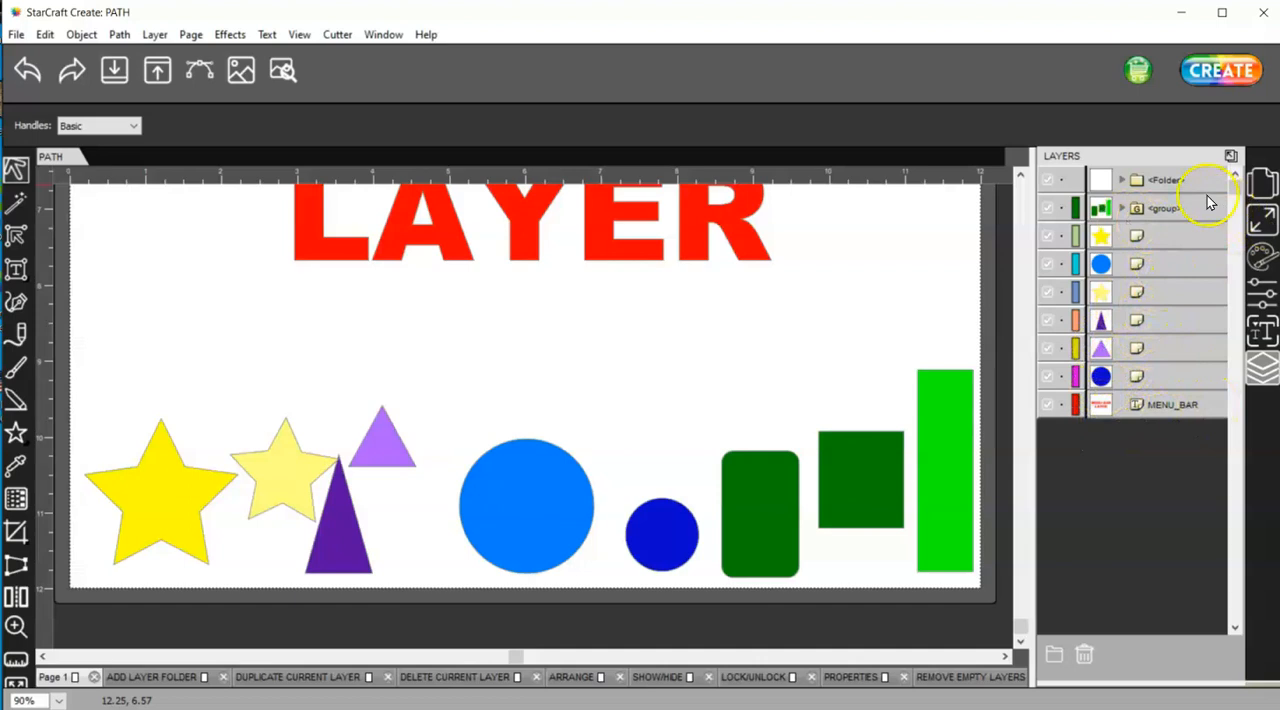
Select the folder, MENU_BAR, dark blue circle and both purple triangle layers in turn to see which object each one represents
{"action": "left_click", "coordinate": [1165, 180]}
{"action": "left_click", "coordinate": [1003, 231]}
{"action": "left_click", "coordinate": [1172, 401]}
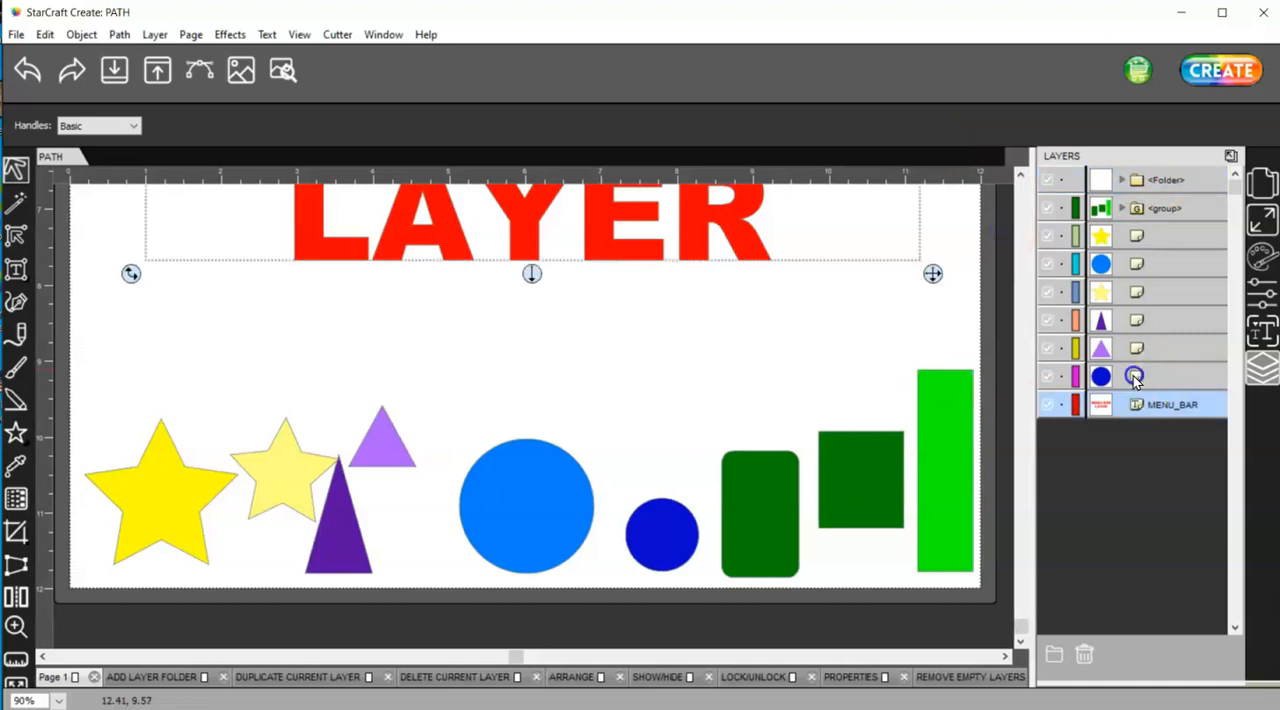
{"action": "left_click", "coordinate": [1125, 377]}
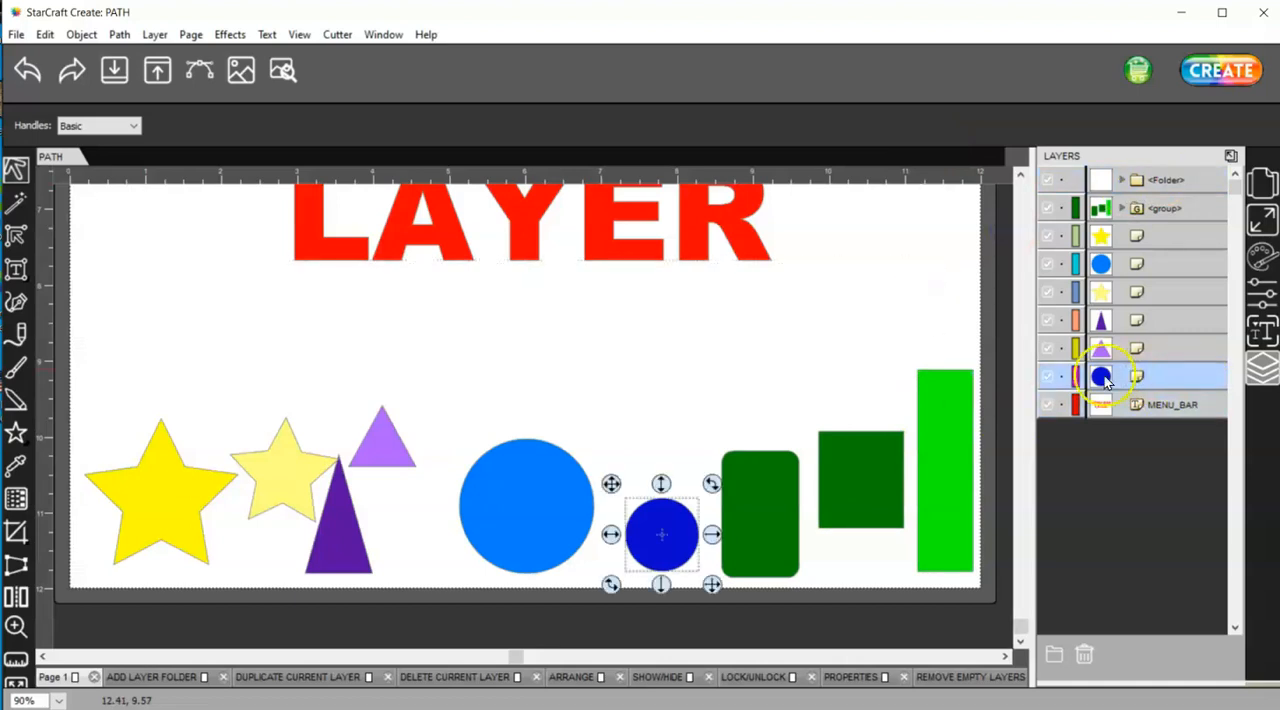
{"action": "left_click", "coordinate": [1154, 348]}
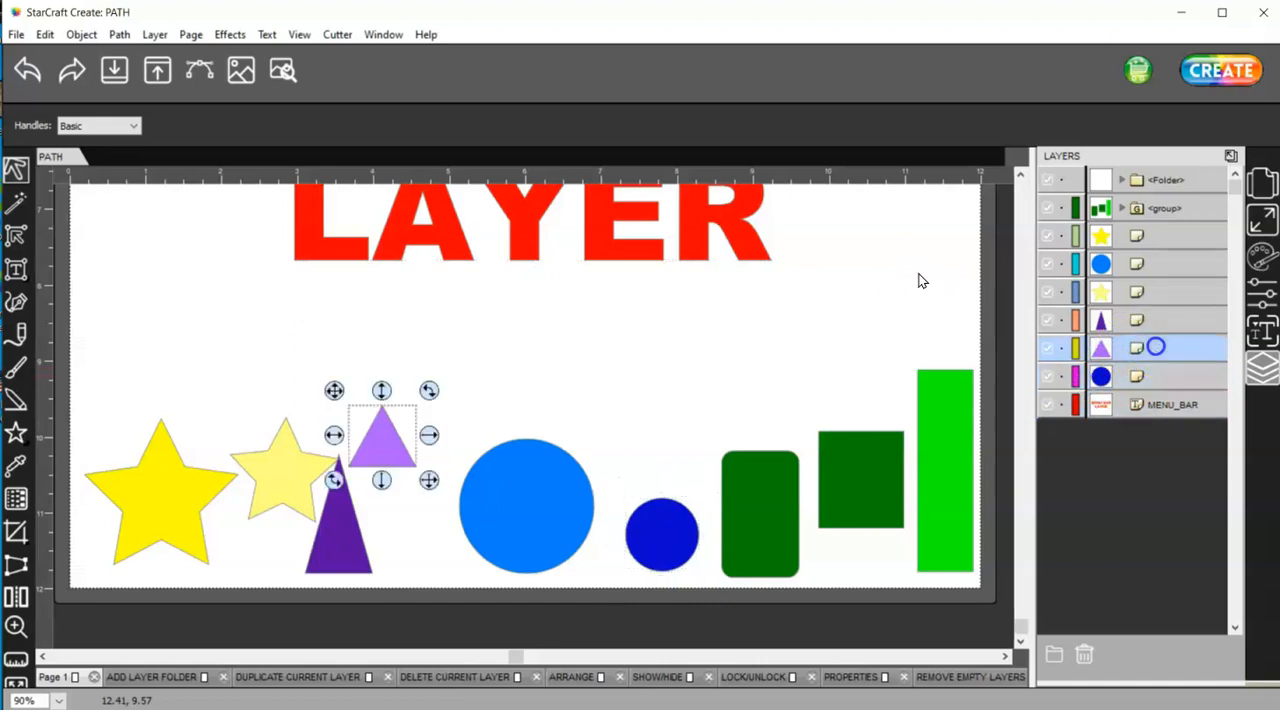
{"action": "left_click", "coordinate": [1152, 322]}
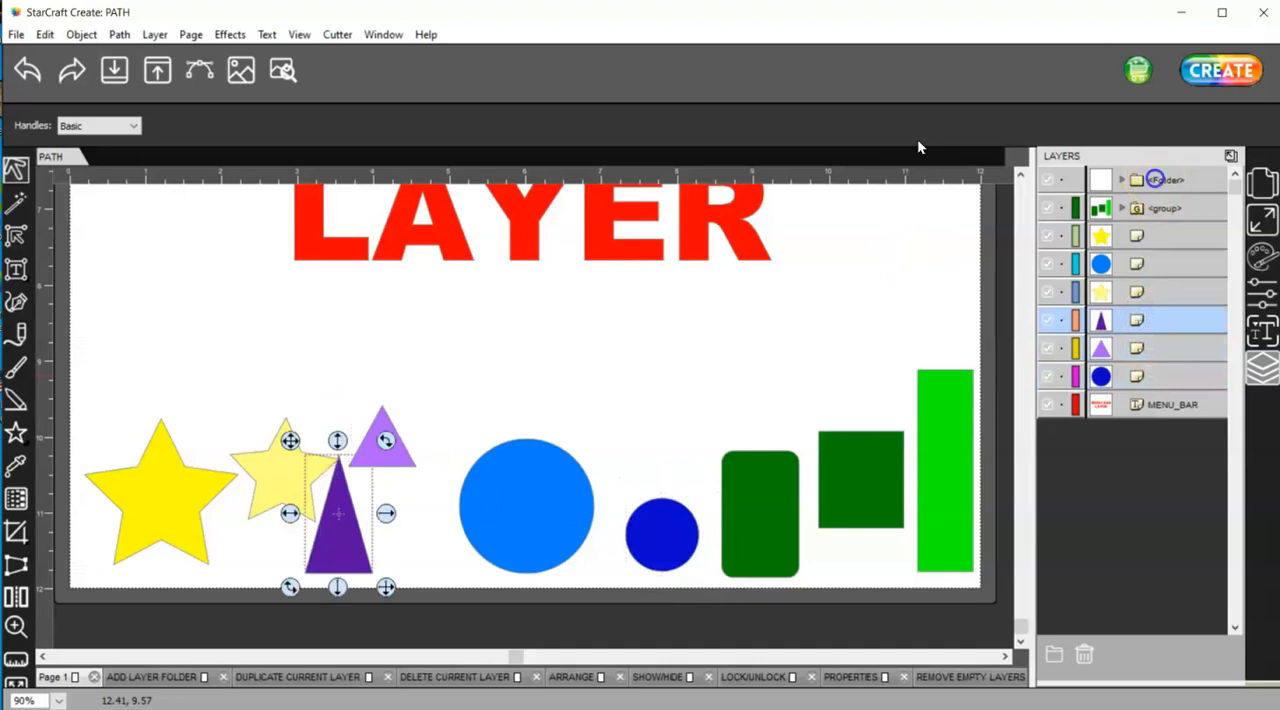
Select the empty layer folder and remove all empty layers from the document
{"action": "left_click", "coordinate": [1157, 180]}
{"action": "double_click", "coordinate": [1162, 180]}
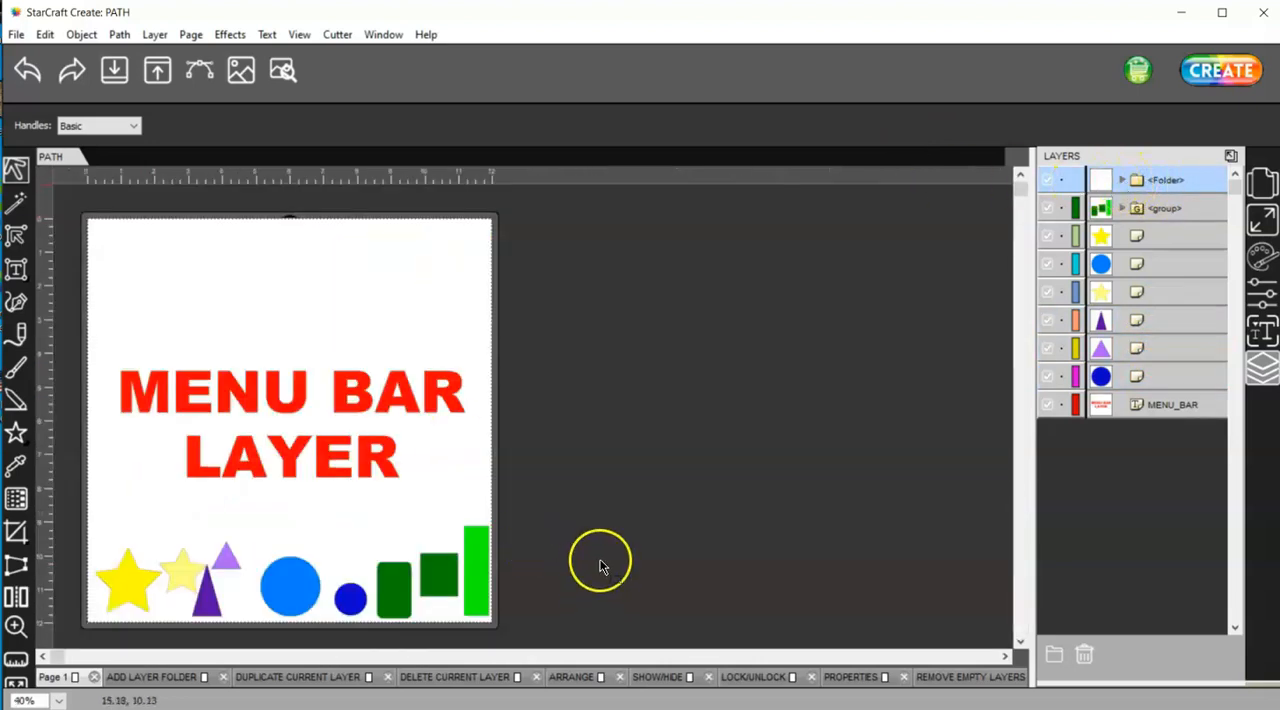
{"action": "left_click", "coordinate": [157, 36]}
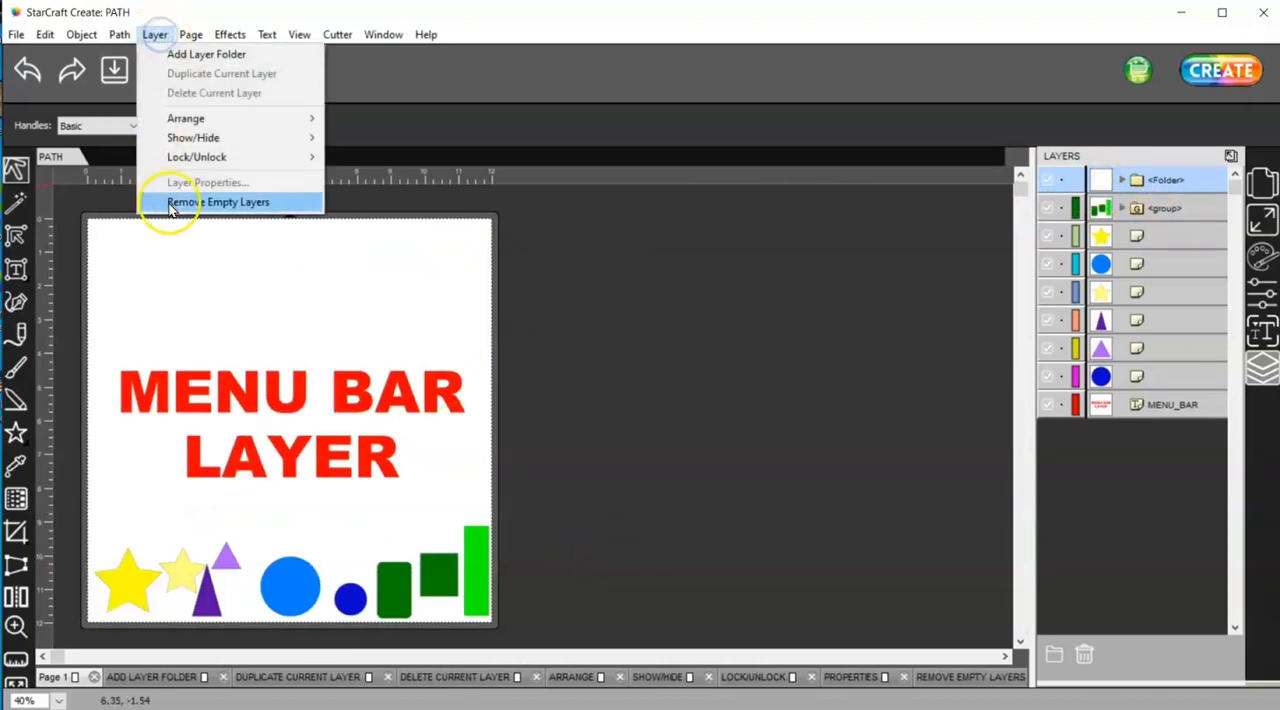
{"action": "left_click", "coordinate": [228, 204]}
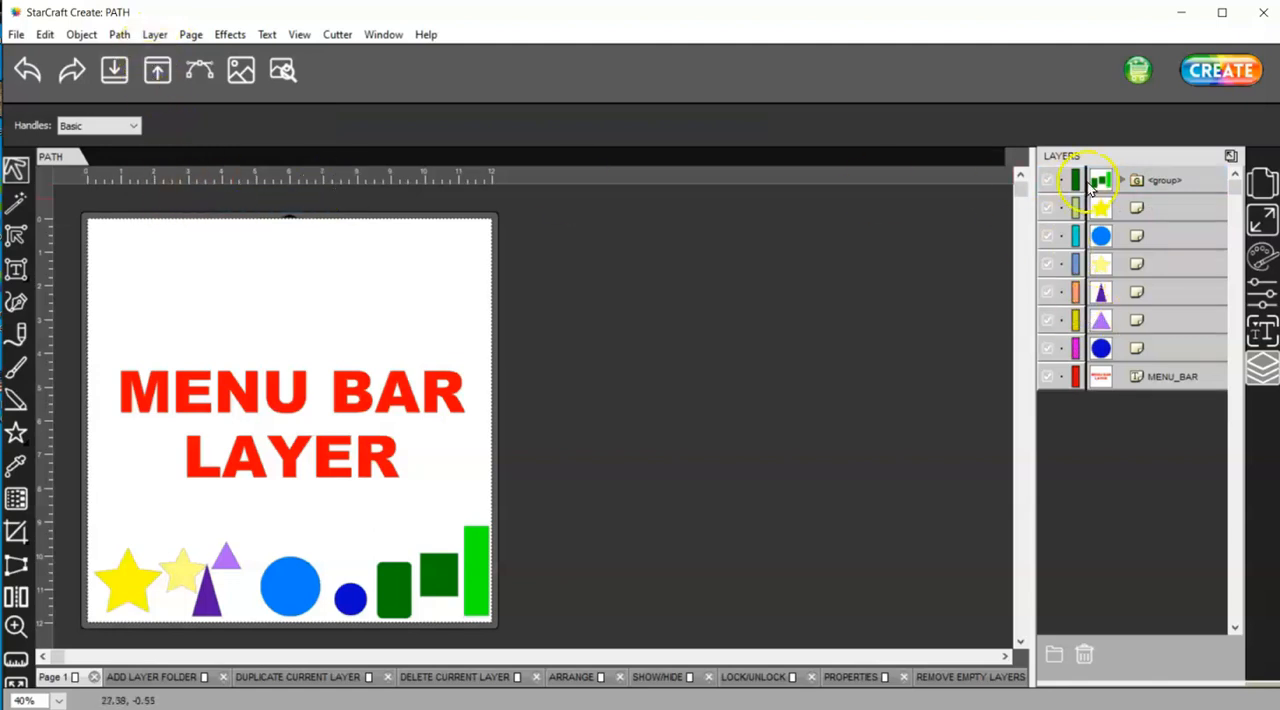
Detach the layer list into a floating window and place it beside the page's shapes, with the page zoomed to 70%
{"action": "left_click", "coordinate": [1231, 156]}
{"action": "left_click_drag", "start_coordinate": [754, 235], "coordinate": [678, 246]}
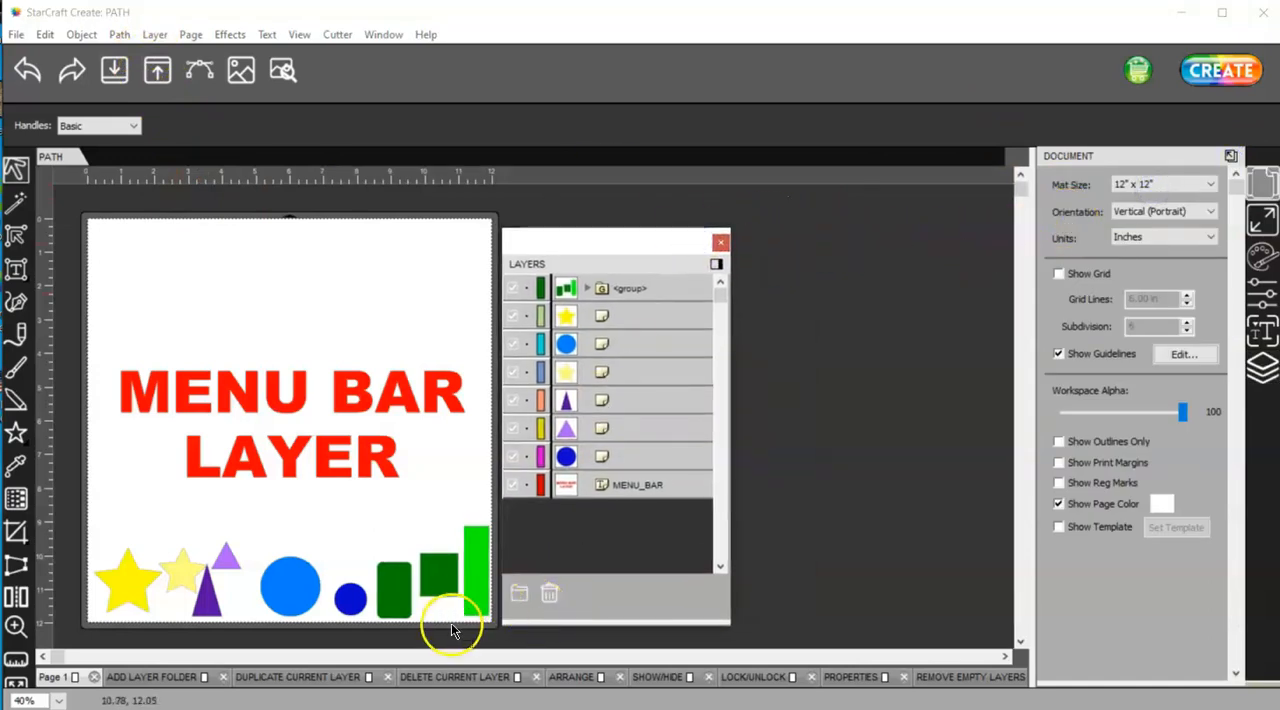
{"action": "scroll", "coordinate": [455, 615], "scroll_direction": "up", "scroll_amount": 3}
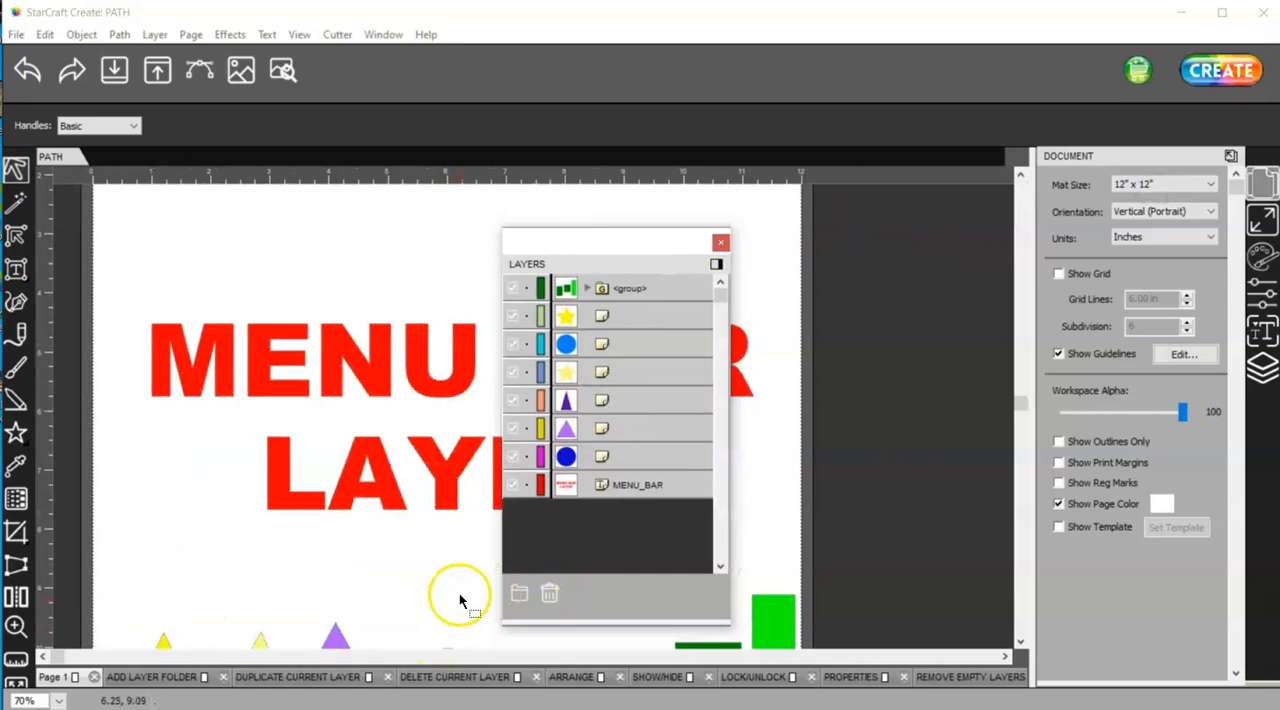
{"action": "left_click_drag", "start_coordinate": [1020, 400], "coordinate": [984, 600]}
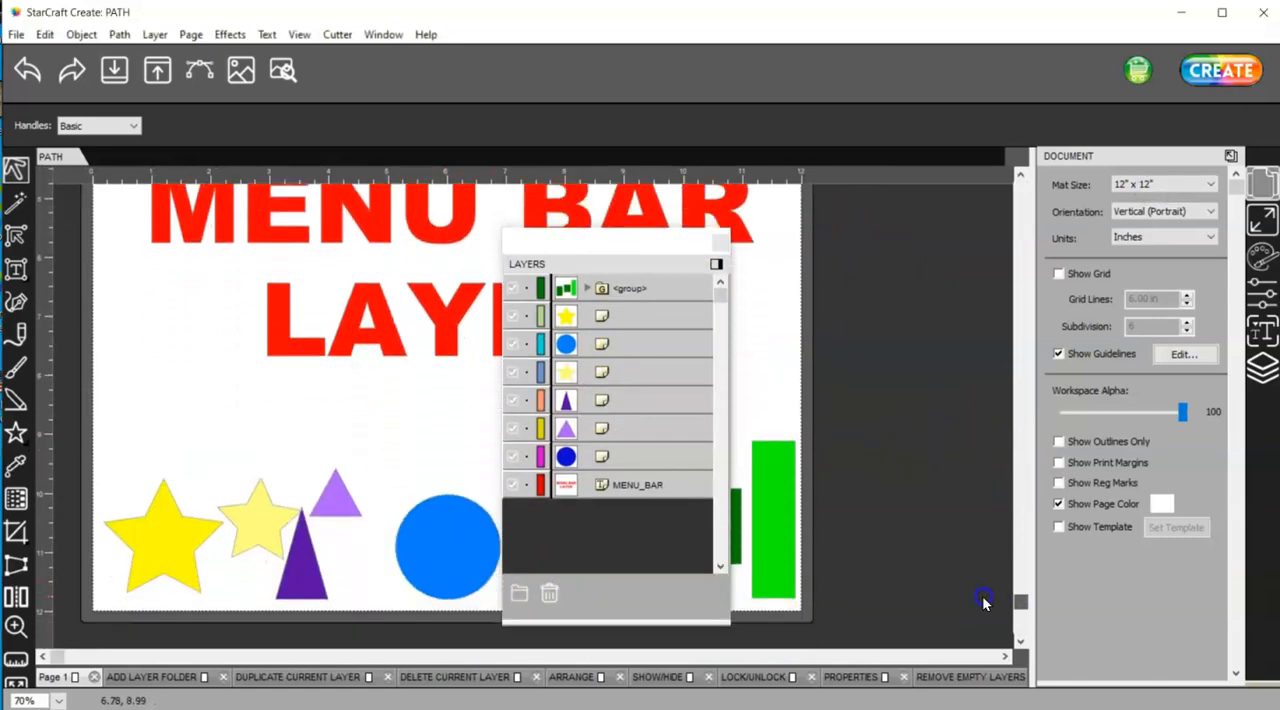
{"action": "left_click_drag", "start_coordinate": [648, 245], "coordinate": [945, 243]}
Duplicate the small dark blue circle's layer and move the original circle up so both copies are visible separately
{"action": "left_click", "coordinate": [927, 284]}
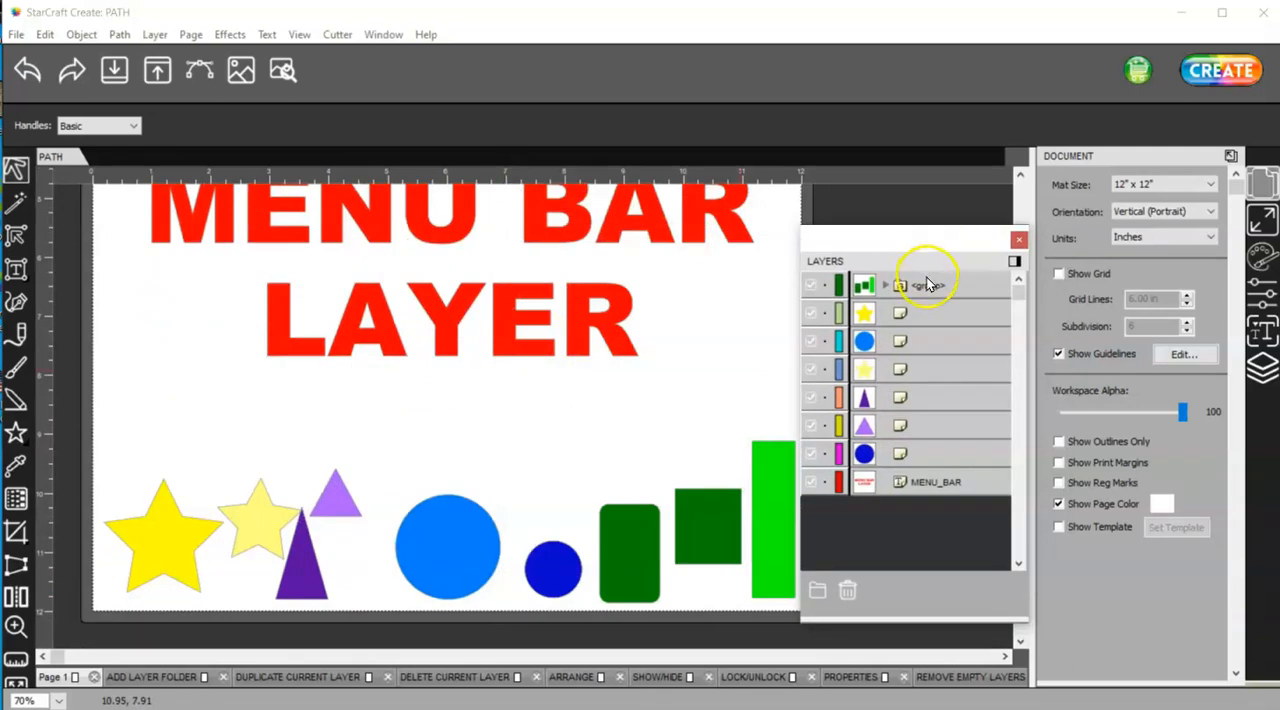
{"action": "left_click", "coordinate": [922, 286]}
{"action": "left_click", "coordinate": [940, 455]}
{"action": "left_click", "coordinate": [155, 34]}
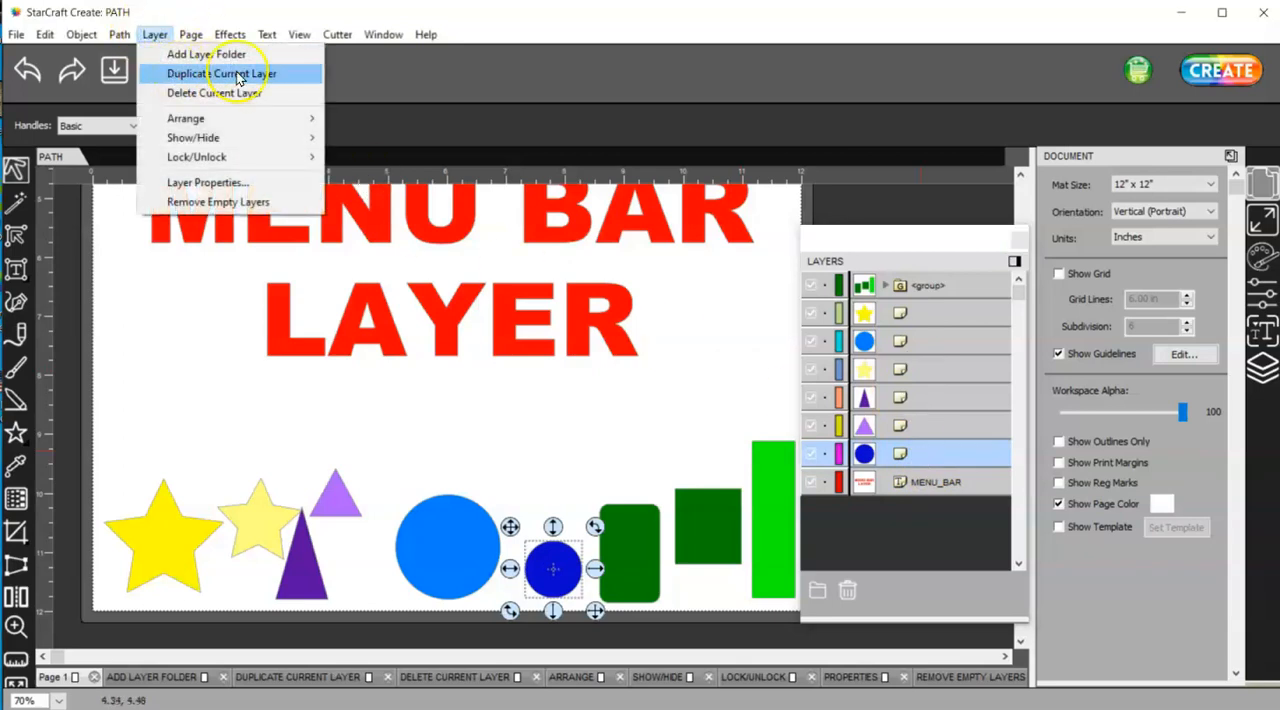
{"action": "left_click", "coordinate": [238, 78]}
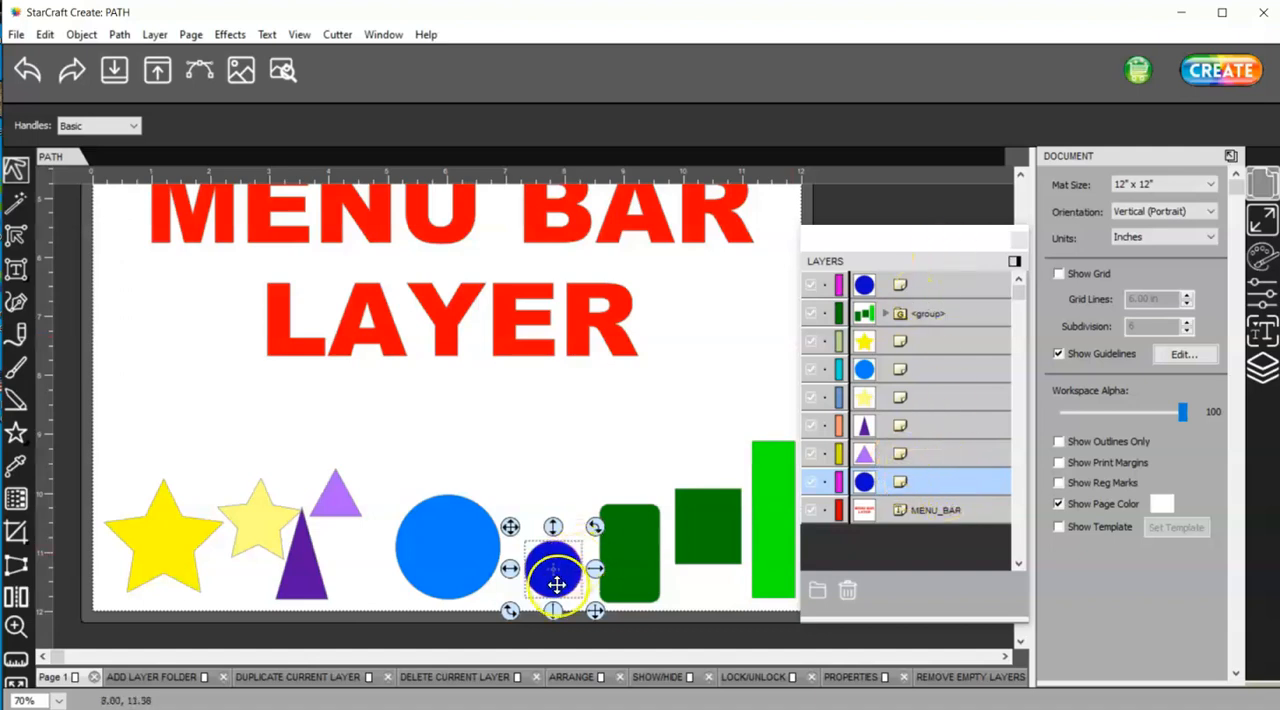
{"action": "left_click", "coordinate": [443, 451]}
{"action": "mouse_move", "coordinate": [560, 568]}
{"action": "left_mouse_down"}
{"action": "mouse_move", "coordinate": [560, 512]}
{"action": "mouse_move", "coordinate": [546, 495]}
{"action": "mouse_move", "coordinate": [549, 566]}
{"action": "left_mouse_up"}
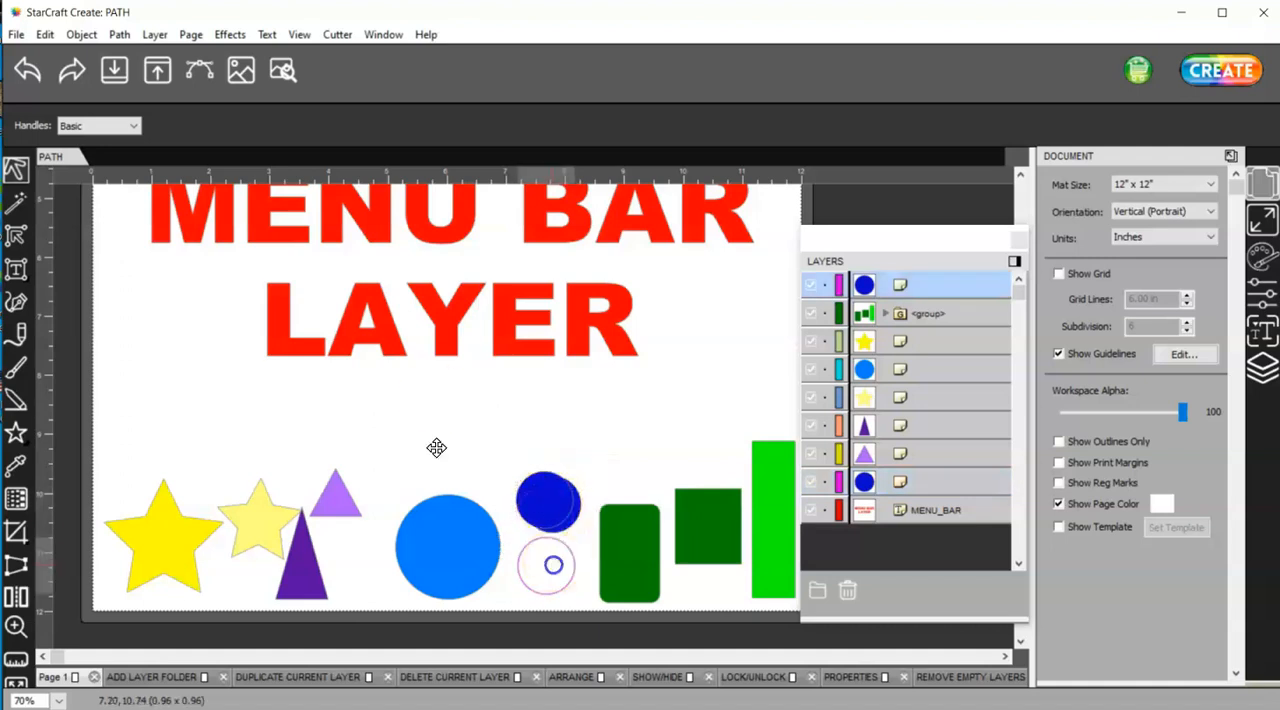
Delete the duplicate dark blue circle's layer and move the remaining circle back down between the light blue circle and the green shapes
{"action": "left_click", "coordinate": [155, 36]}
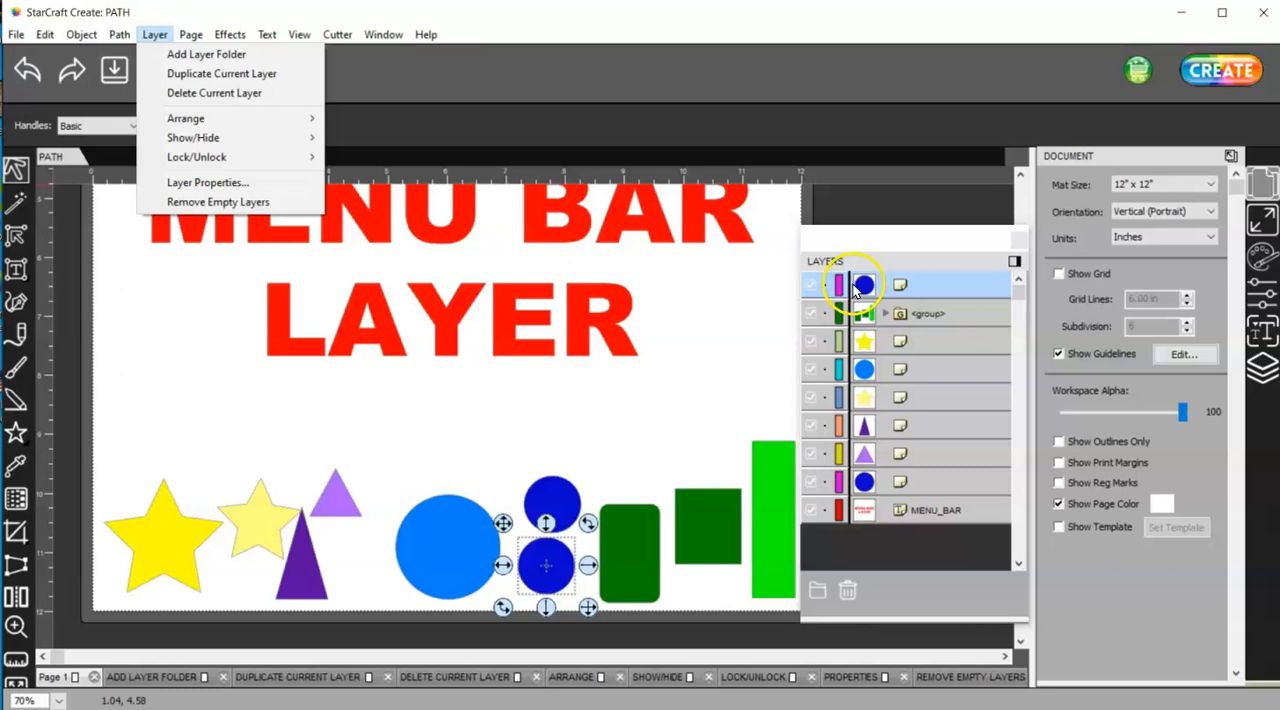
{"action": "left_click", "coordinate": [239, 91]}
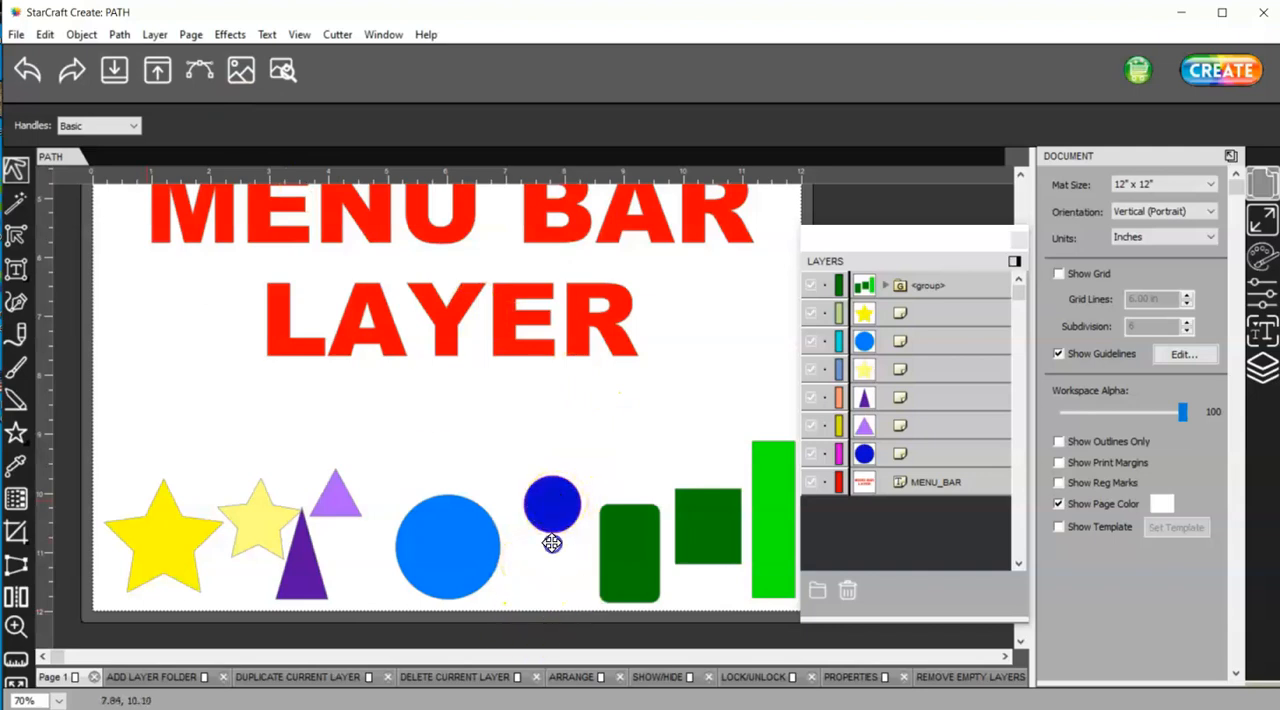
{"action": "left_click_drag", "start_coordinate": [550, 547], "coordinate": [543, 600]}
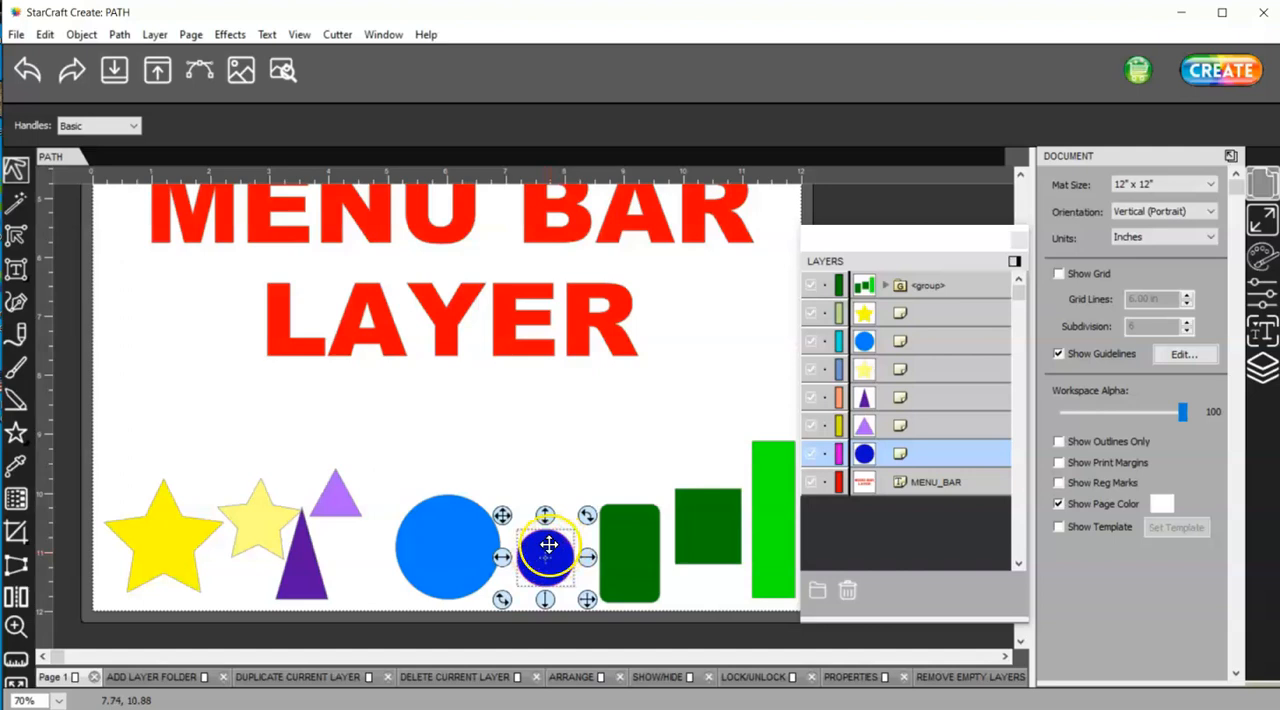
{"action": "left_click", "coordinate": [154, 35]}
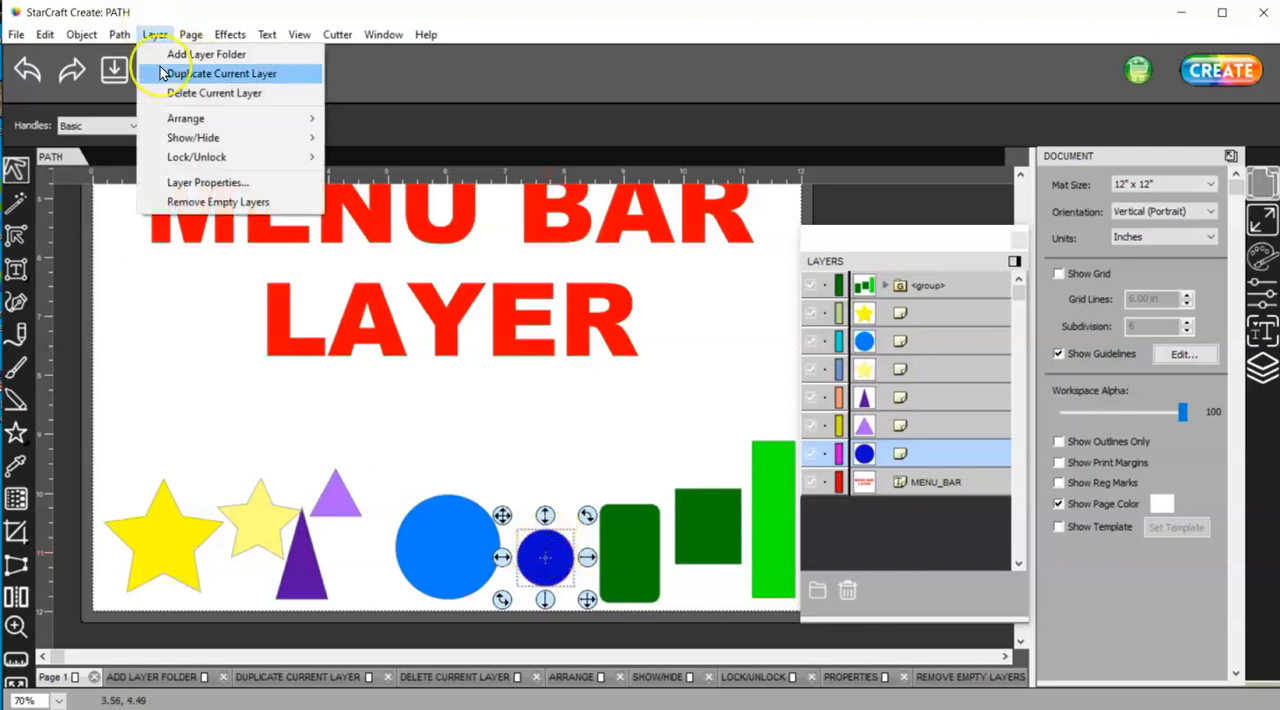
{"action": "left_click", "coordinate": [180, 121]}
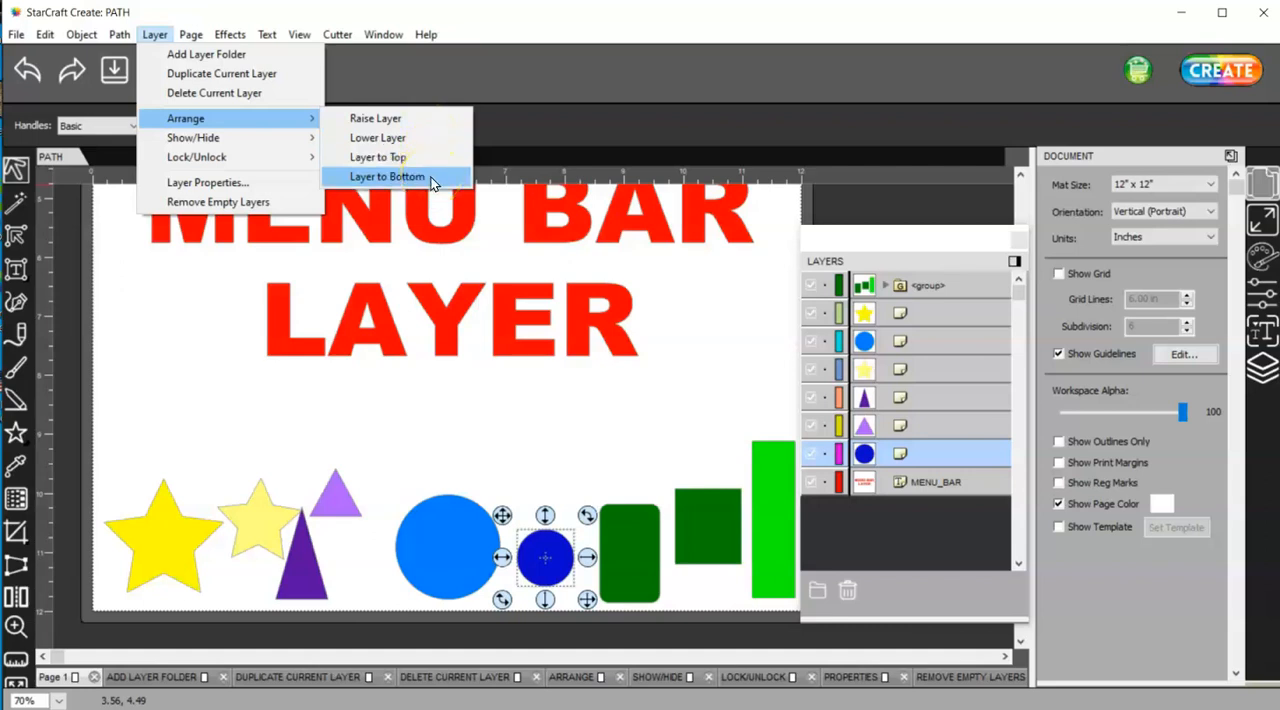
{"action": "left_click", "coordinate": [611, 120]}
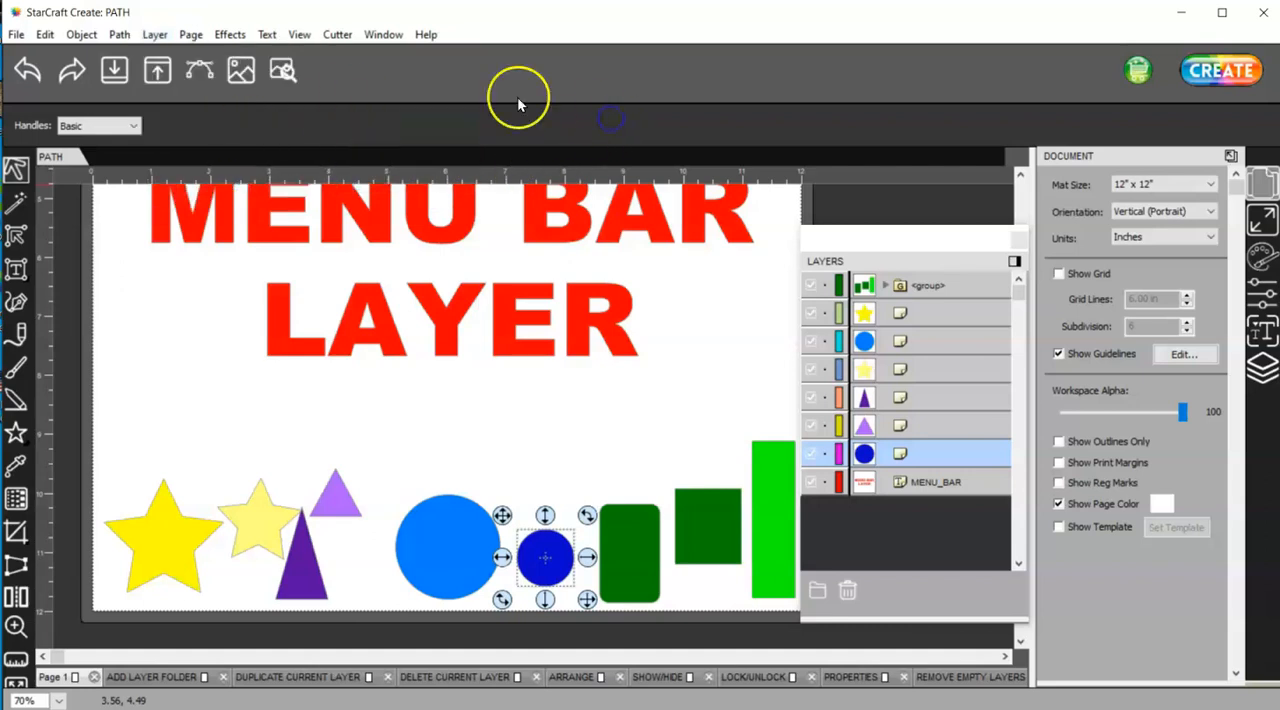
Reorder the MENU_BAR text layer to directly below the large yellow star's layer, and the light blue circle's layer to the end of the list
{"action": "left_click_drag", "start_coordinate": [971, 480], "coordinate": [949, 332]}
{"action": "left_click_drag", "start_coordinate": [949, 377], "coordinate": [943, 481]}
{"action": "left_click", "coordinate": [157, 36]}
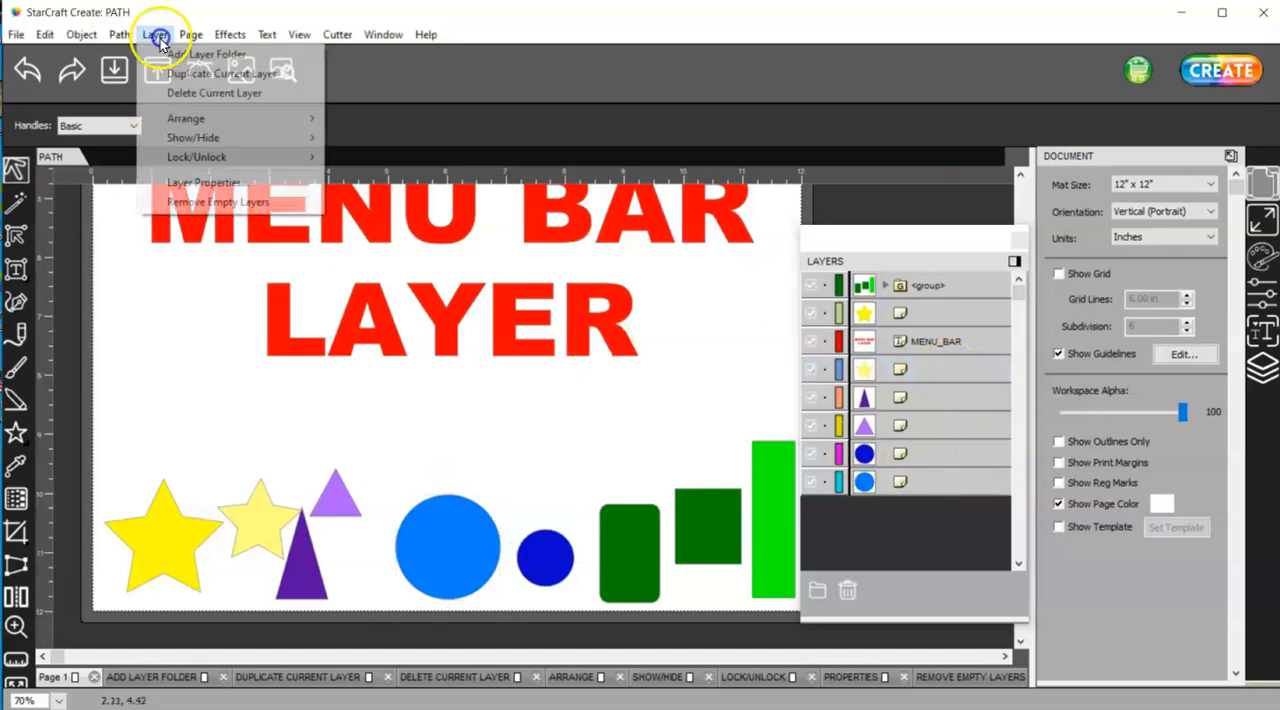
{"action": "mouse_move", "coordinate": [238, 122]}
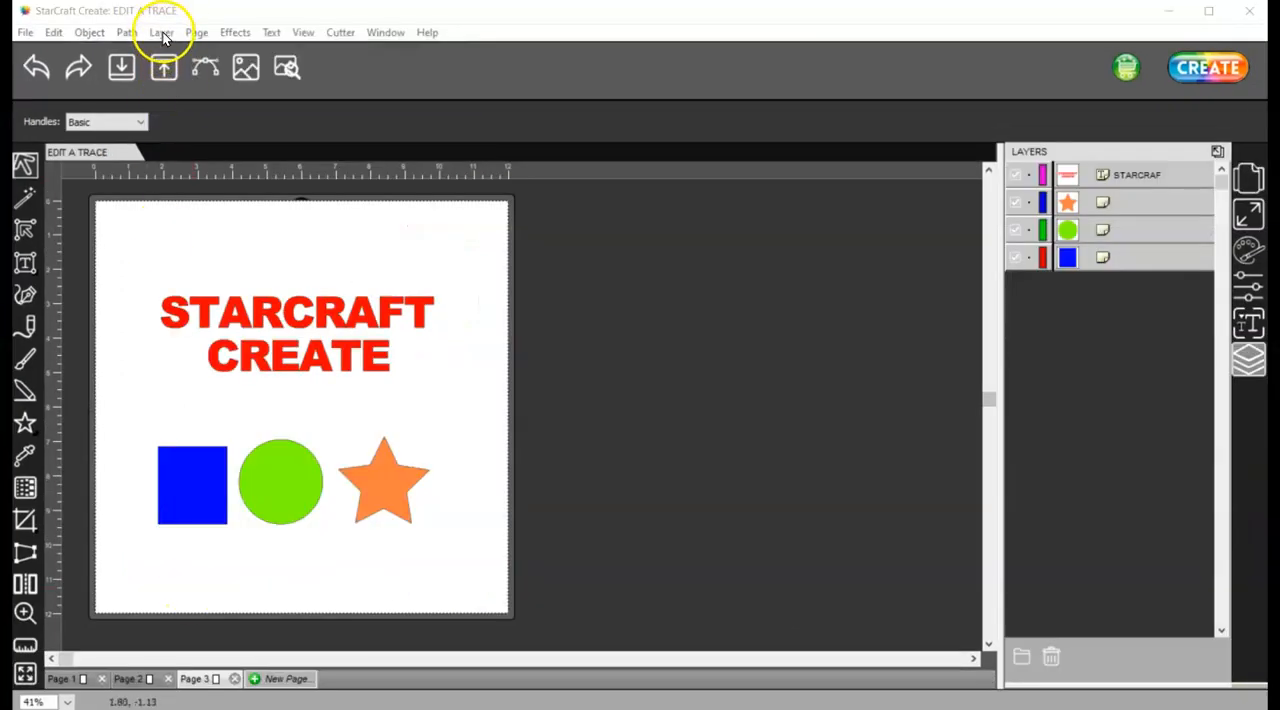
Hide all layers on Page 3 of the EDIT A TRACE document and show them all again
{"action": "left_click", "coordinate": [161, 34]}
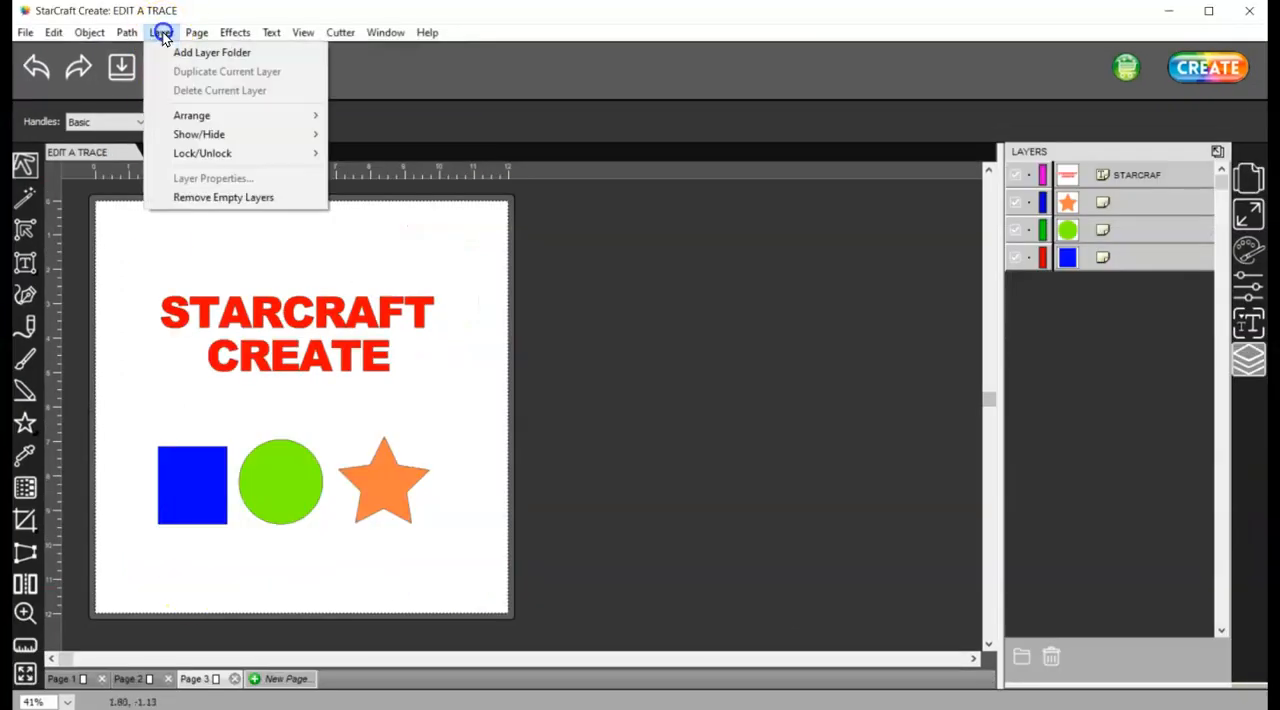
{"action": "mouse_move", "coordinate": [176, 140]}
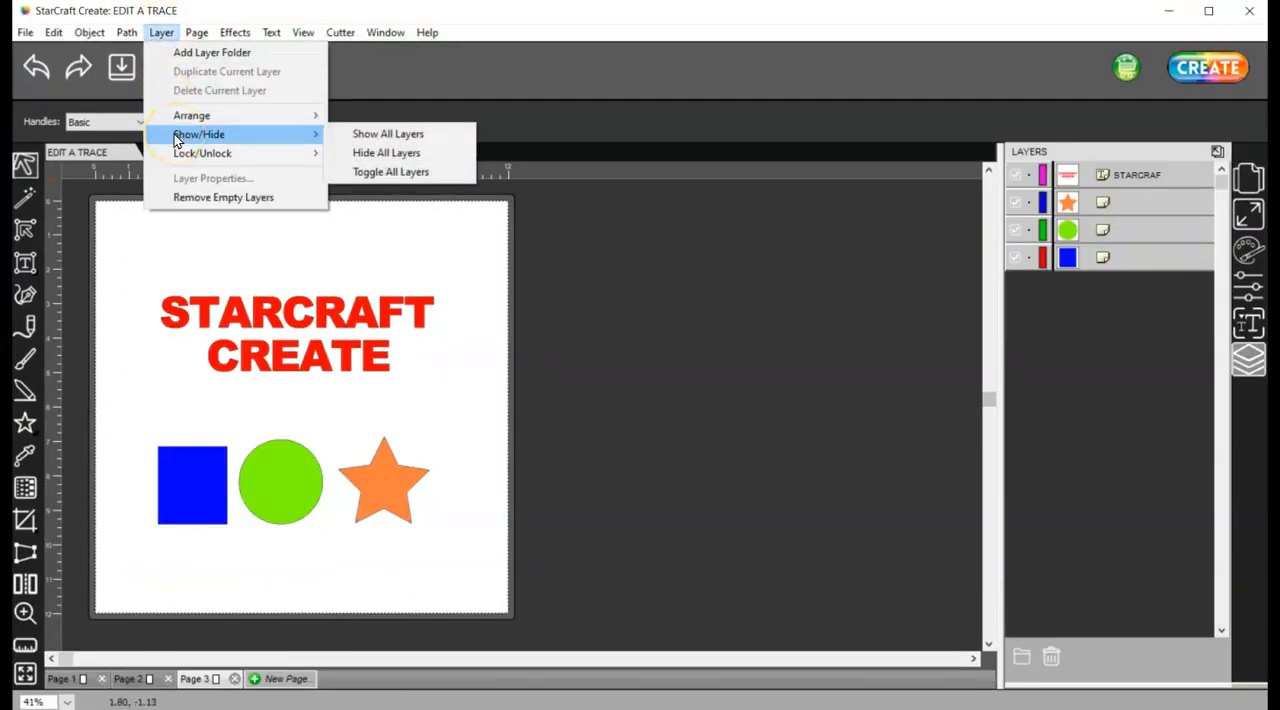
{"action": "left_click", "coordinate": [415, 154]}
{"action": "left_click", "coordinate": [159, 34]}
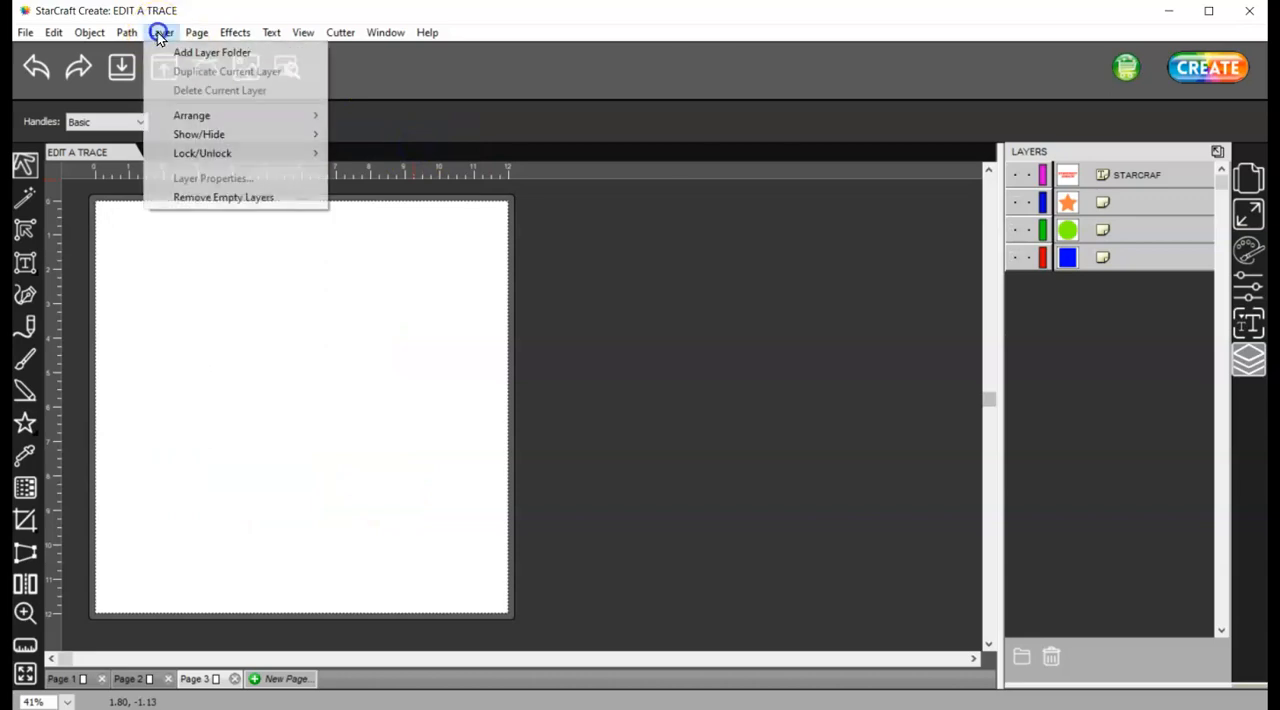
{"action": "left_click", "coordinate": [358, 134]}
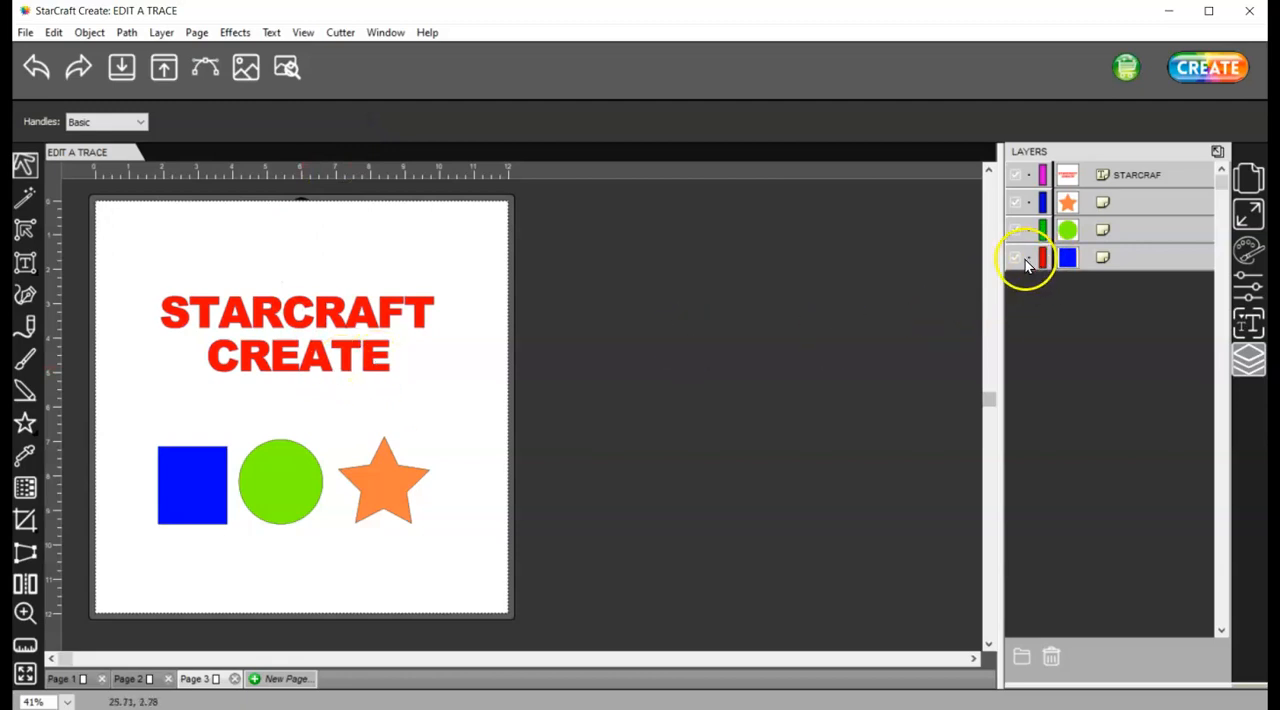
Hide the STARCRAF text and orange star layers individually and toggle the visibility of all layers
{"action": "left_click", "coordinate": [1016, 176]}
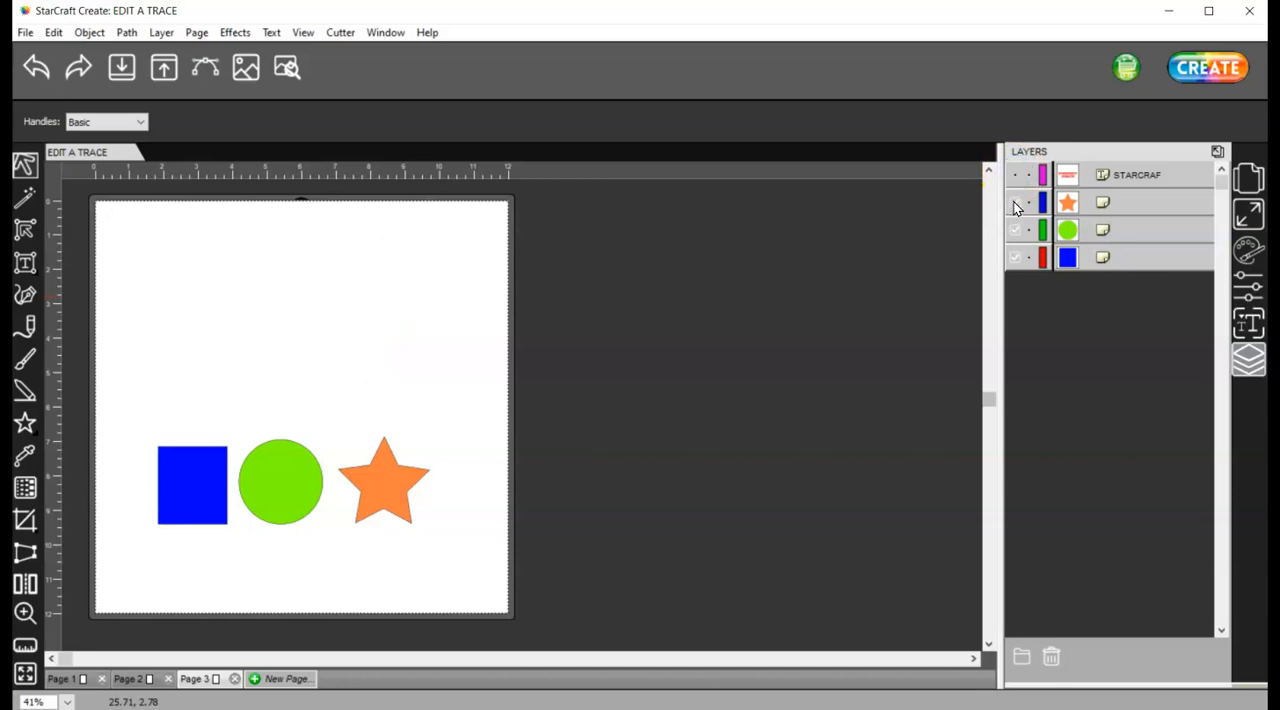
{"action": "left_click", "coordinate": [1016, 204]}
{"action": "left_click", "coordinate": [332, 360]}
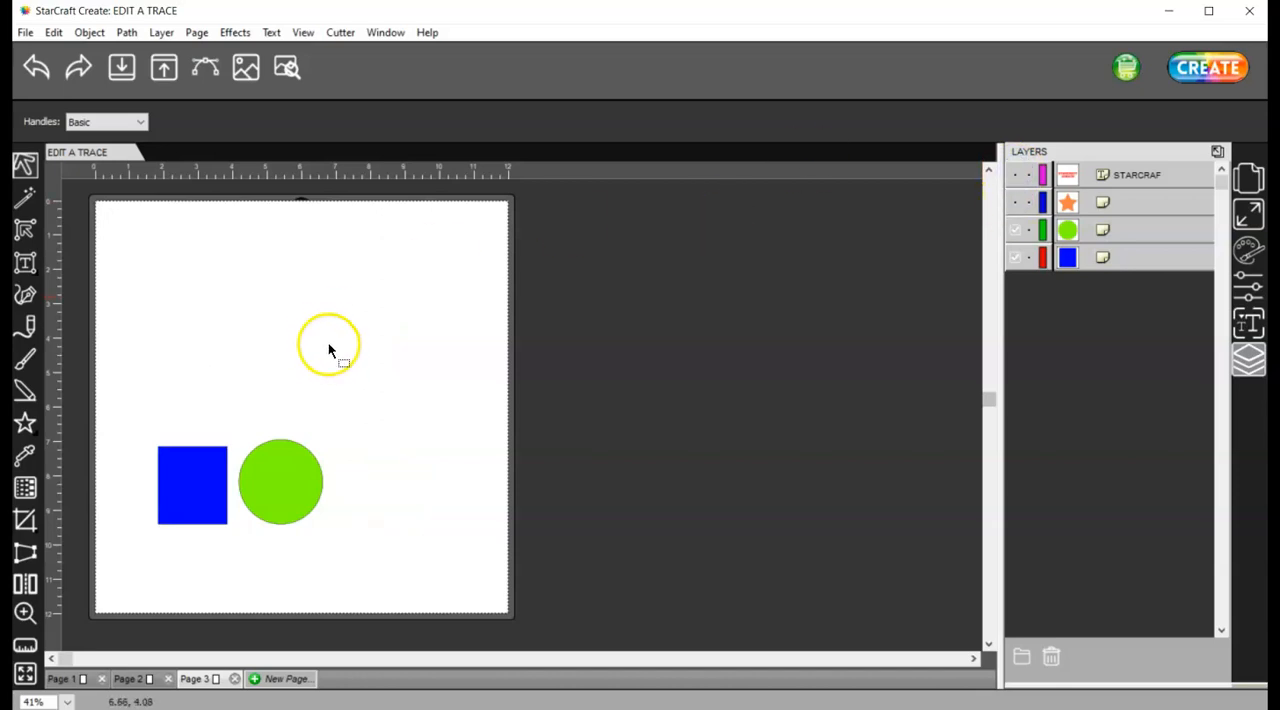
{"action": "left_click", "coordinate": [161, 32]}
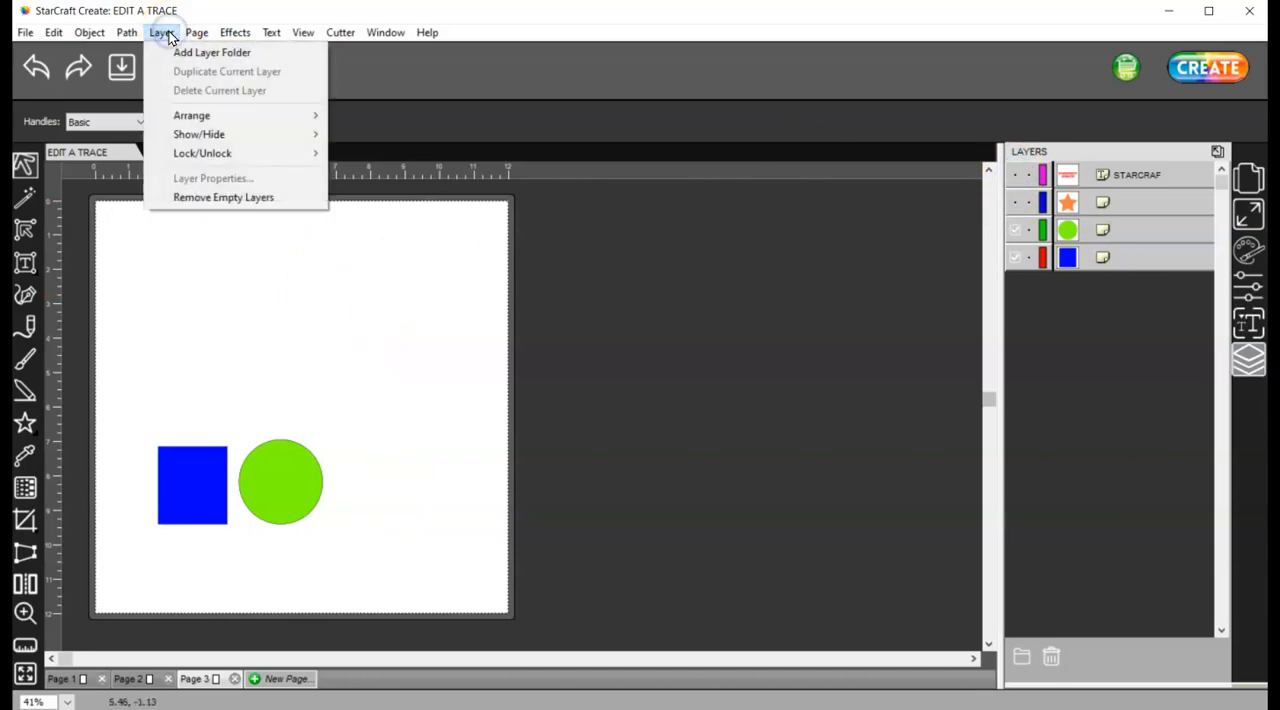
{"action": "mouse_move", "coordinate": [207, 138]}
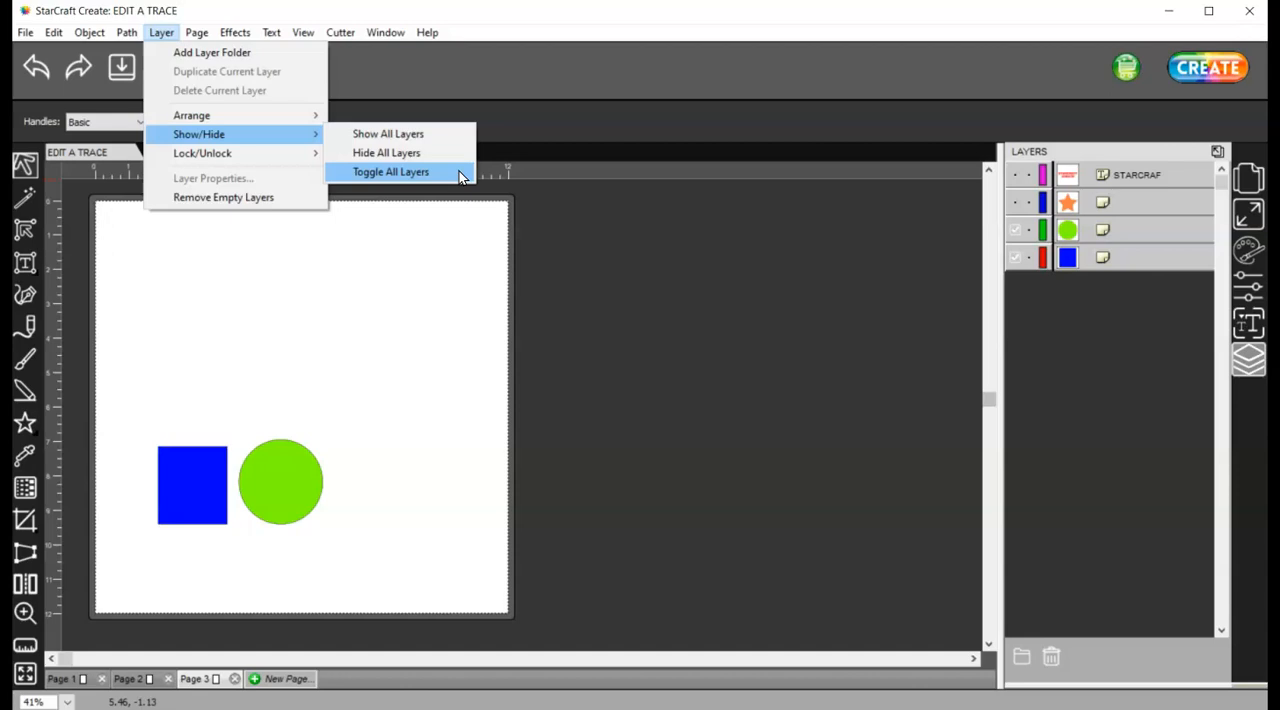
{"action": "left_click", "coordinate": [382, 174]}
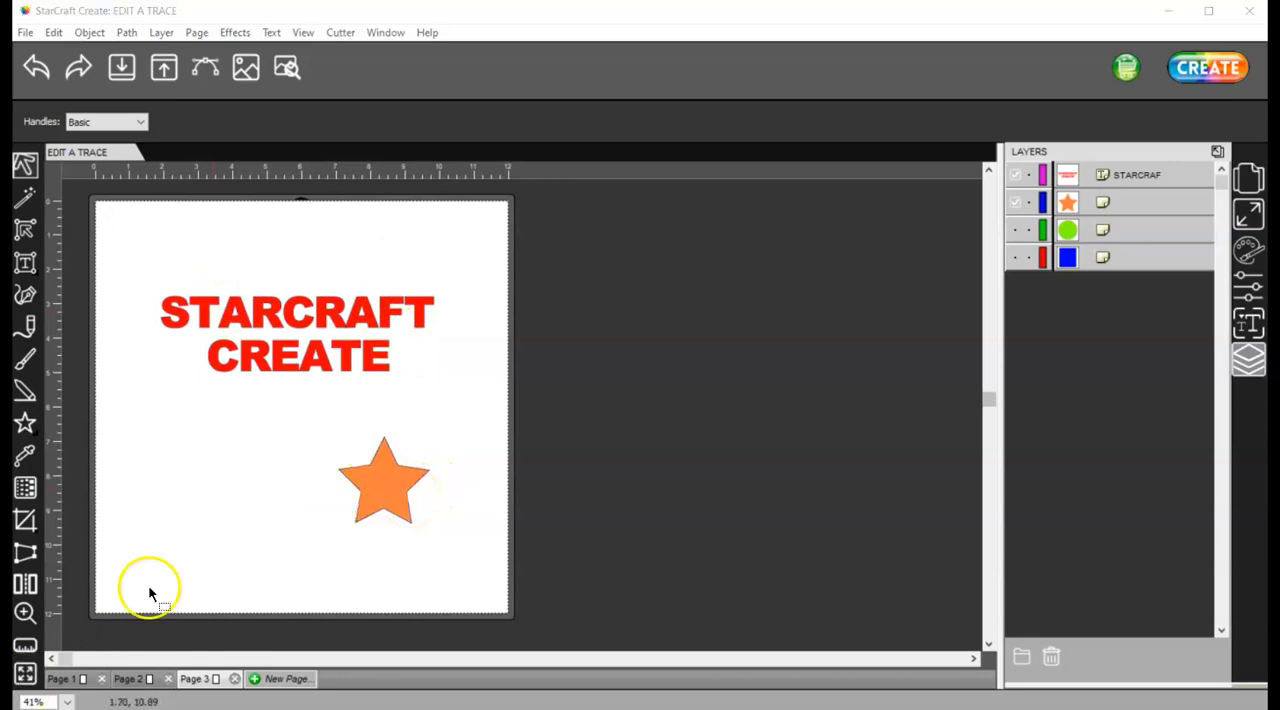
Show all layers on the page
{"action": "left_click", "coordinate": [163, 34]}
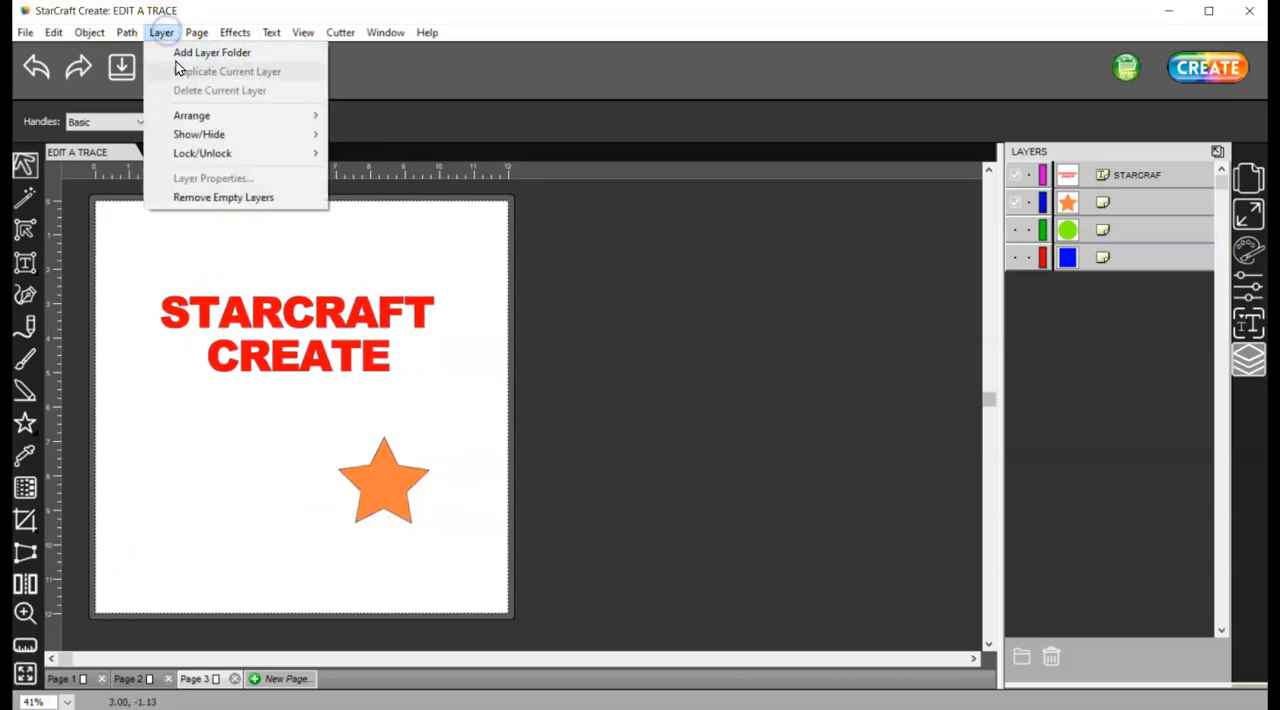
{"action": "mouse_move", "coordinate": [165, 133]}
{"action": "left_click", "coordinate": [355, 139]}
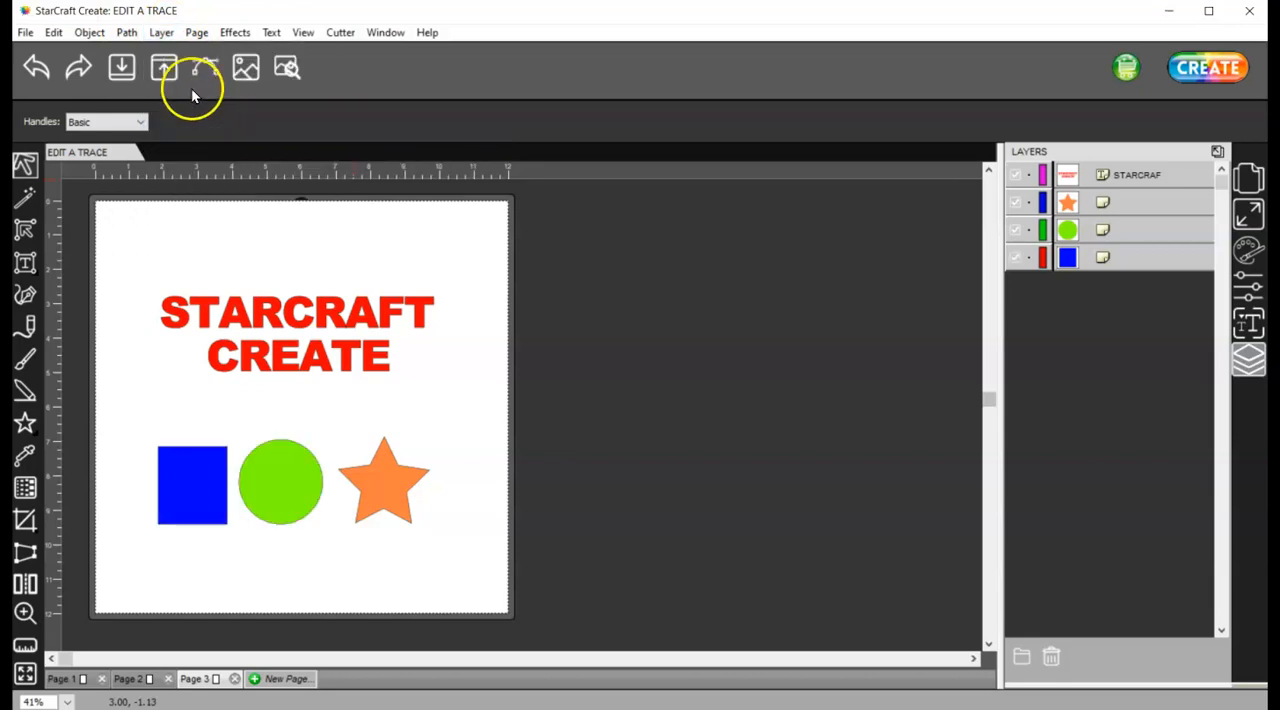
{"action": "left_click", "coordinate": [162, 33]}
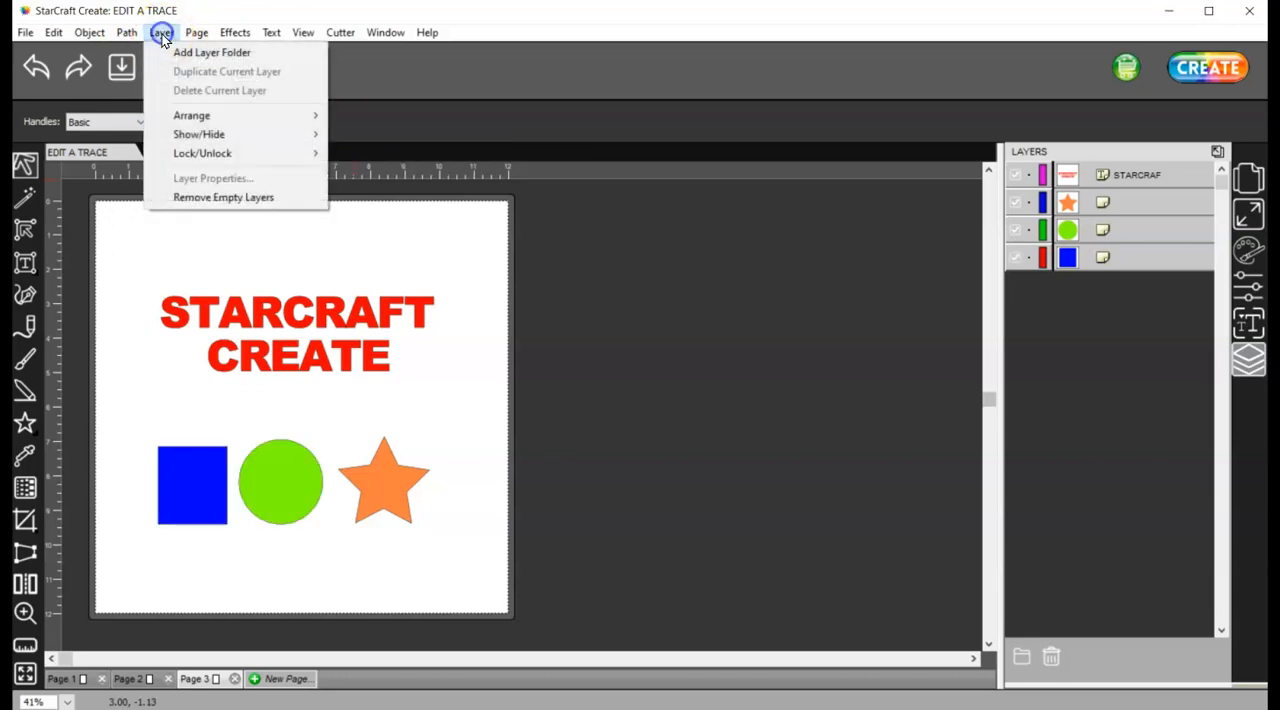
{"action": "mouse_move", "coordinate": [222, 160]}
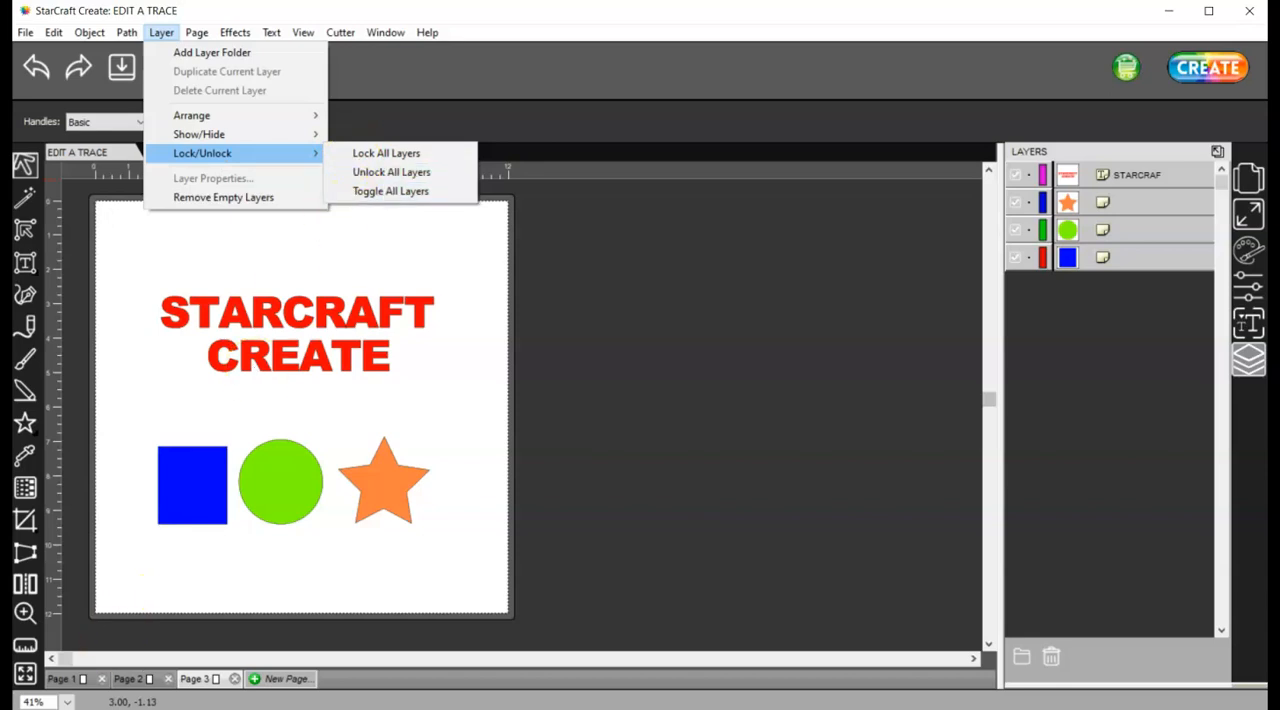
{"action": "left_click", "coordinate": [62, 705]}
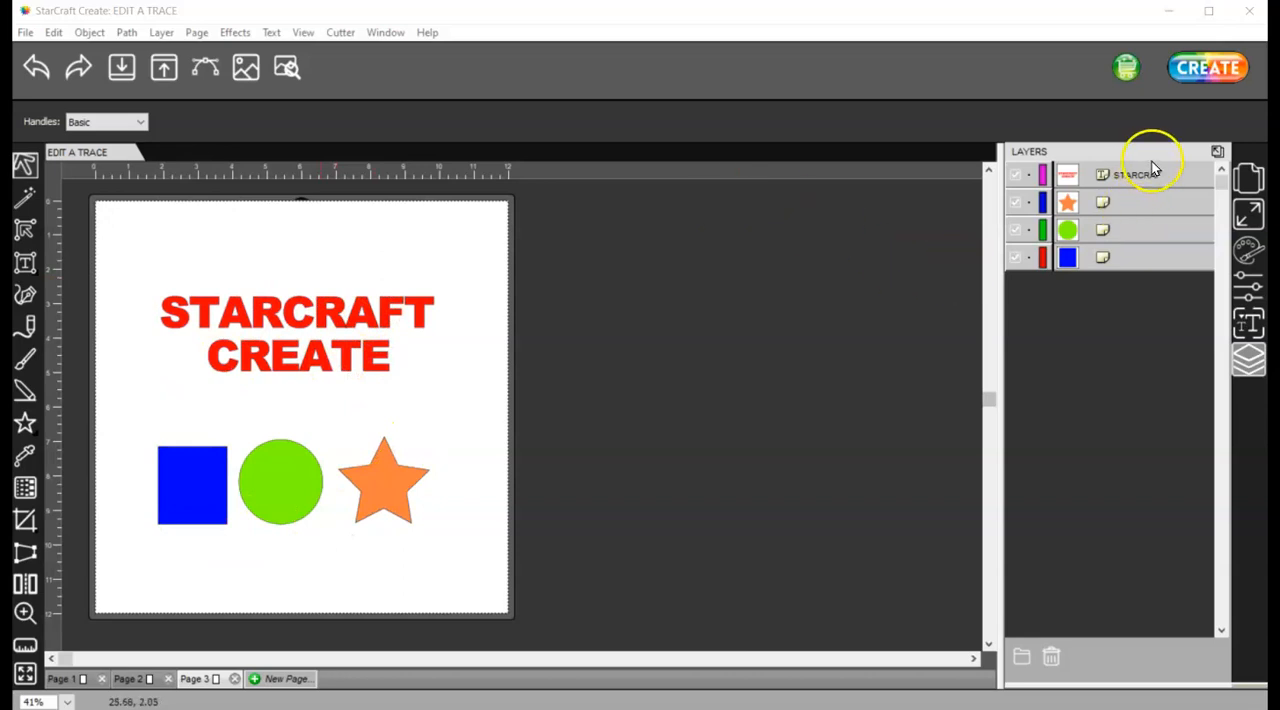
Detach the layer list into a floating window beside the page and lock the STARCRAF text and orange star layers
{"action": "left_click", "coordinate": [1218, 152]}
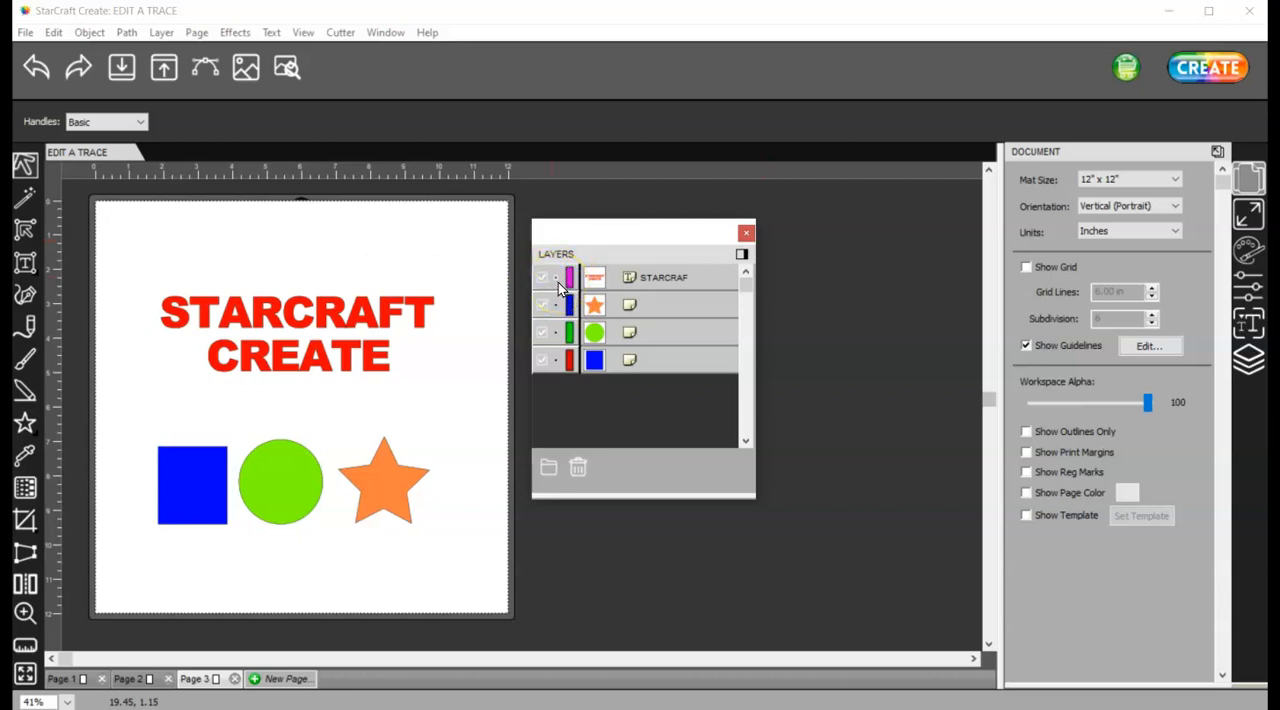
{"action": "left_click", "coordinate": [556, 306]}
Test the layer locks by trying to select the star, title text, green circle and blue square, and clear the selection
{"action": "left_click", "coordinate": [383, 464]}
{"action": "left_click_drag", "start_coordinate": [461, 557], "coordinate": [321, 407]}
{"action": "left_click_drag", "start_coordinate": [454, 407], "coordinate": [149, 254]}
{"action": "left_click", "coordinate": [253, 461]}
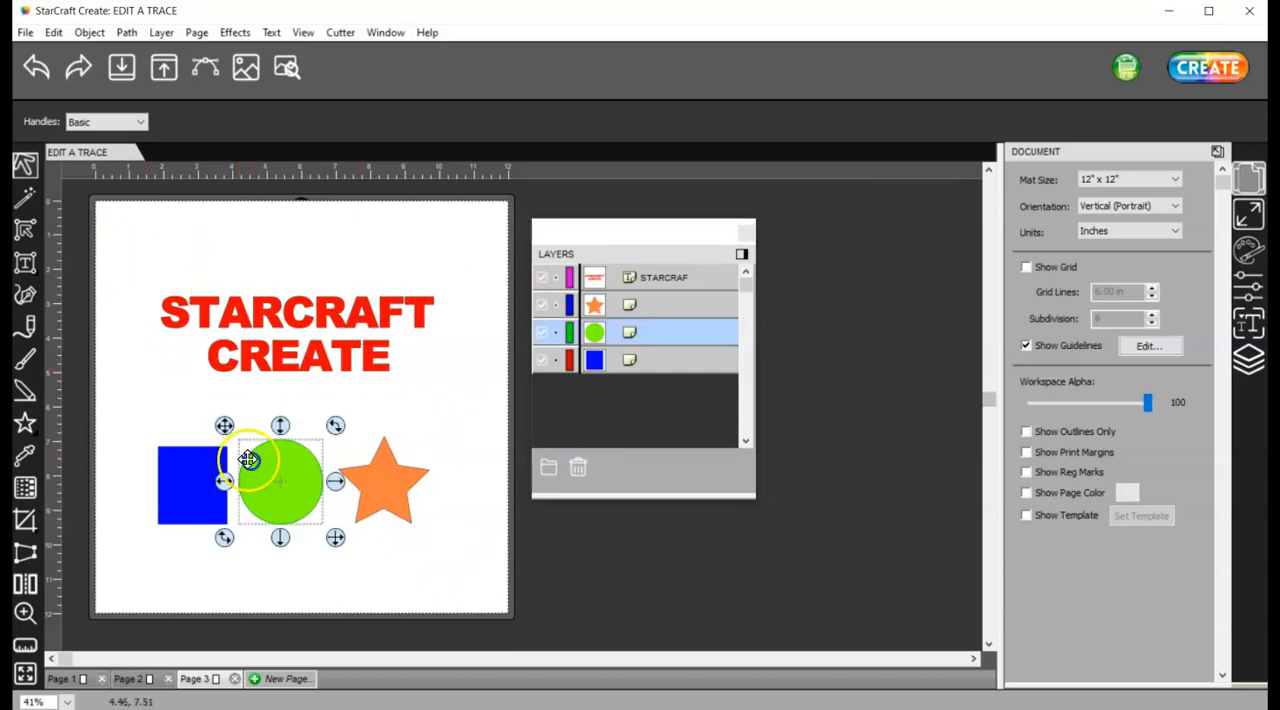
{"action": "left_click", "coordinate": [176, 460]}
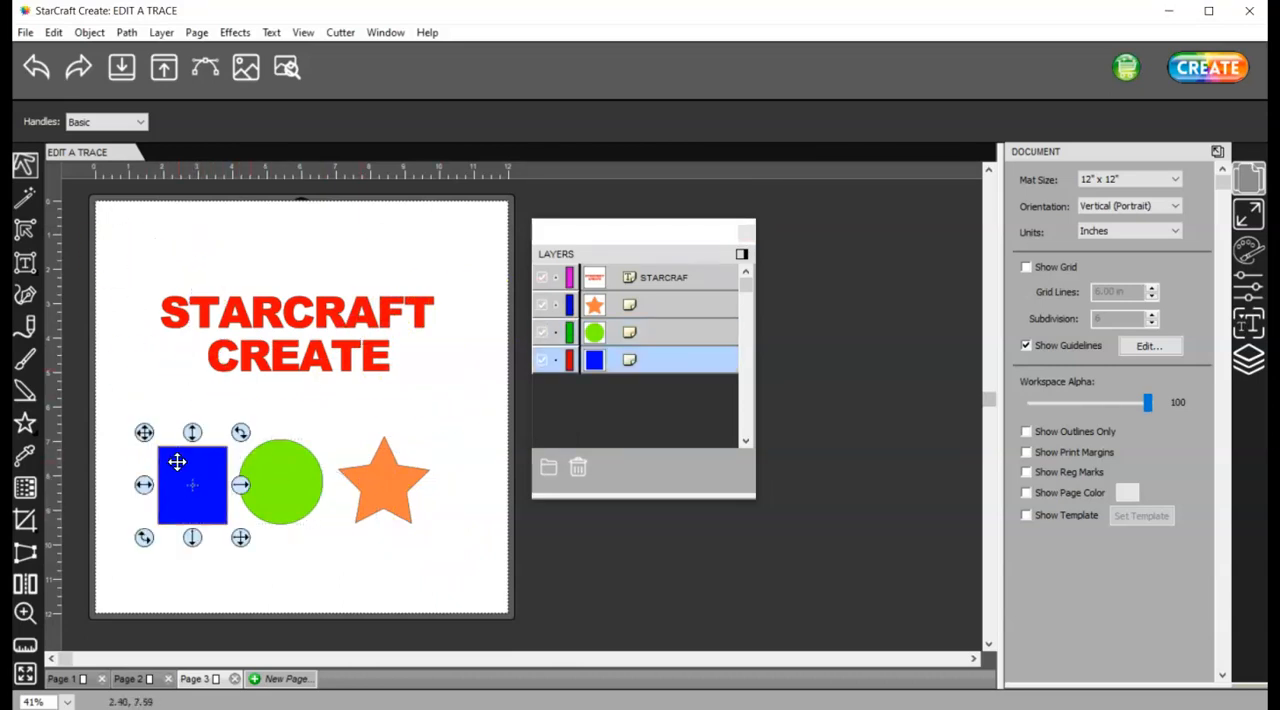
{"action": "left_click", "coordinate": [158, 380]}
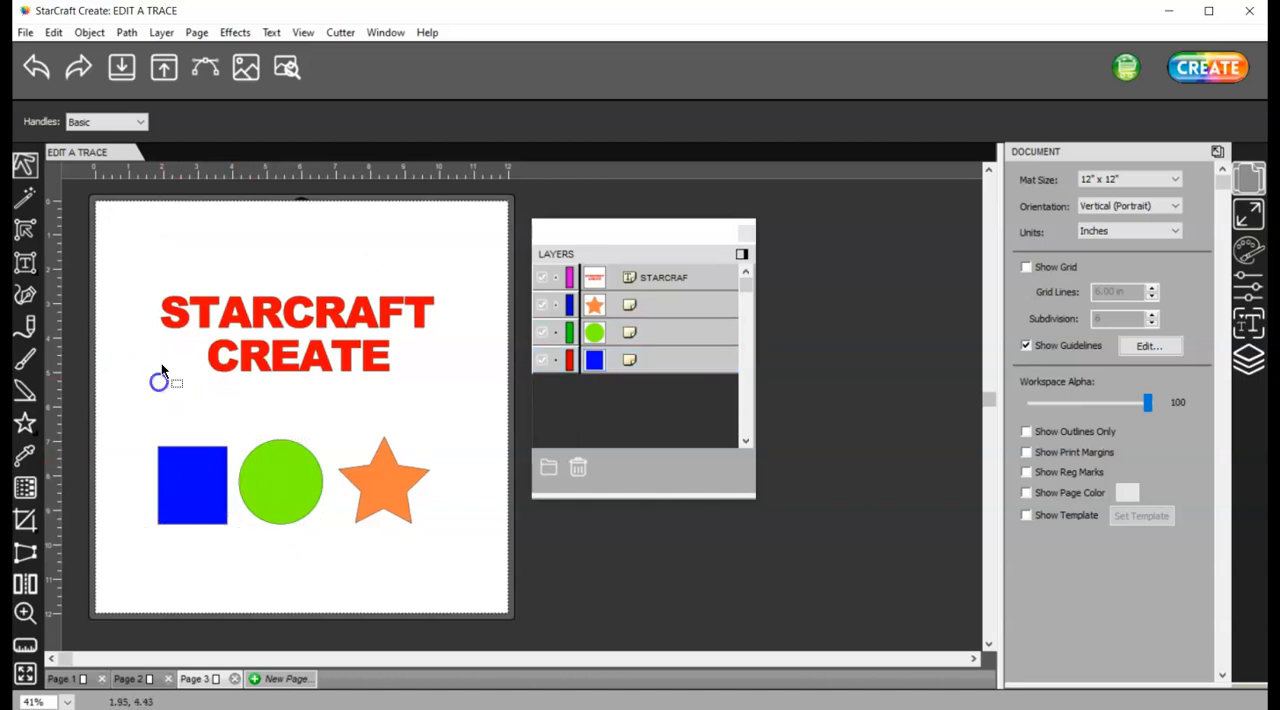
Toggle the lock state of all layers
{"action": "left_click", "coordinate": [161, 36]}
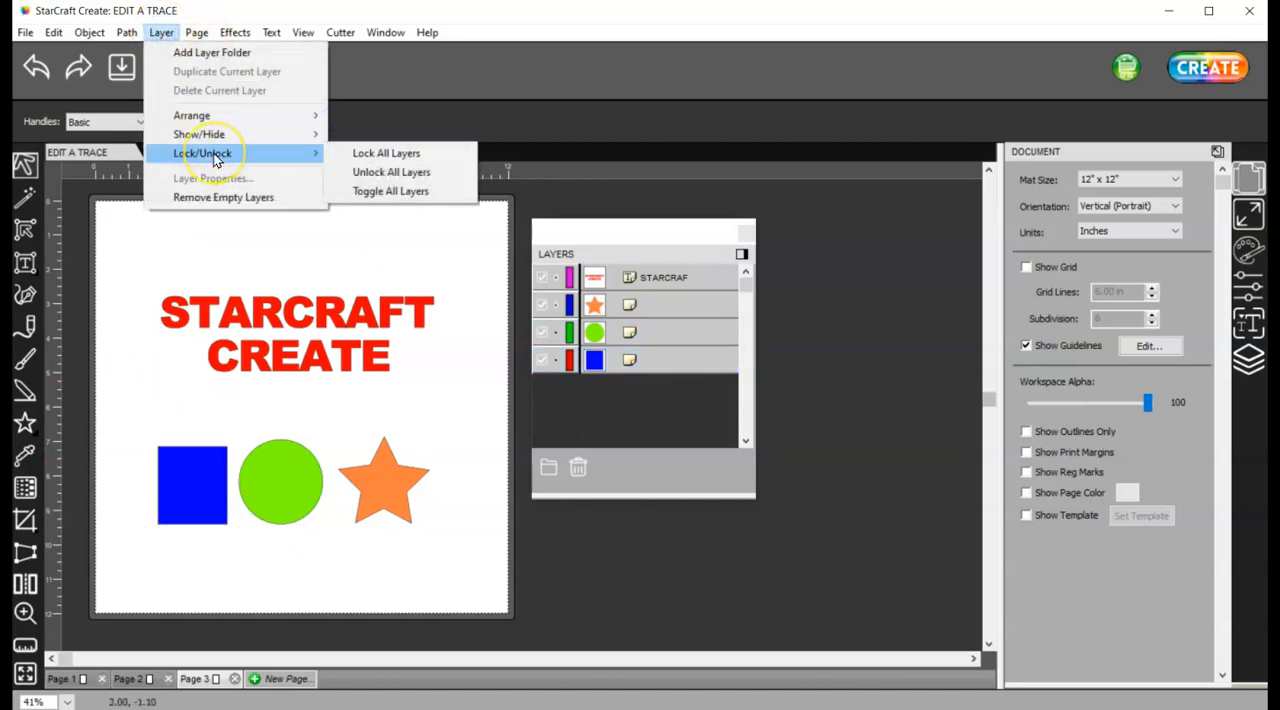
{"action": "left_click", "coordinate": [462, 192]}
{"action": "left_click", "coordinate": [216, 537]}
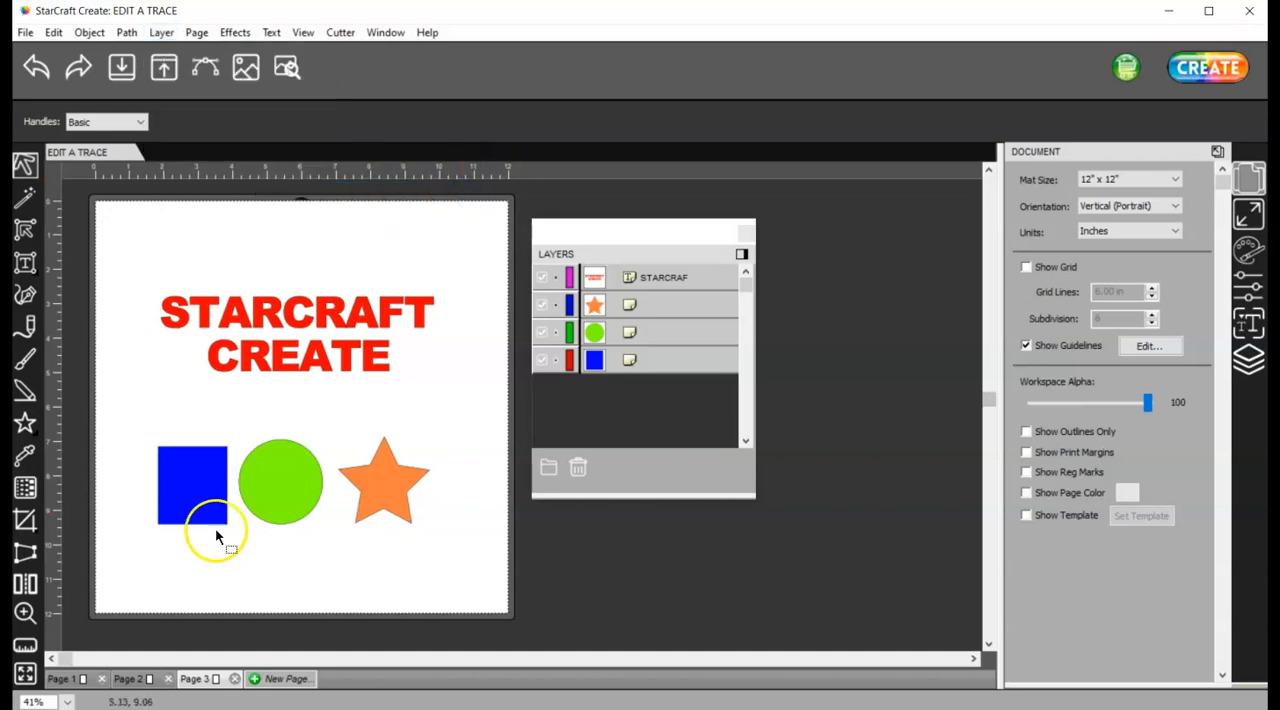
Try selecting the title text and each shape individually and by area to check the toggled locks
{"action": "left_click", "coordinate": [275, 357]}
{"action": "left_click", "coordinate": [403, 490]}
{"action": "left_click", "coordinate": [267, 480]}
{"action": "left_click", "coordinate": [172, 478]}
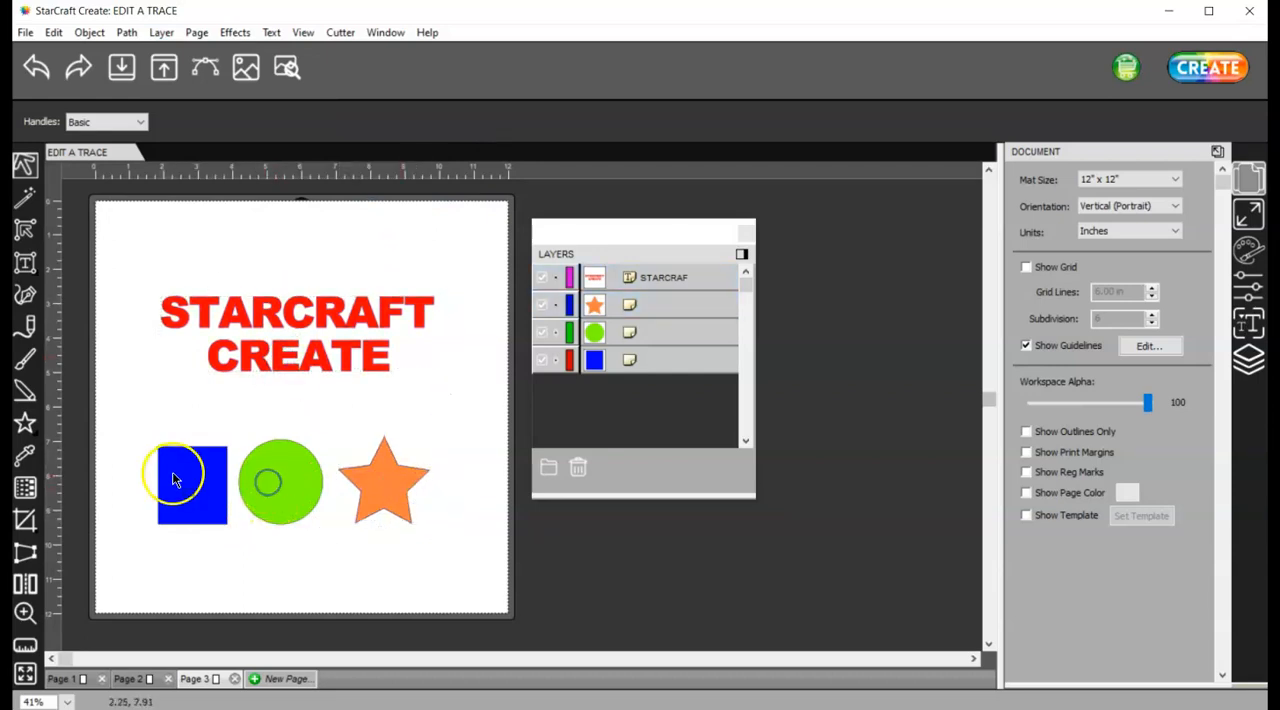
{"action": "left_click_drag", "start_coordinate": [110, 394], "coordinate": [367, 580]}
{"action": "left_click", "coordinate": [280, 517]}
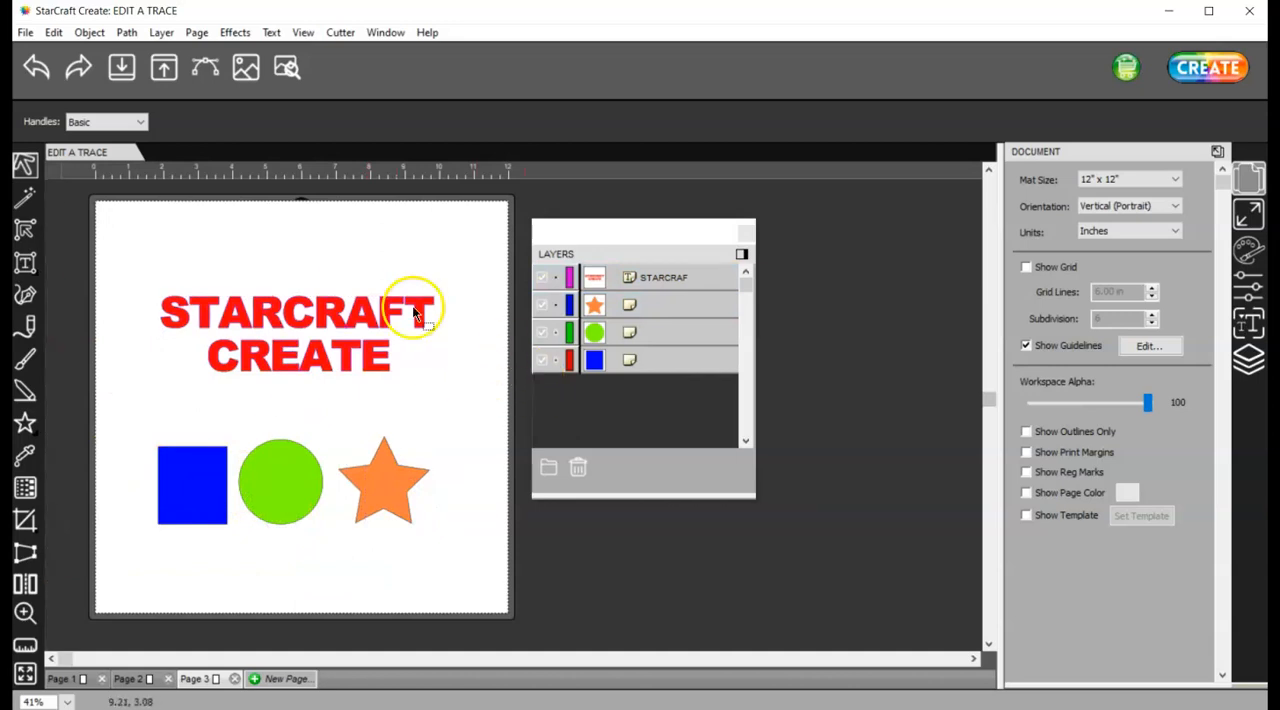
{"action": "left_click", "coordinate": [164, 33]}
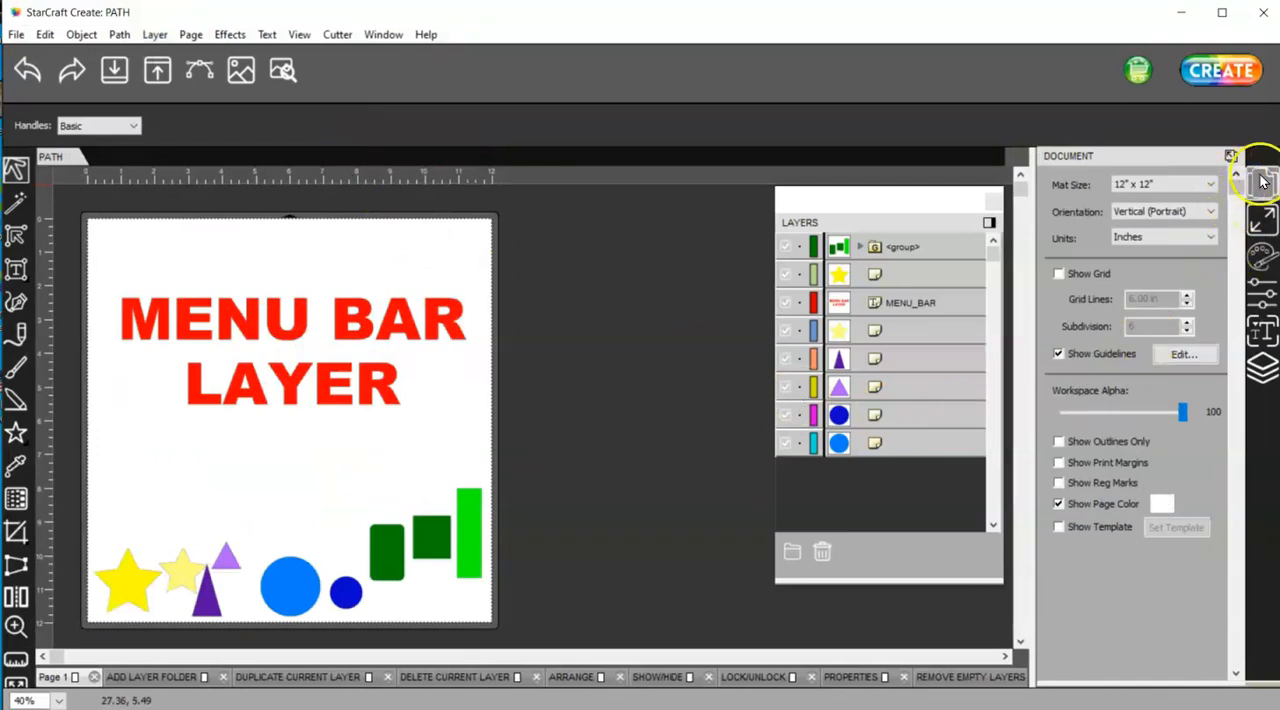
Display the page objects as outlines only and inspect the outline of the MENU BAR LAYER title text
{"action": "left_click", "coordinate": [1058, 443]}
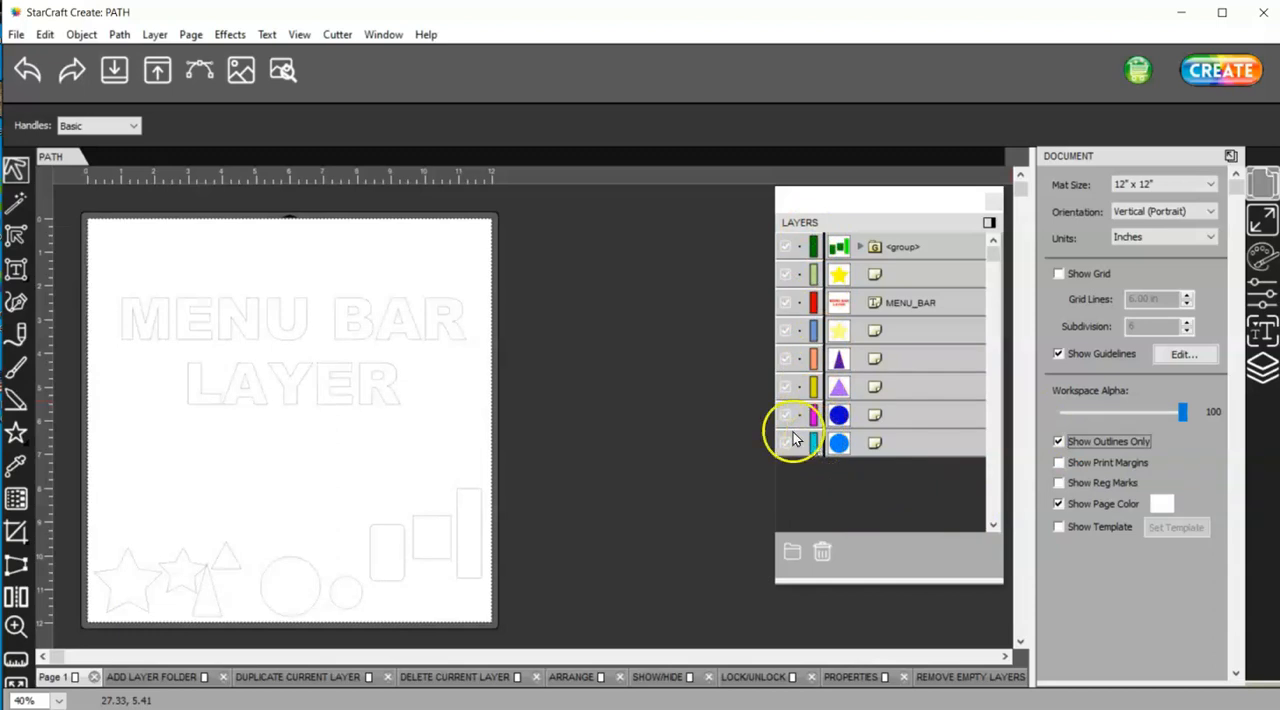
{"action": "left_click", "coordinate": [389, 371]}
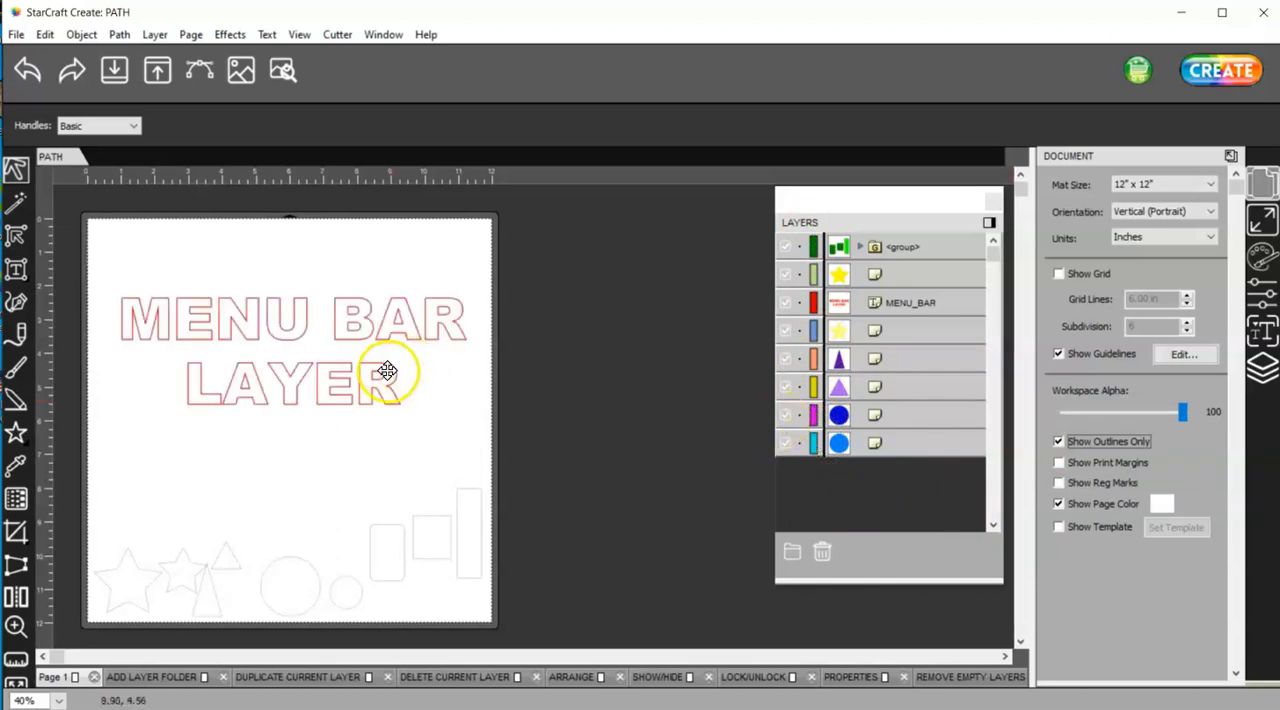
{"action": "left_click", "coordinate": [381, 377]}
{"action": "left_click", "coordinate": [391, 398]}
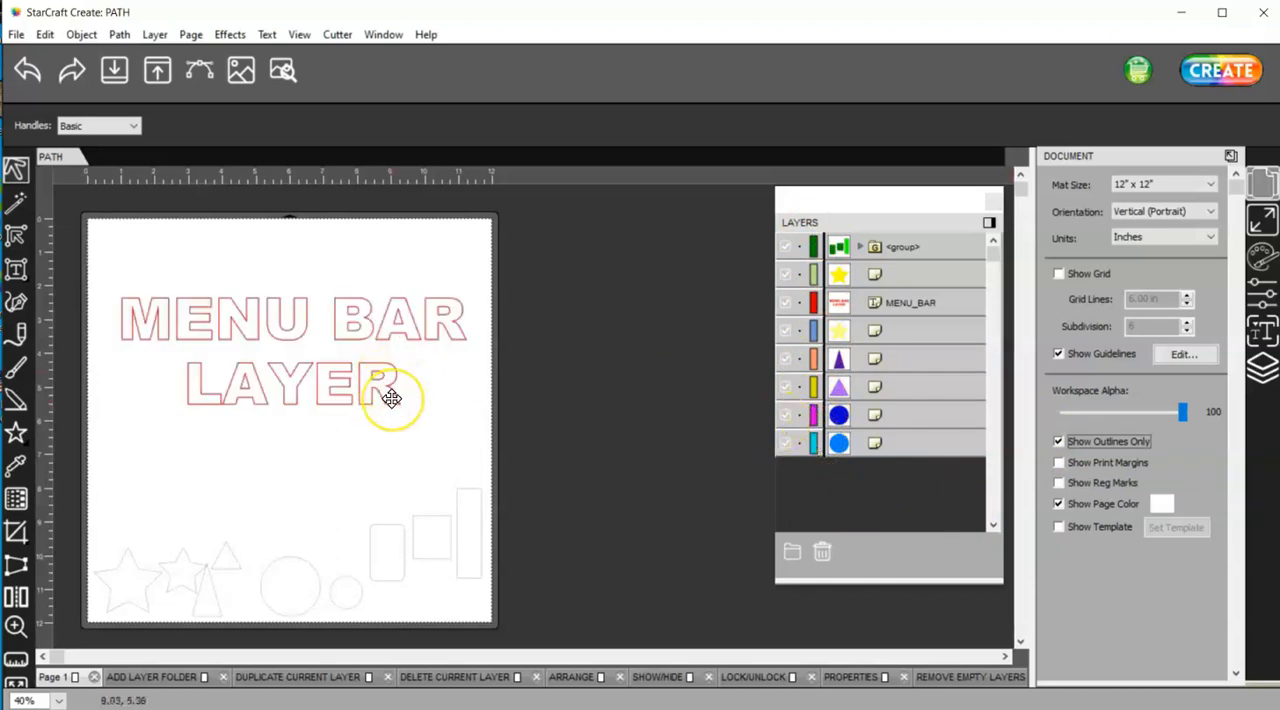
{"action": "left_click", "coordinate": [413, 419]}
{"action": "left_click", "coordinate": [386, 393]}
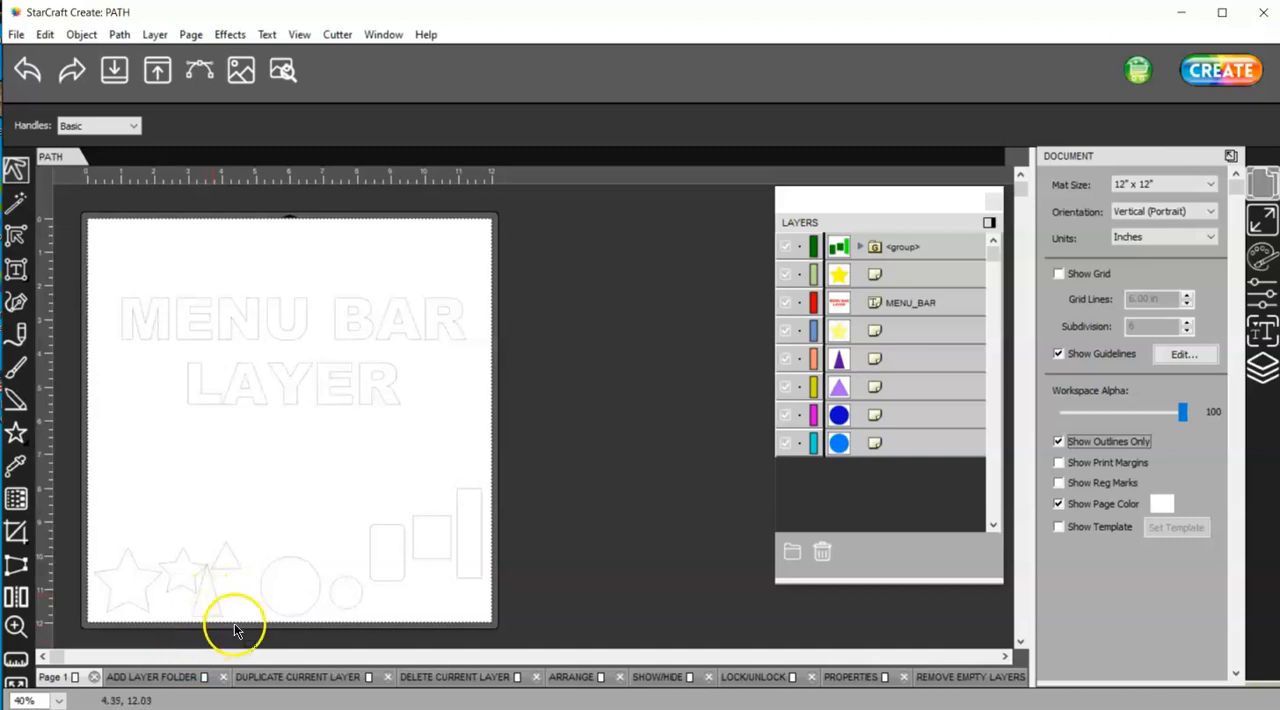
Inspect the outline colours of the large and small circles near the lower edge of the page up close
{"action": "scroll", "coordinate": [237, 588], "scroll_direction": "up", "scroll_amount": 7, "text": "alt"}
{"action": "left_click_drag", "start_coordinate": [1016, 404], "coordinate": [1015, 598]}
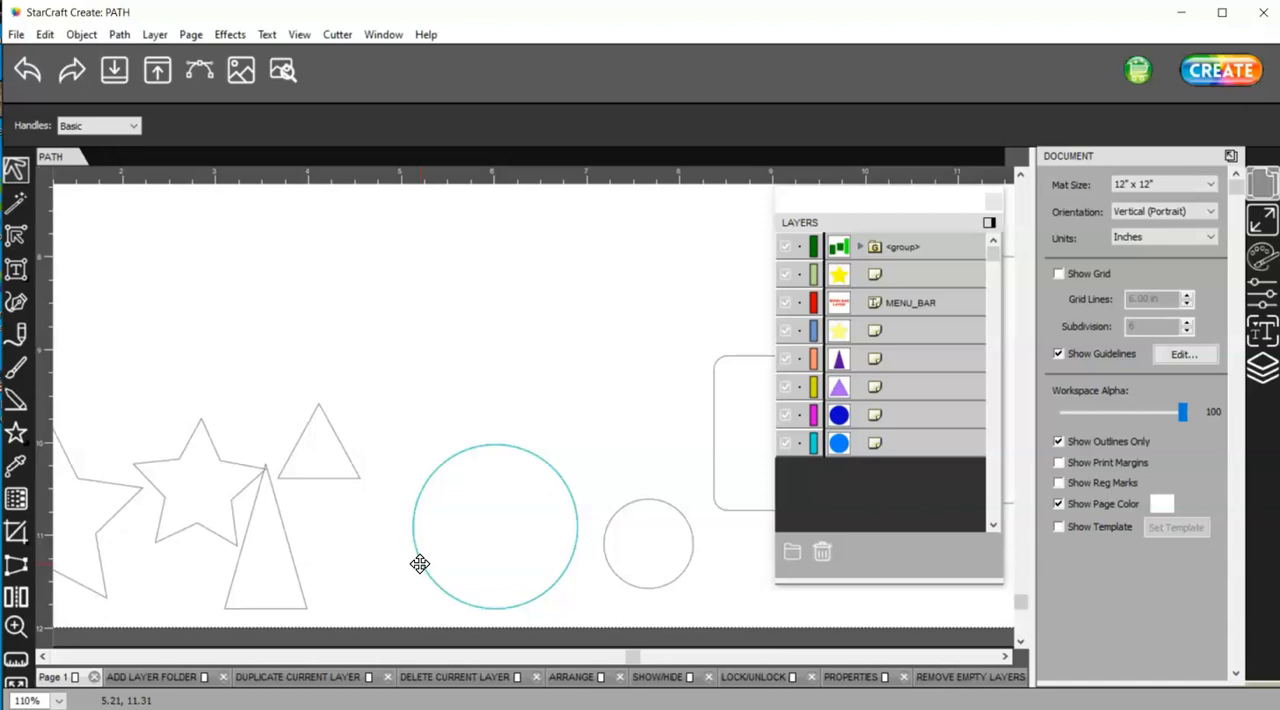
{"action": "left_click", "coordinate": [612, 564]}
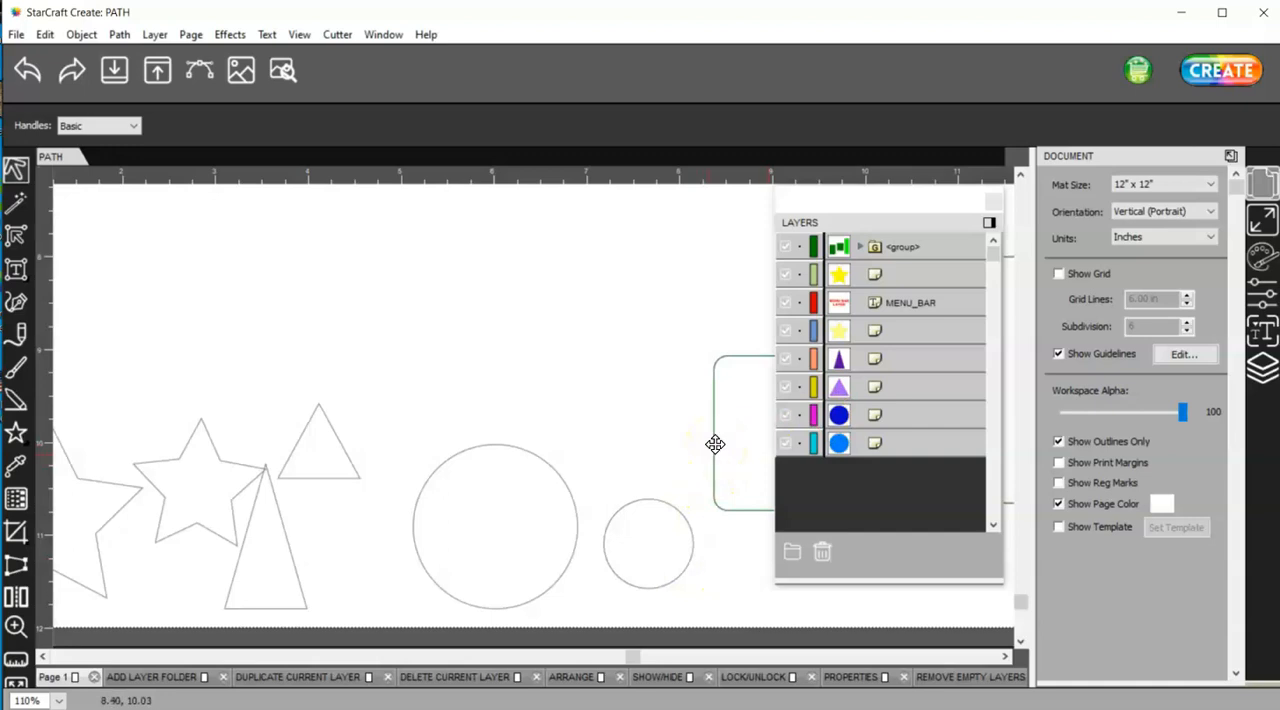
Move the green shapes group toward the circles and back, and turn off the outlines-only display
{"action": "left_click_drag", "start_coordinate": [715, 445], "coordinate": [589, 393]}
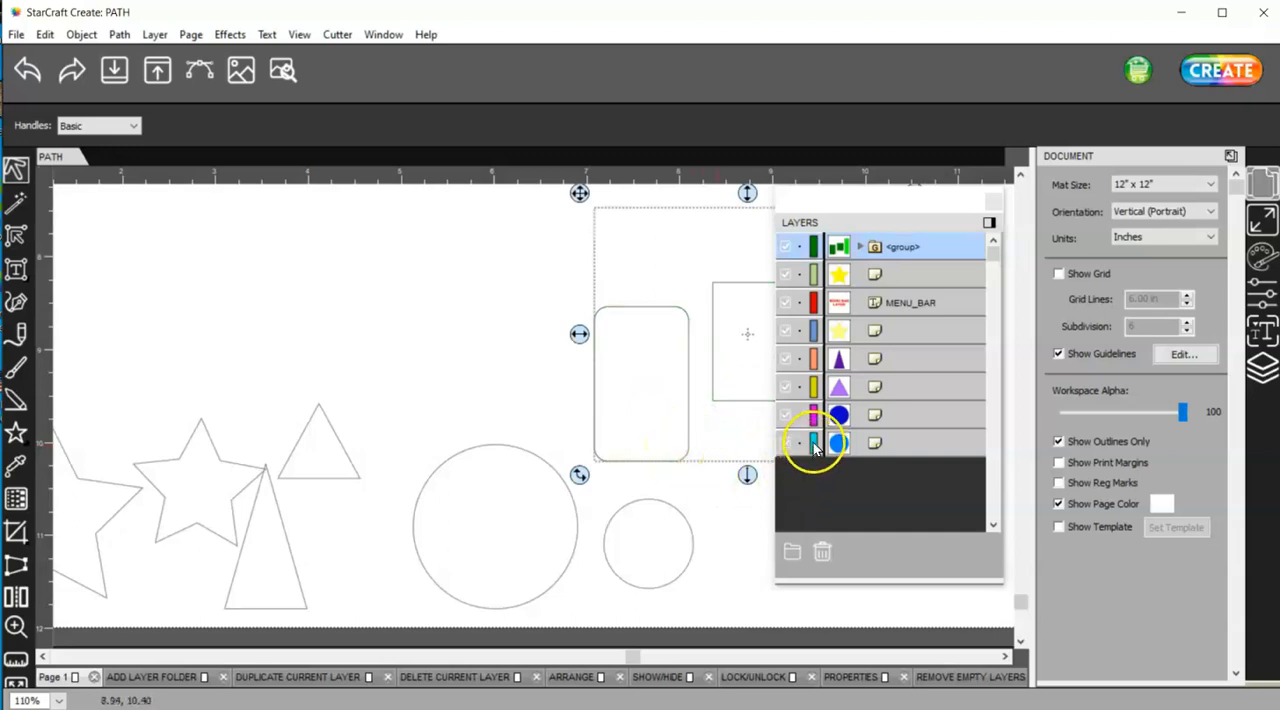
{"action": "left_click_drag", "start_coordinate": [680, 314], "coordinate": [785, 380]}
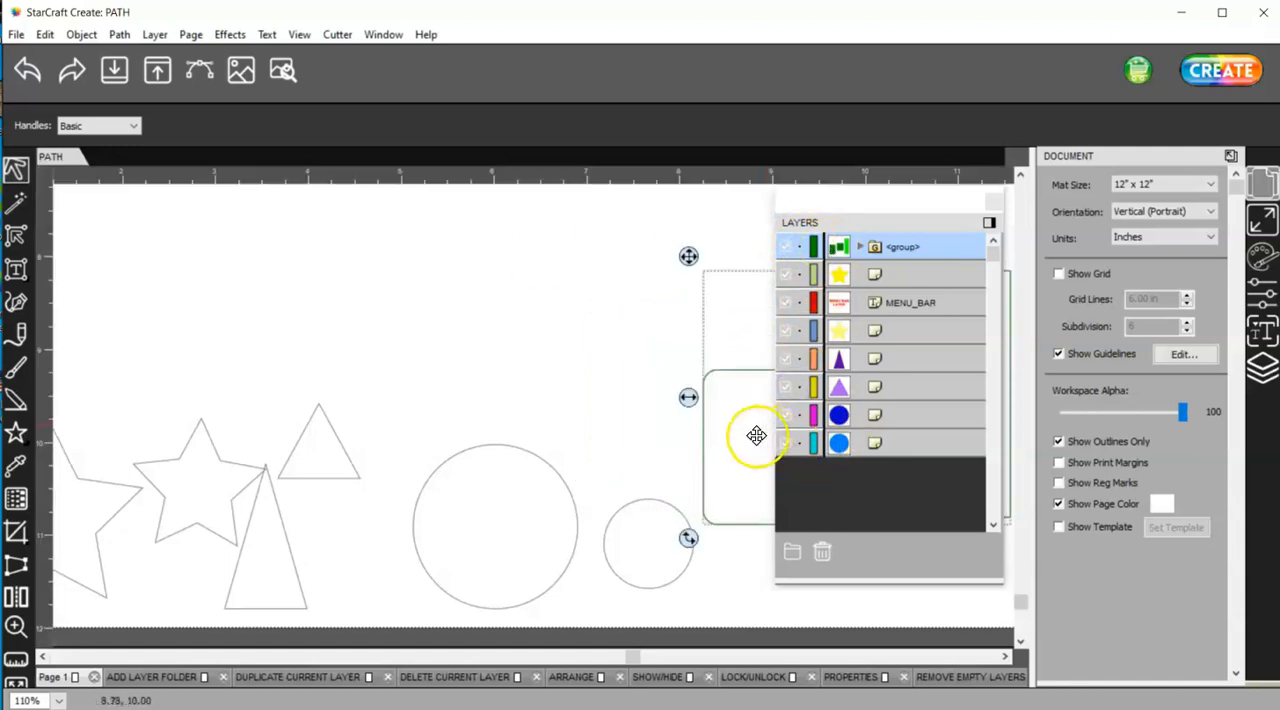
{"action": "left_click", "coordinate": [1058, 441]}
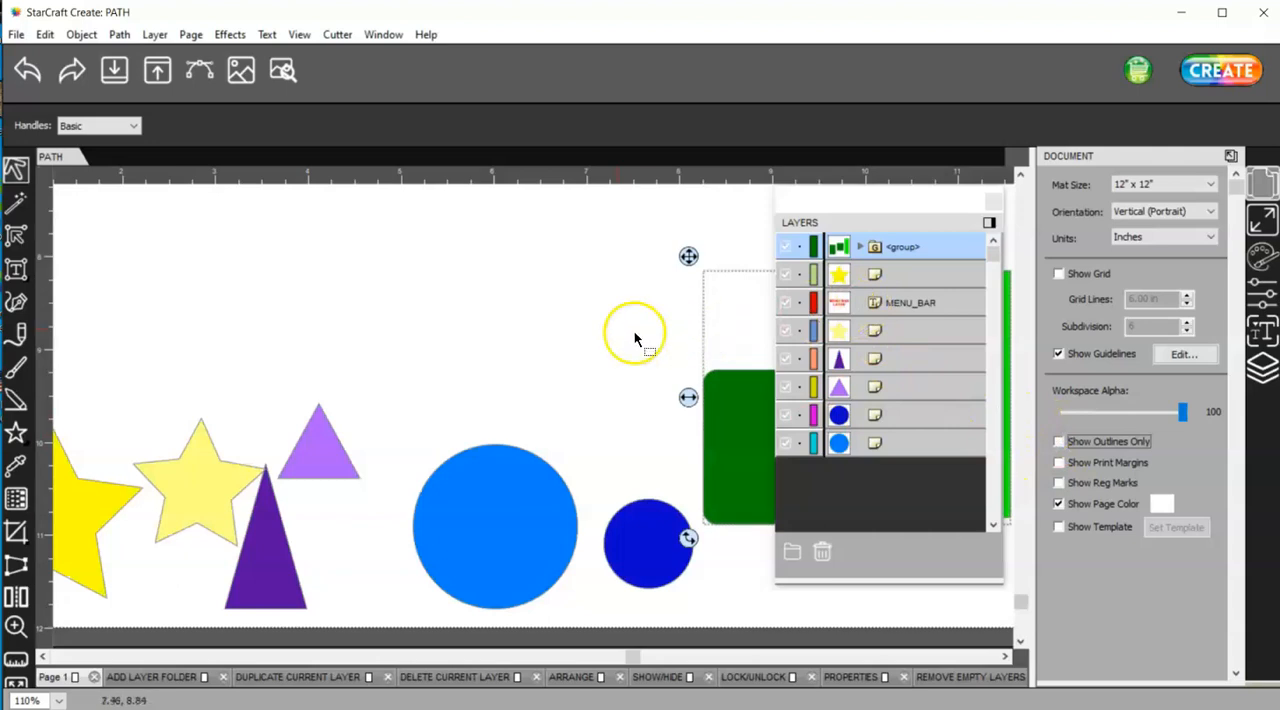
{"action": "scroll", "coordinate": [634, 338], "scroll_direction": "down", "scroll_amount": 3}
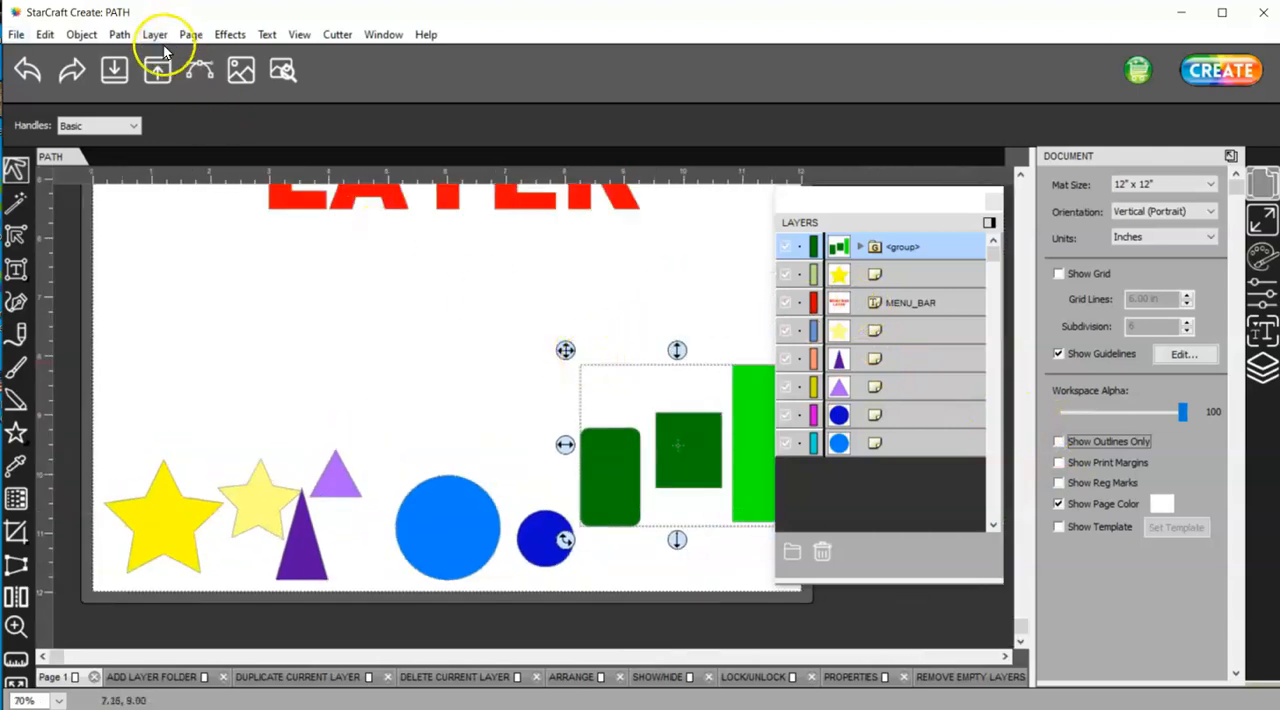
Lock all layers on the page and unlock all of them again
{"action": "left_click", "coordinate": [155, 35]}
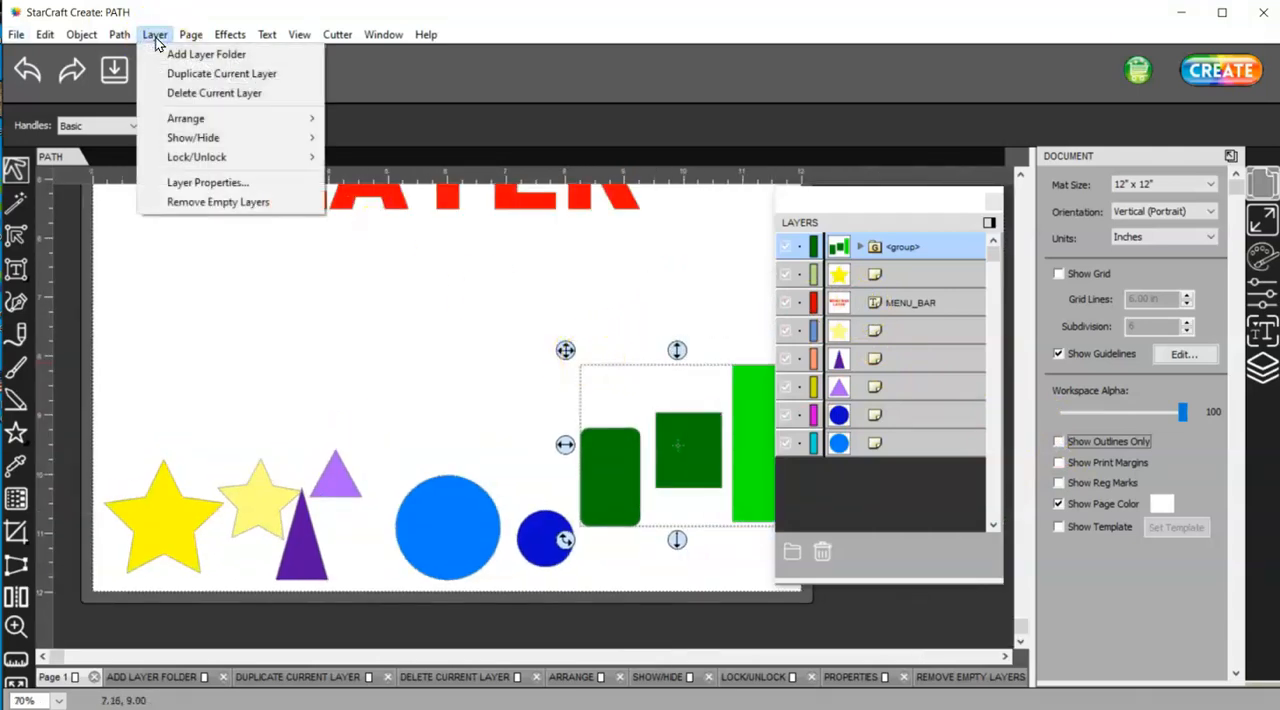
{"action": "mouse_move", "coordinate": [181, 146]}
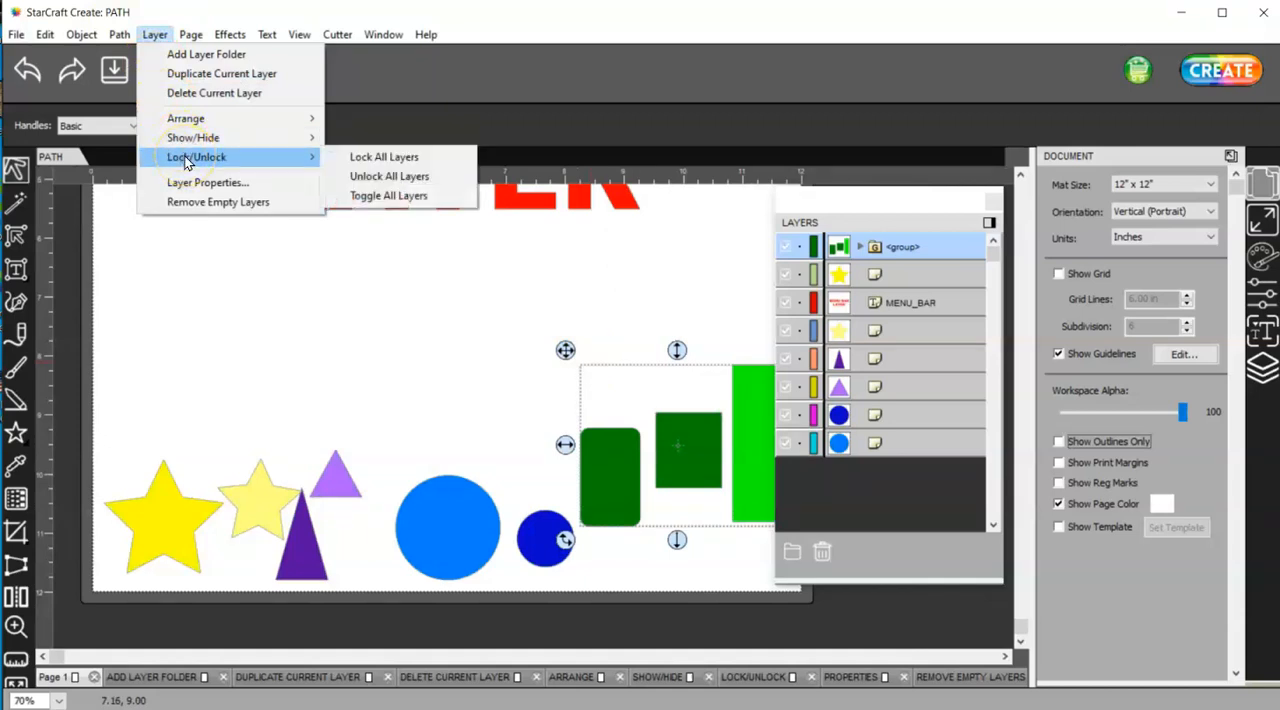
{"action": "left_click", "coordinate": [382, 157]}
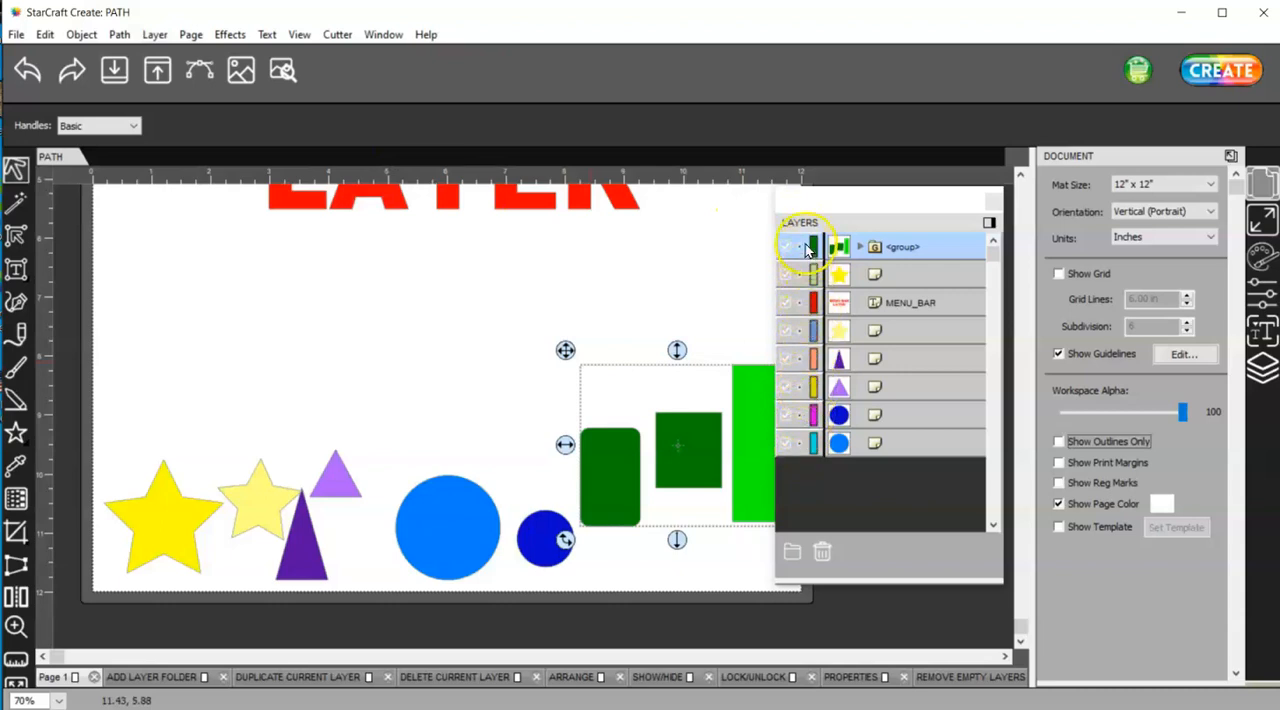
{"action": "left_click", "coordinate": [154, 36]}
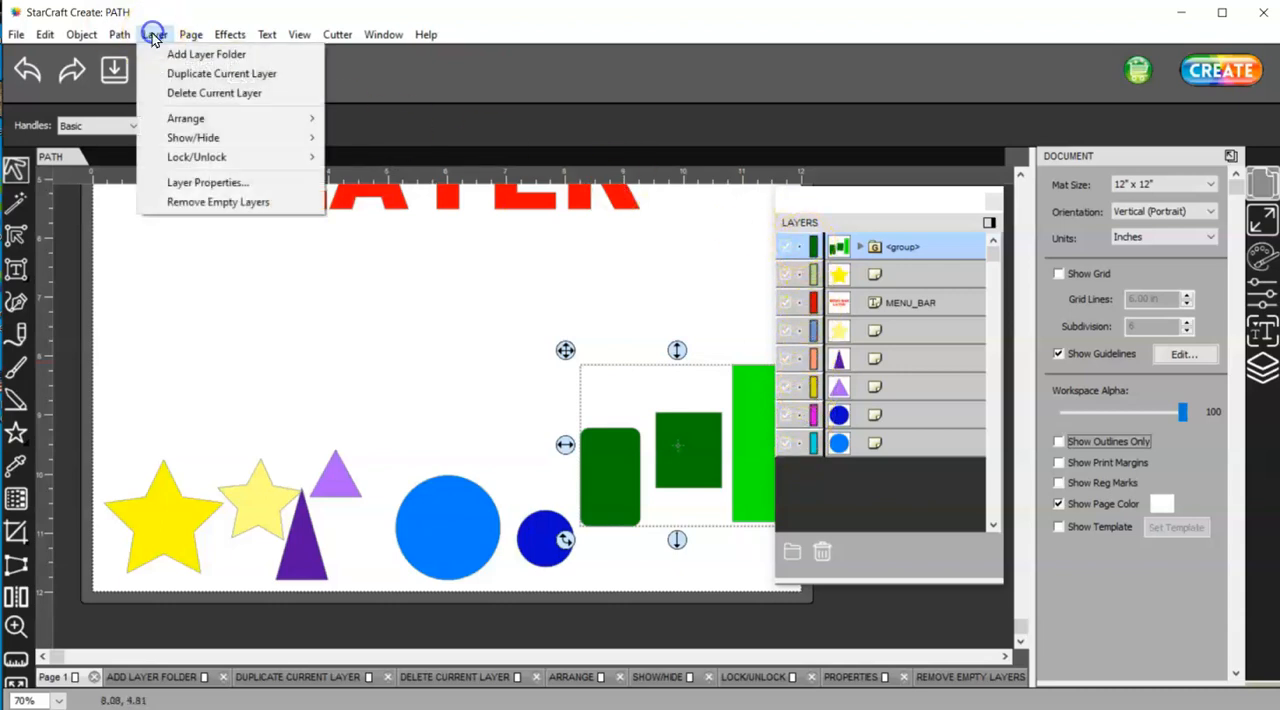
{"action": "mouse_move", "coordinate": [184, 164]}
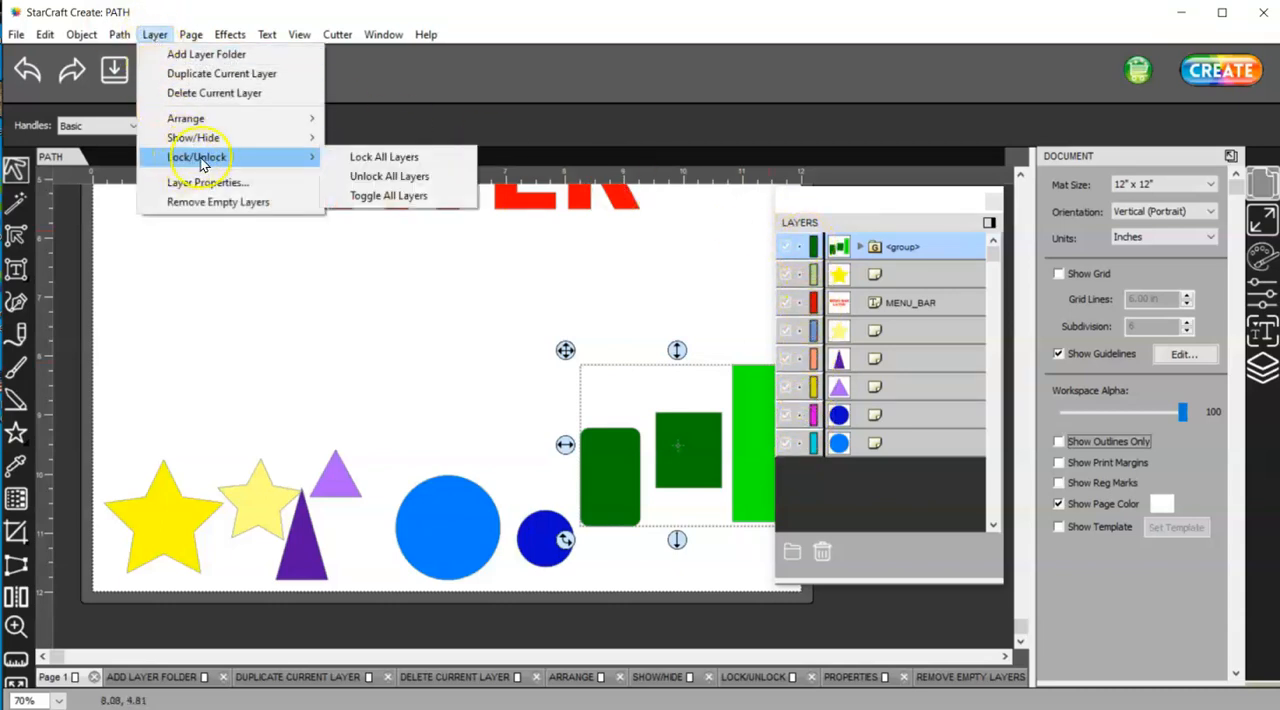
{"action": "left_click", "coordinate": [377, 177]}
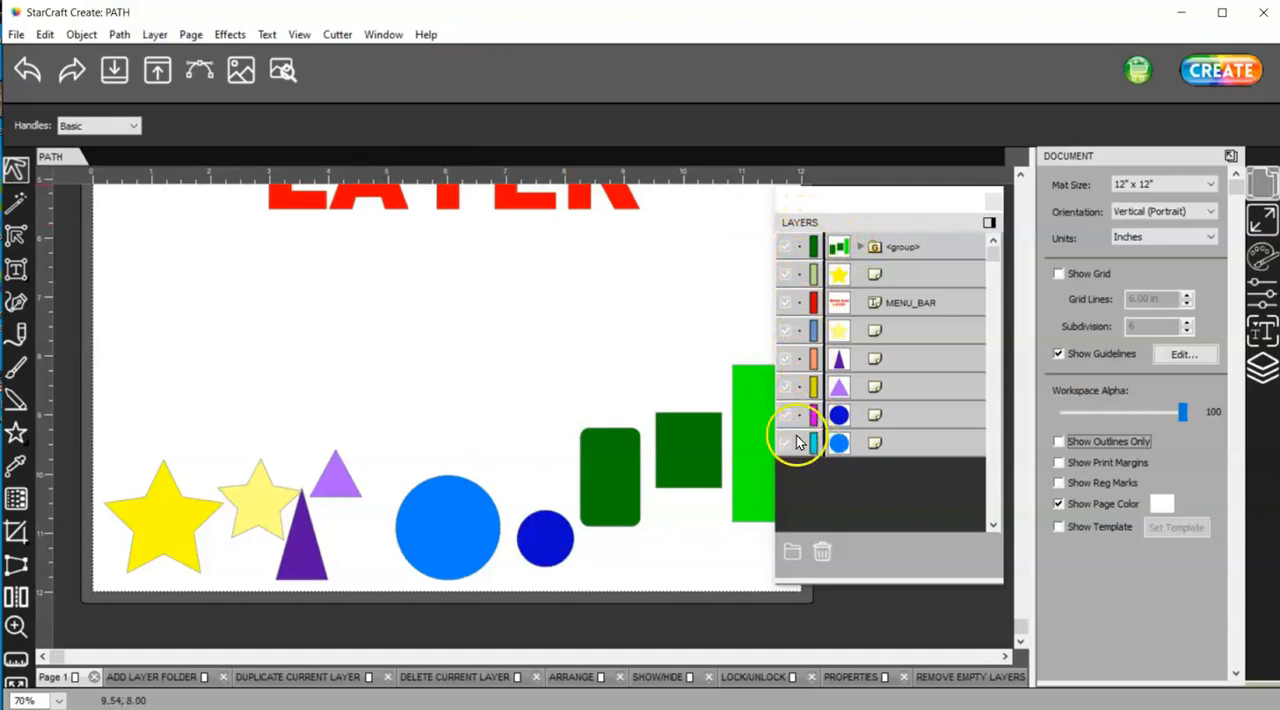
Select the green shapes group and toggle the lock state of all layers
{"action": "left_click", "coordinate": [150, 38]}
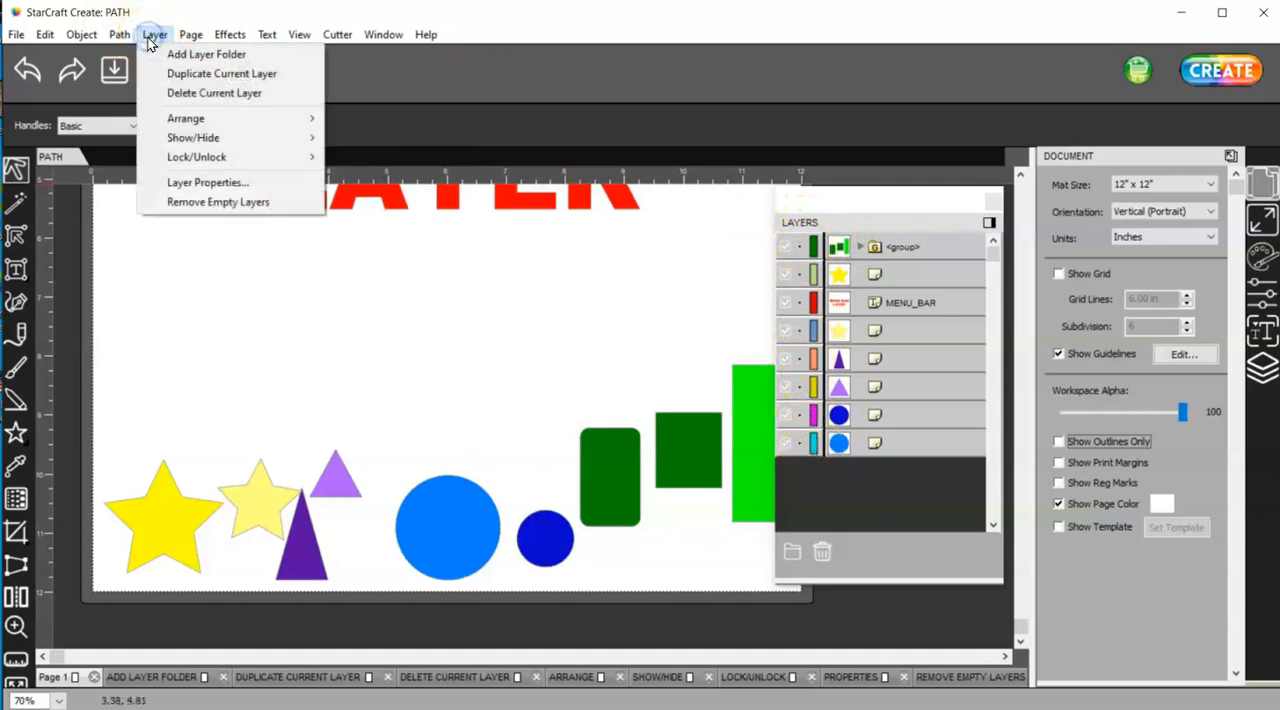
{"action": "left_click", "coordinate": [548, 26]}
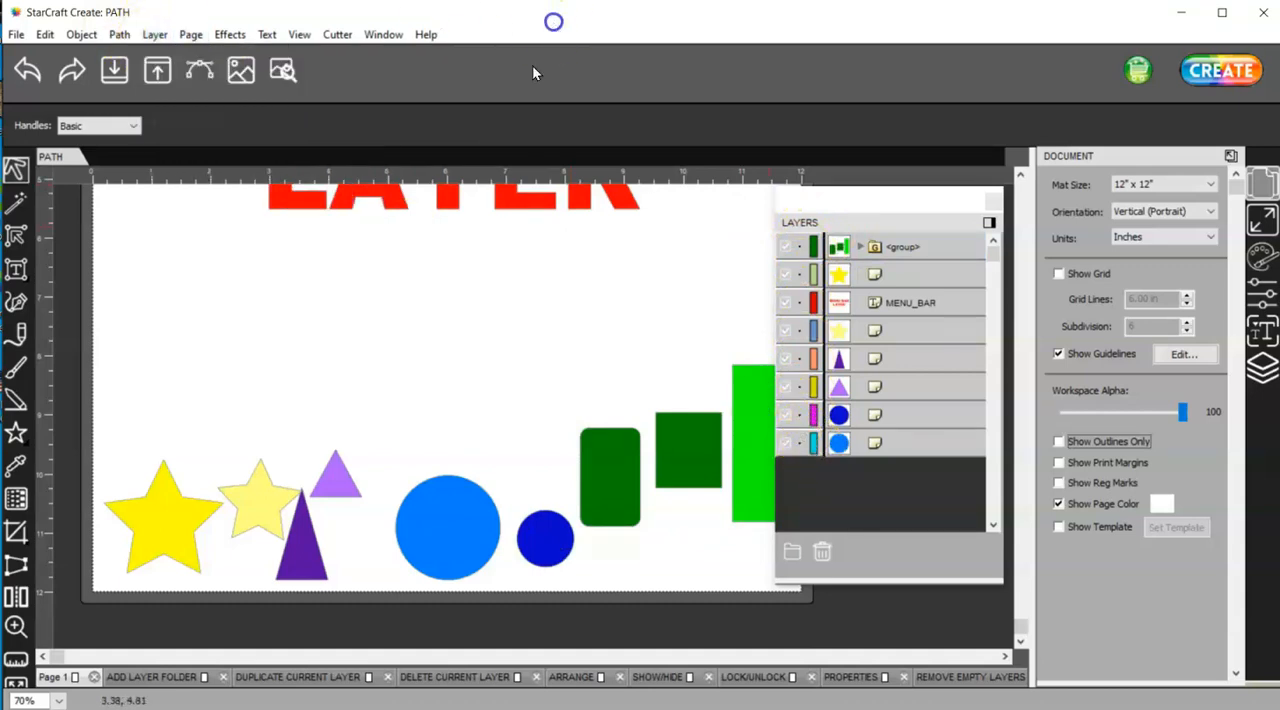
{"action": "left_click", "coordinate": [604, 457]}
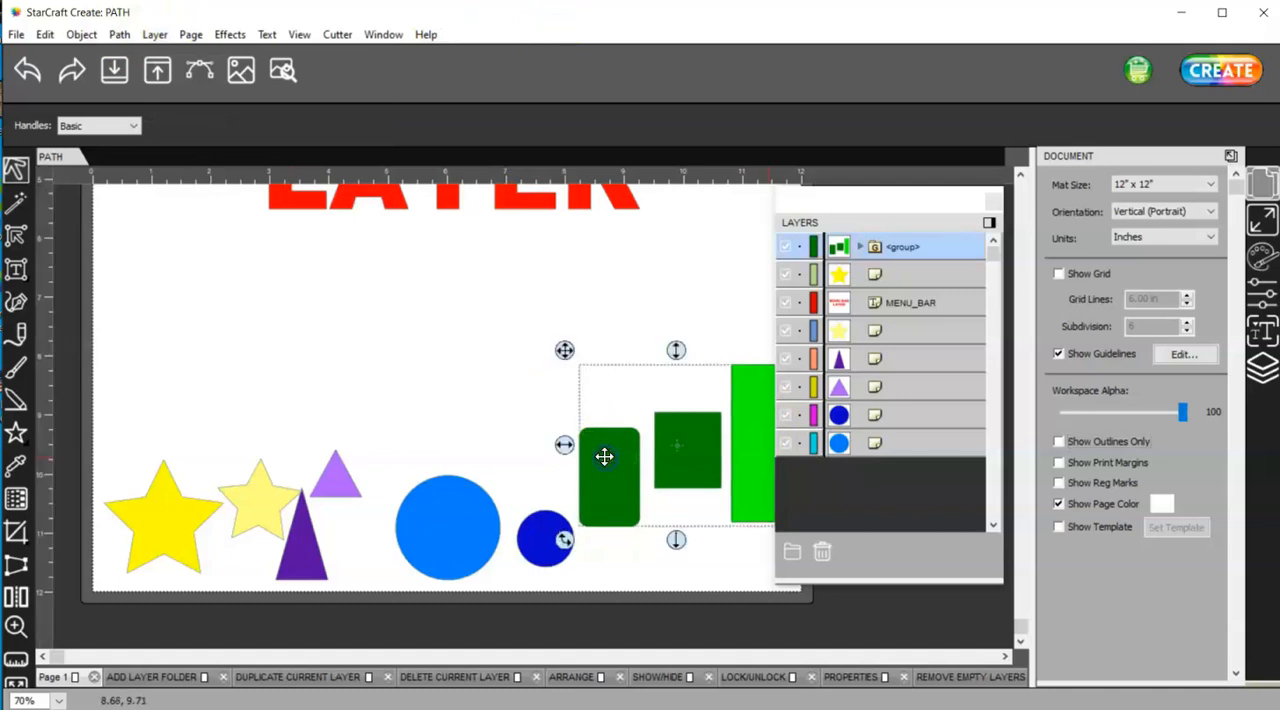
{"action": "left_click", "coordinate": [153, 34]}
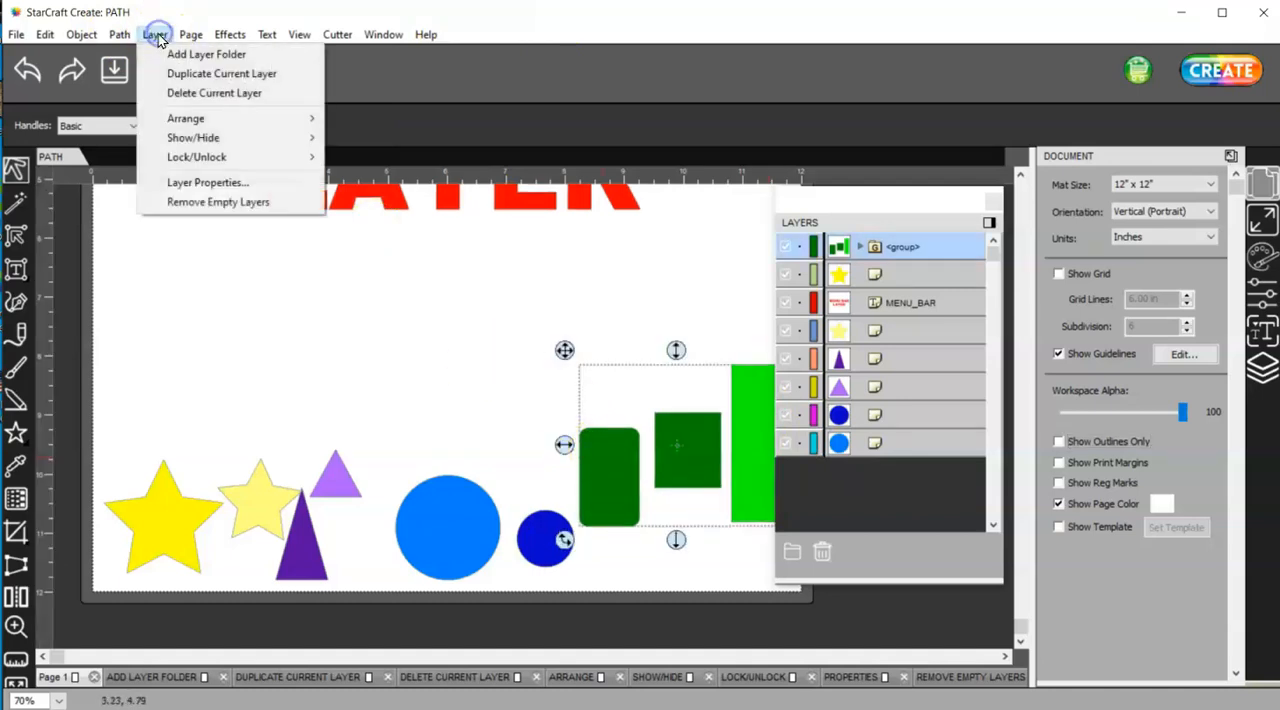
{"action": "mouse_move", "coordinate": [198, 163]}
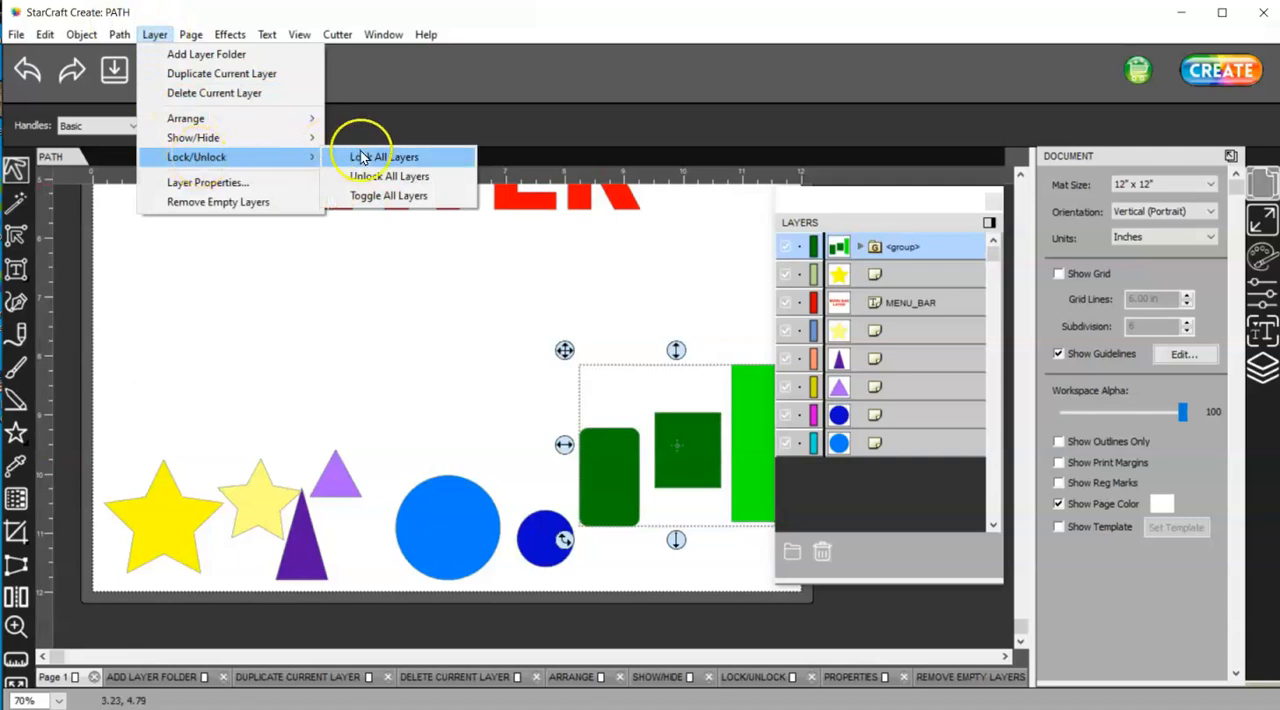
{"action": "left_click", "coordinate": [394, 196]}
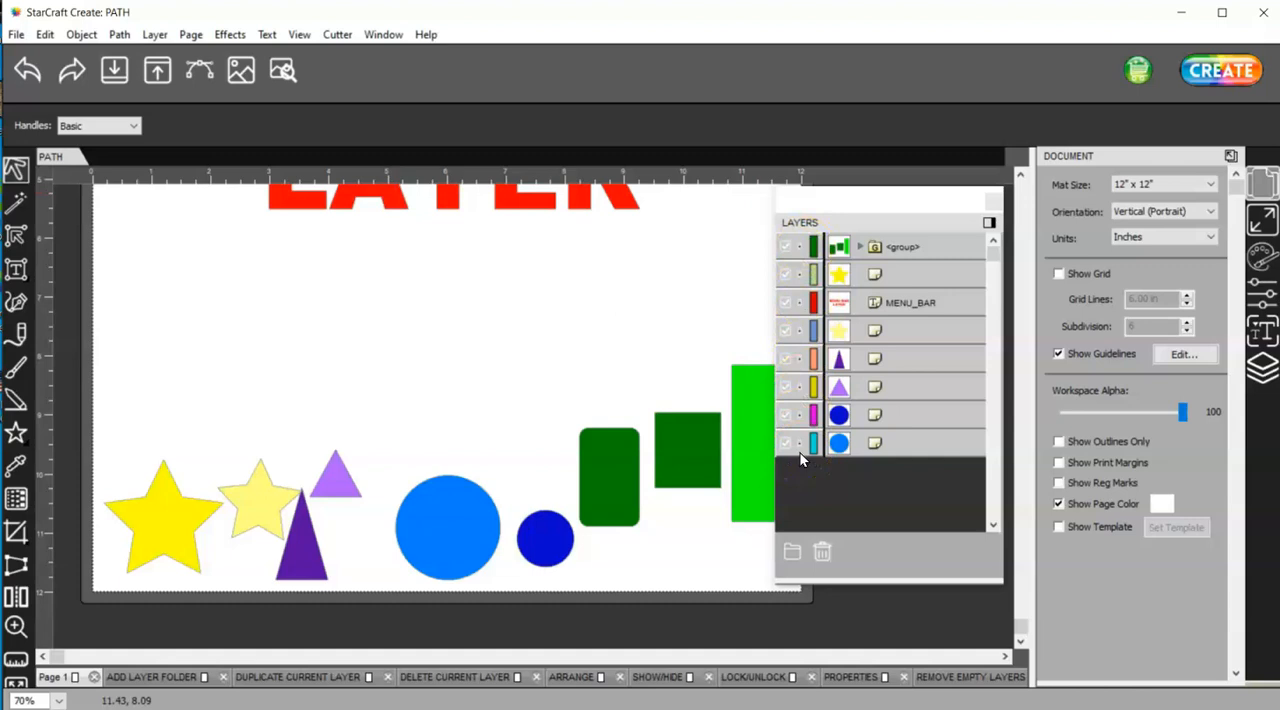
Toggle the lock state of all layers back and reselect the green shapes group to test it
{"action": "left_click", "coordinate": [153, 35]}
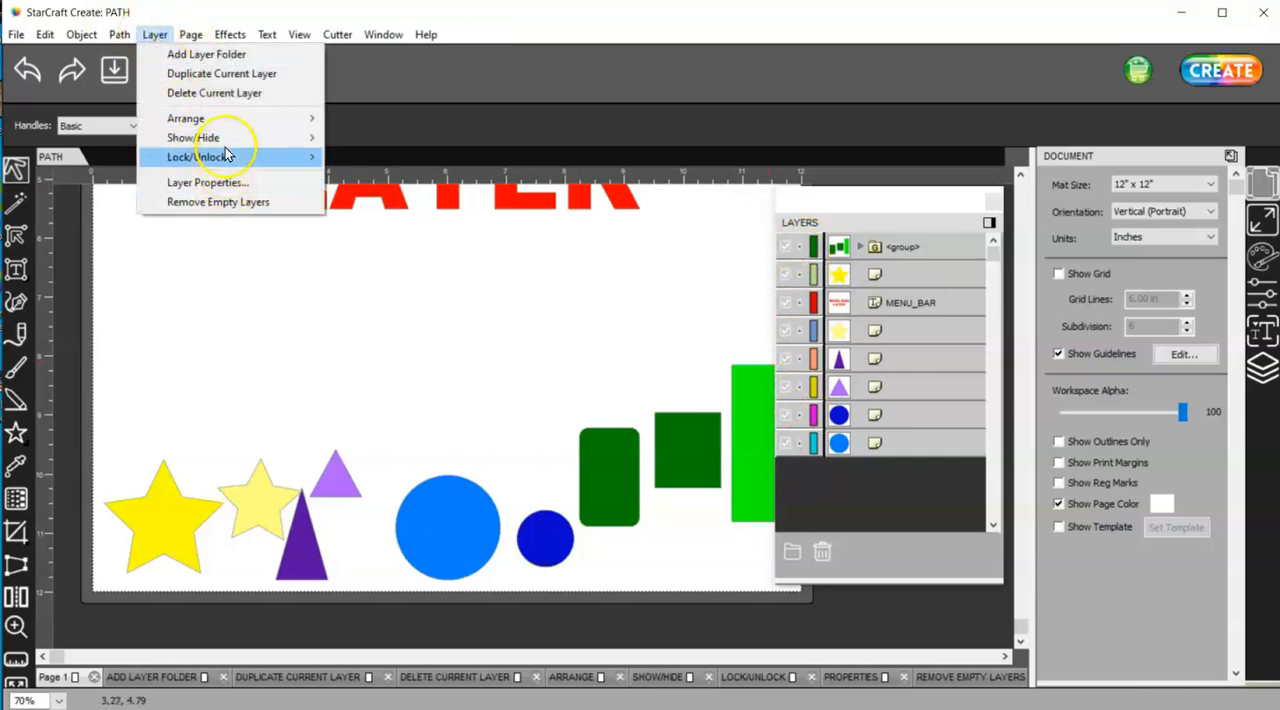
{"action": "mouse_move", "coordinate": [325, 157]}
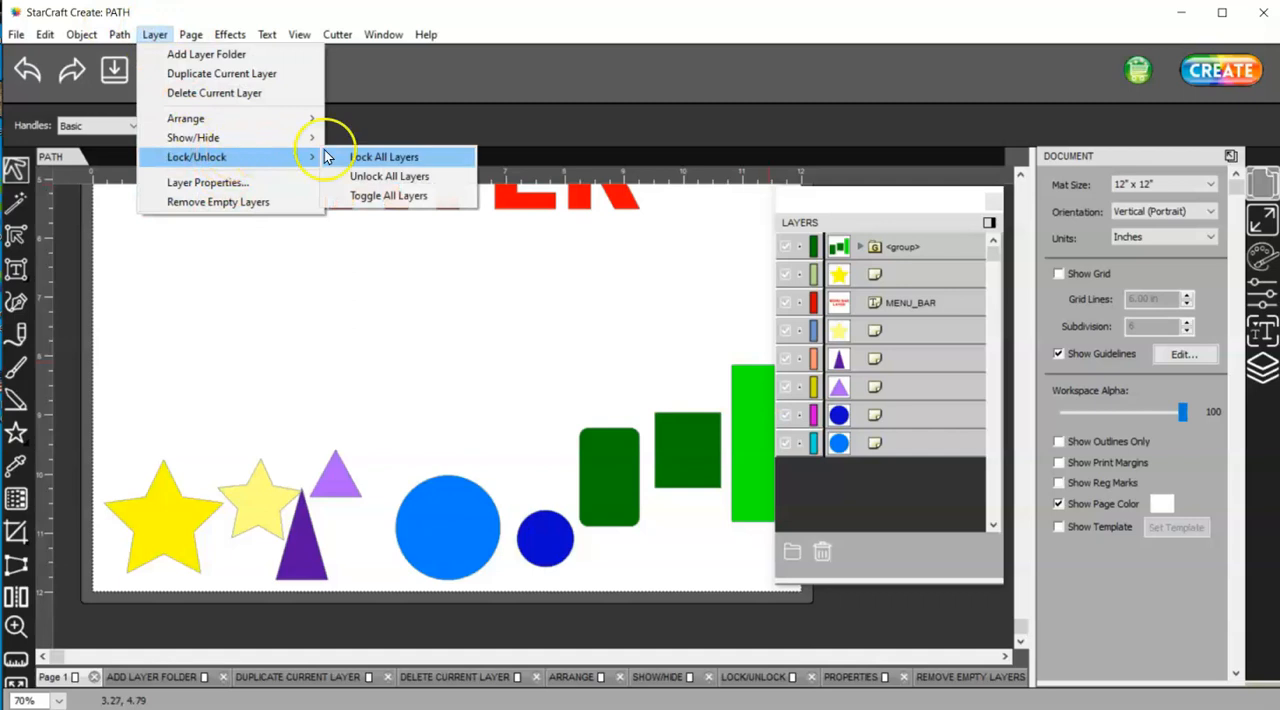
{"action": "left_click", "coordinate": [412, 195]}
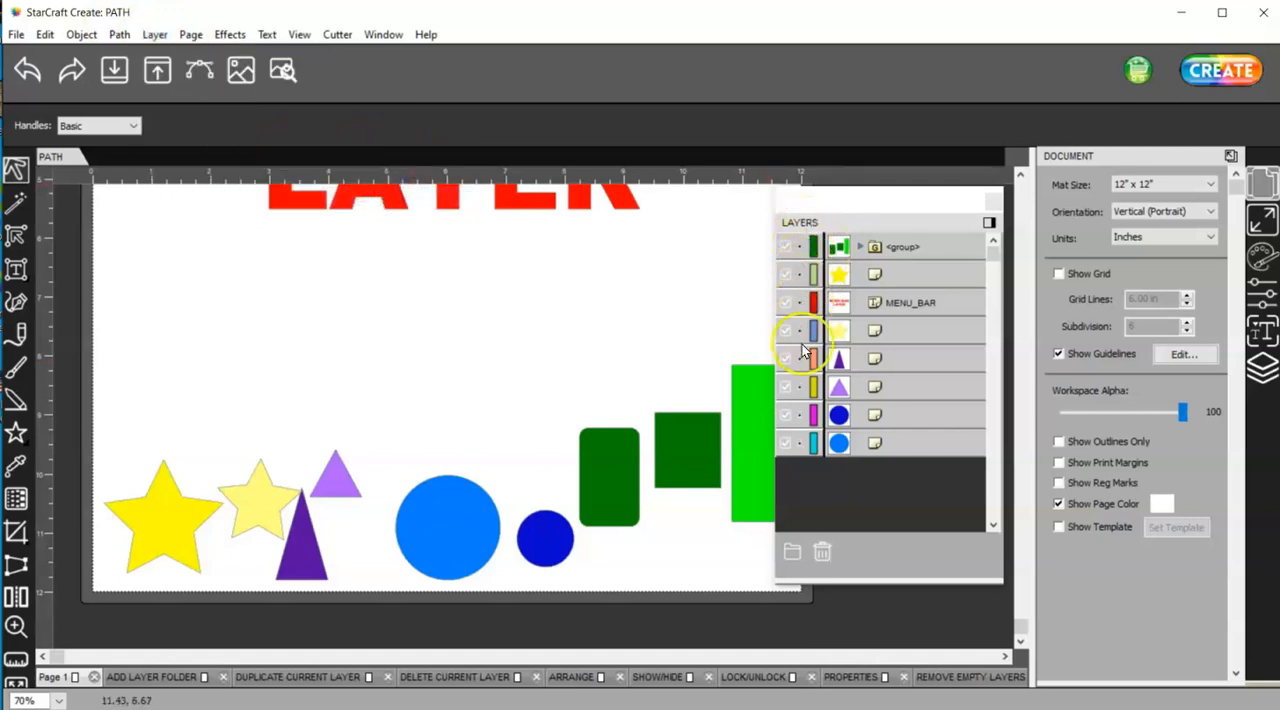
{"action": "left_click", "coordinate": [750, 440]}
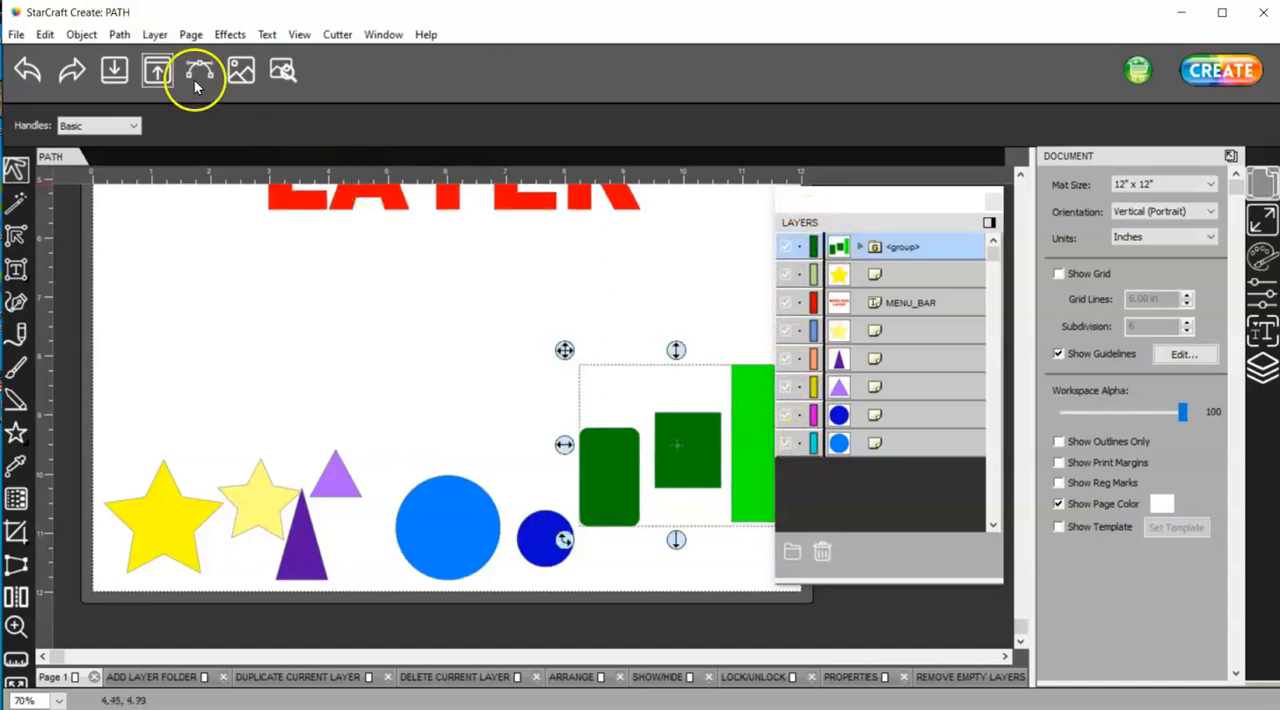
Apply the Show All Layers command to the page
{"action": "left_click", "coordinate": [156, 35]}
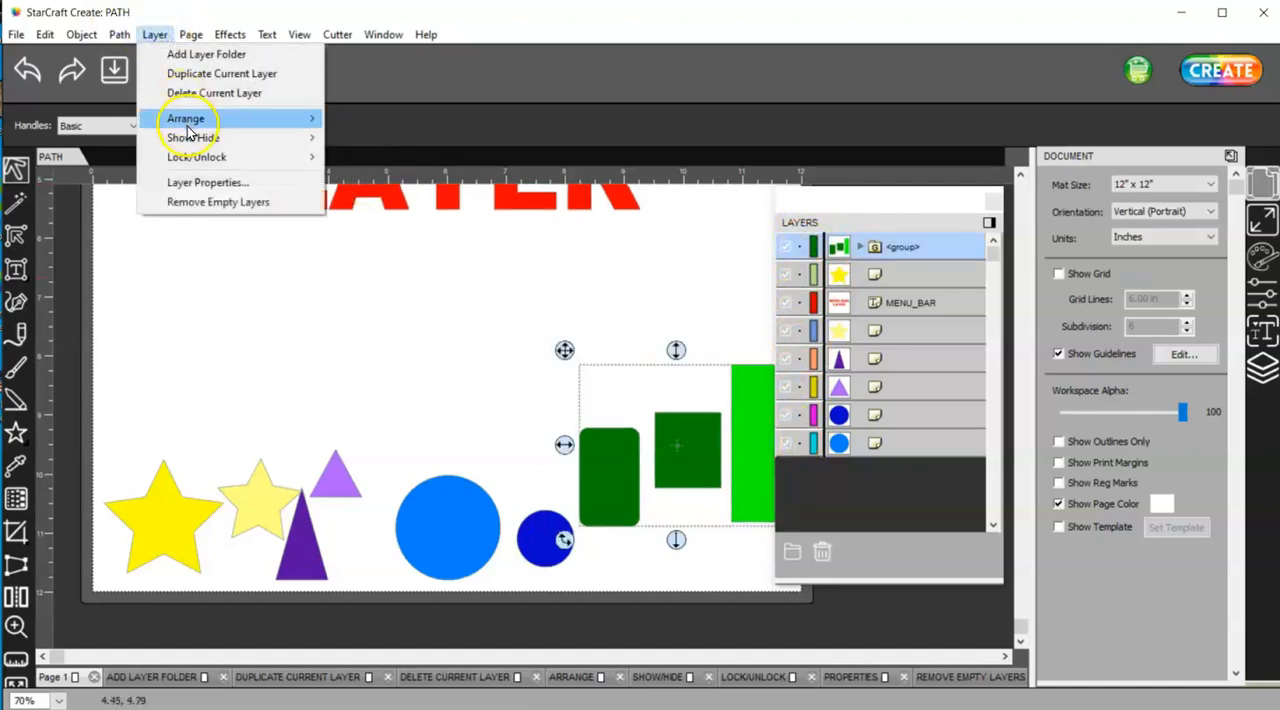
{"action": "mouse_move", "coordinate": [188, 139]}
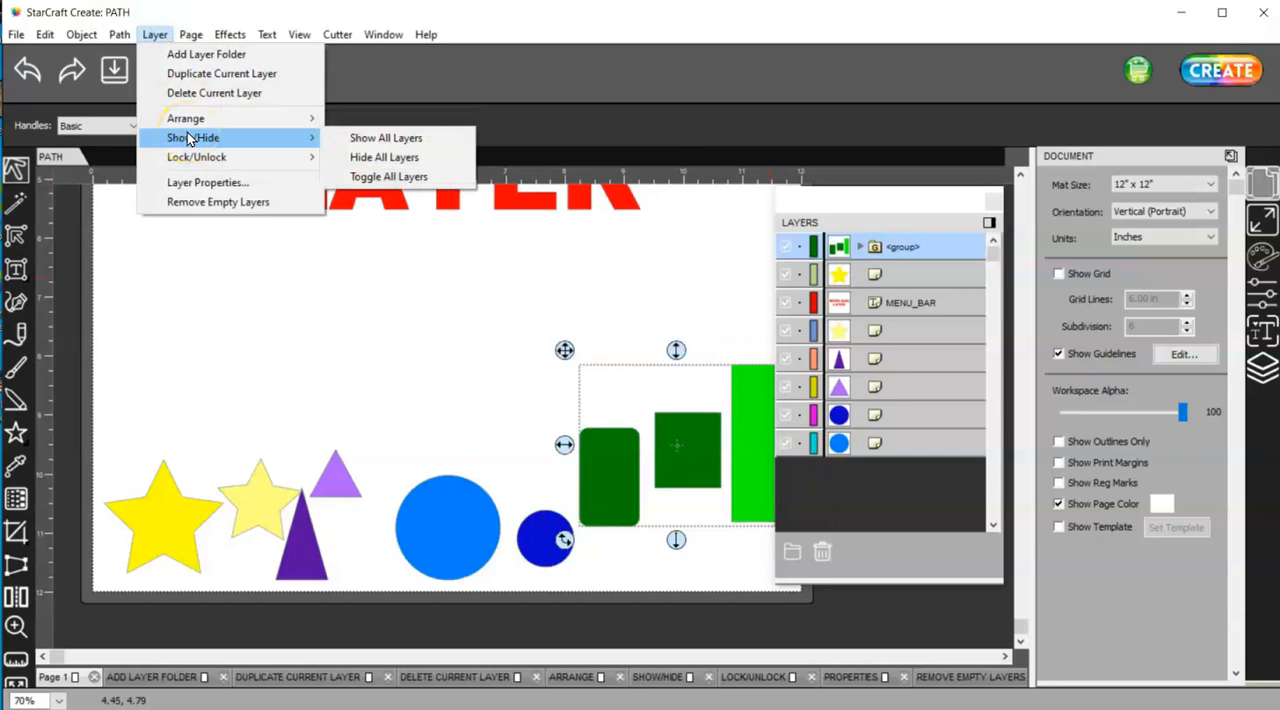
{"action": "left_click", "coordinate": [399, 139]}
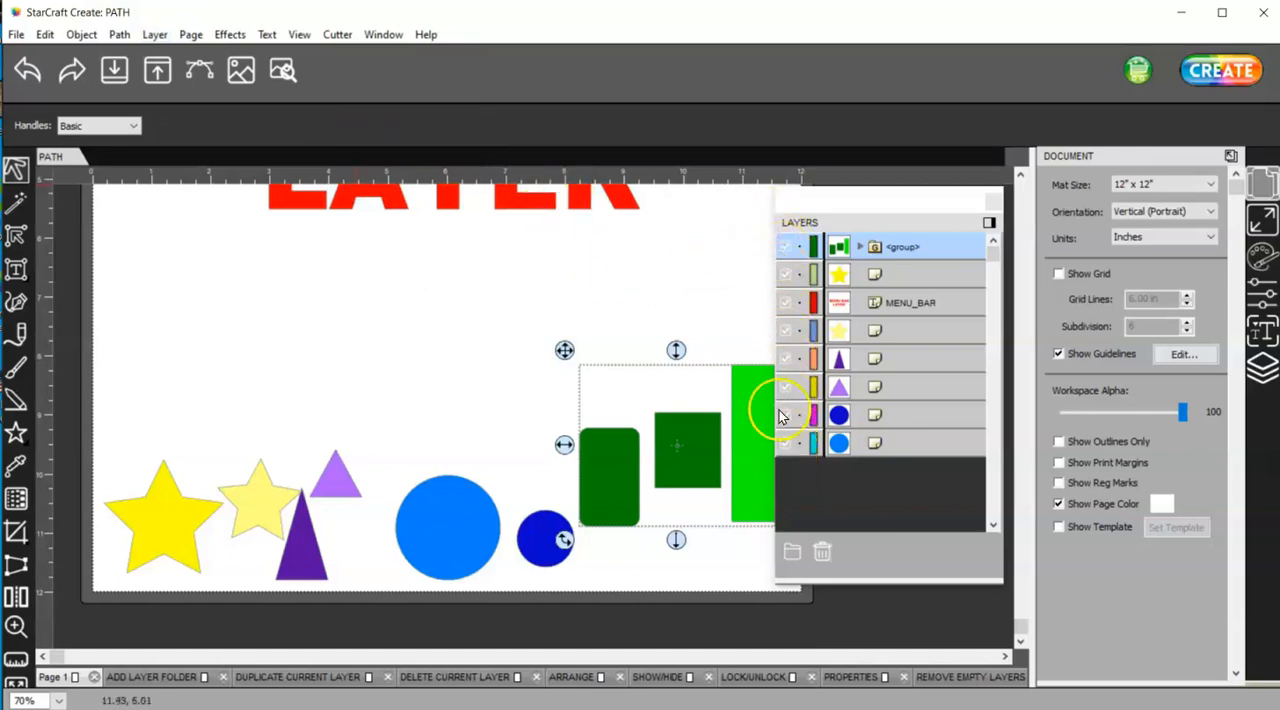
Toggle the visibility of all layers to hide every object, and toggle it again to show them
{"action": "left_click", "coordinate": [153, 35]}
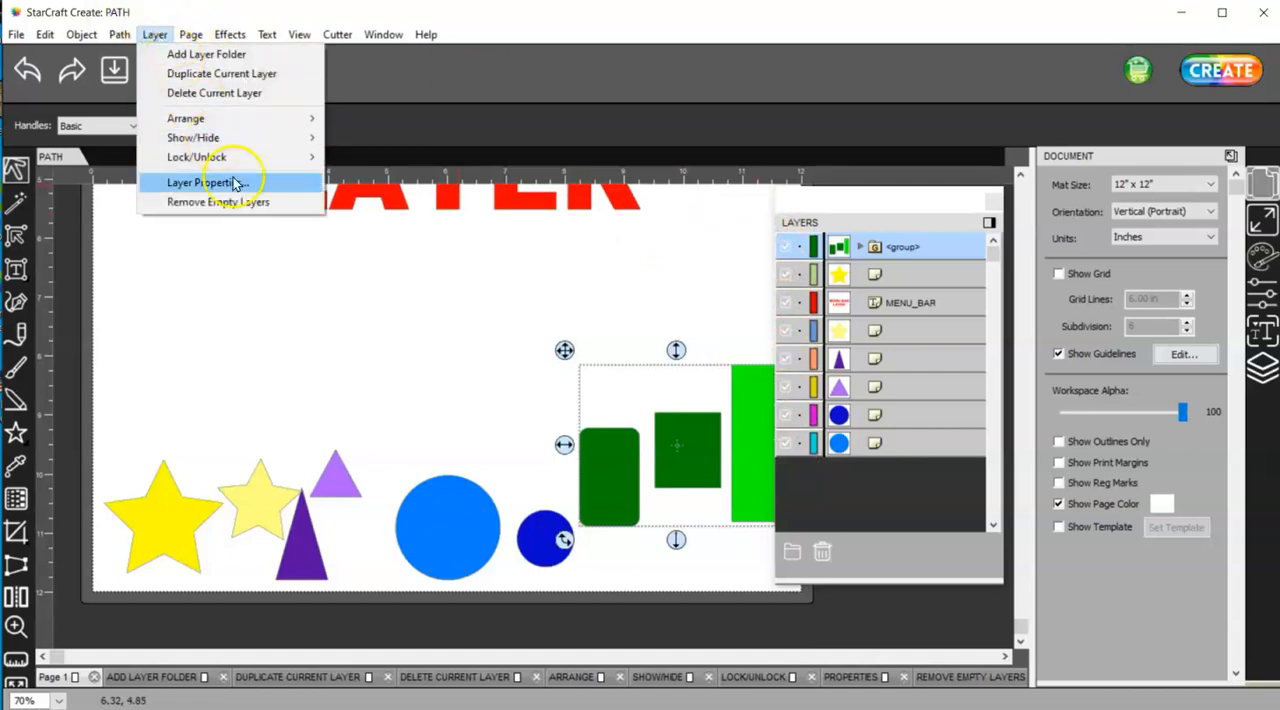
{"action": "mouse_move", "coordinate": [235, 138]}
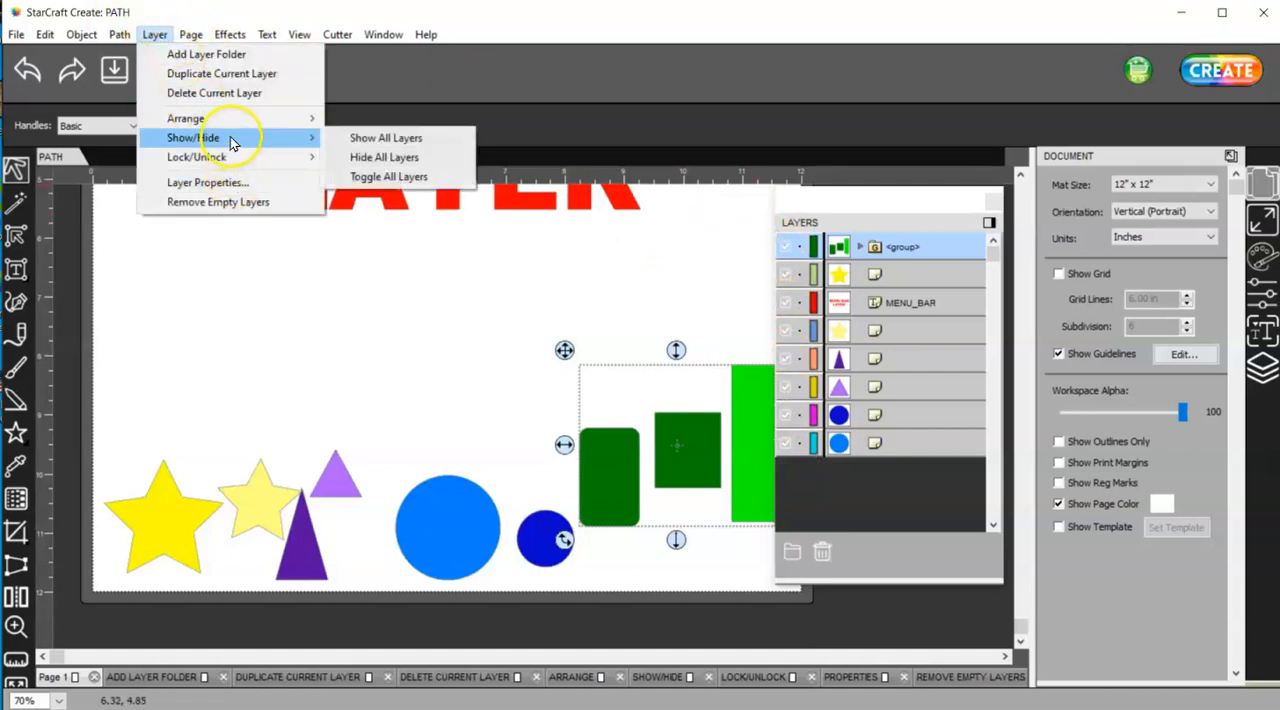
{"action": "left_click", "coordinate": [364, 177]}
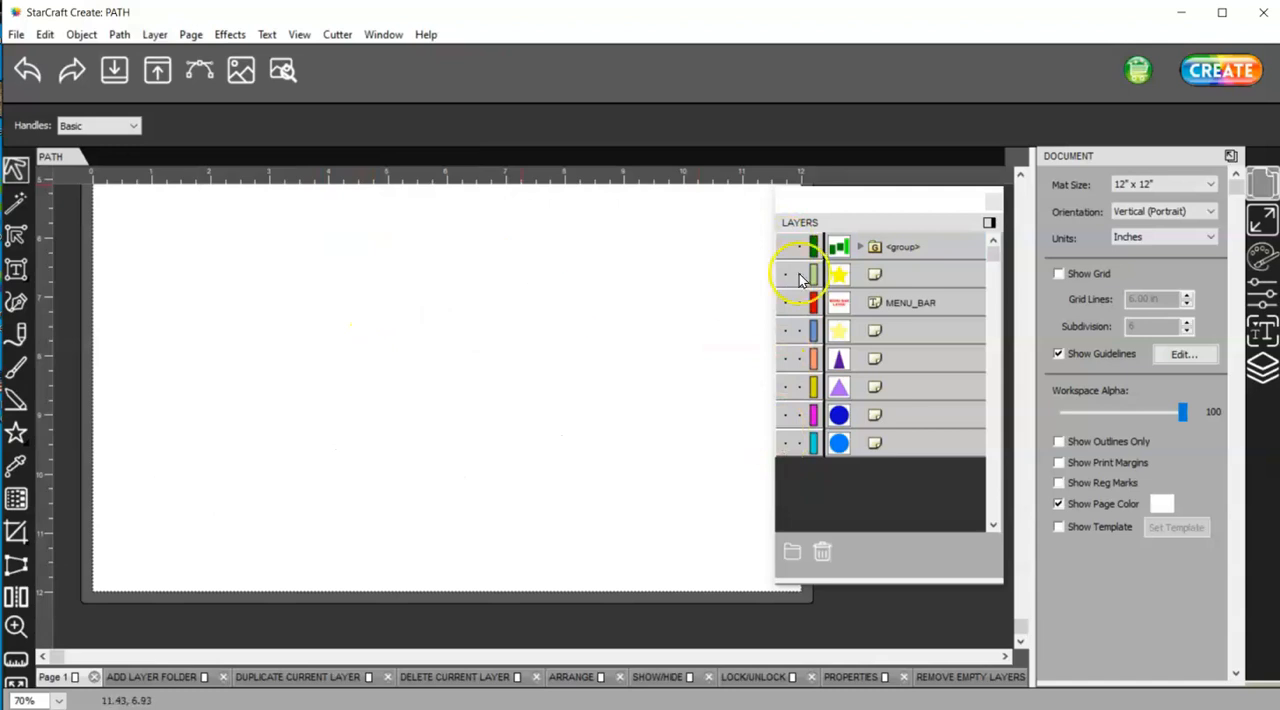
{"action": "left_click", "coordinate": [156, 35]}
{"action": "mouse_move", "coordinate": [193, 137]}
{"action": "left_click", "coordinate": [398, 176]}
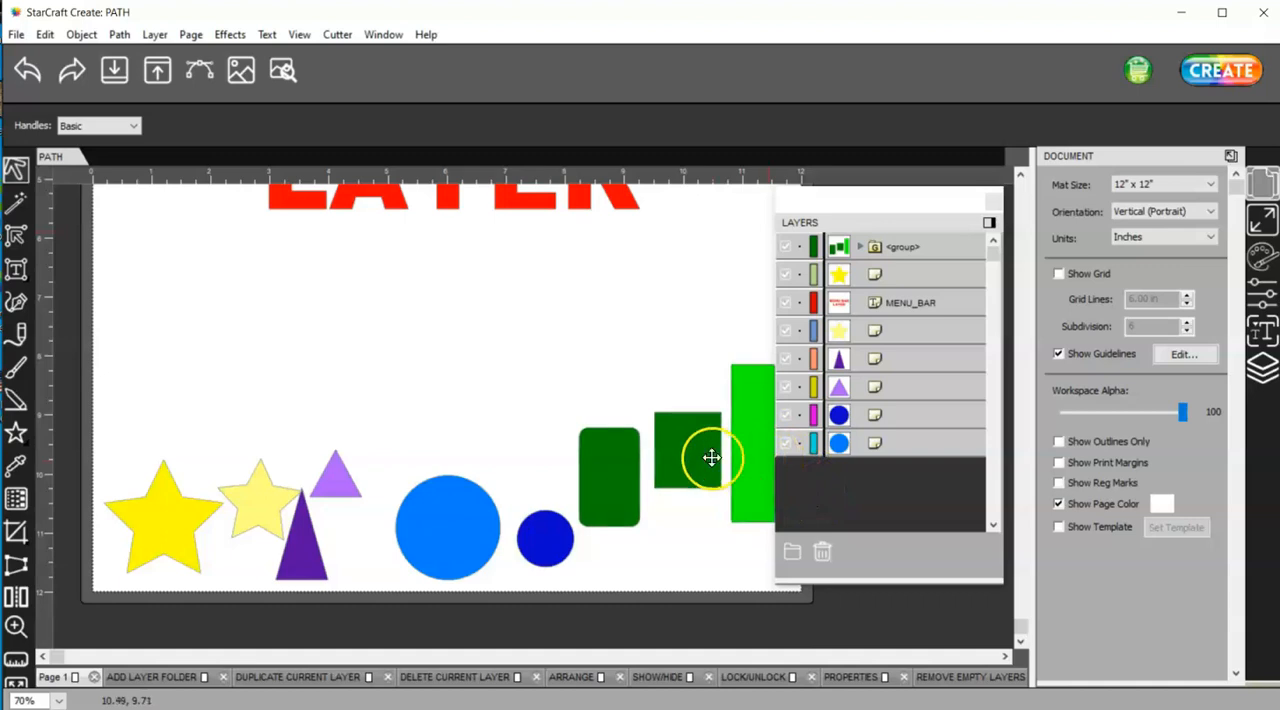
{"action": "left_click", "coordinate": [154, 34]}
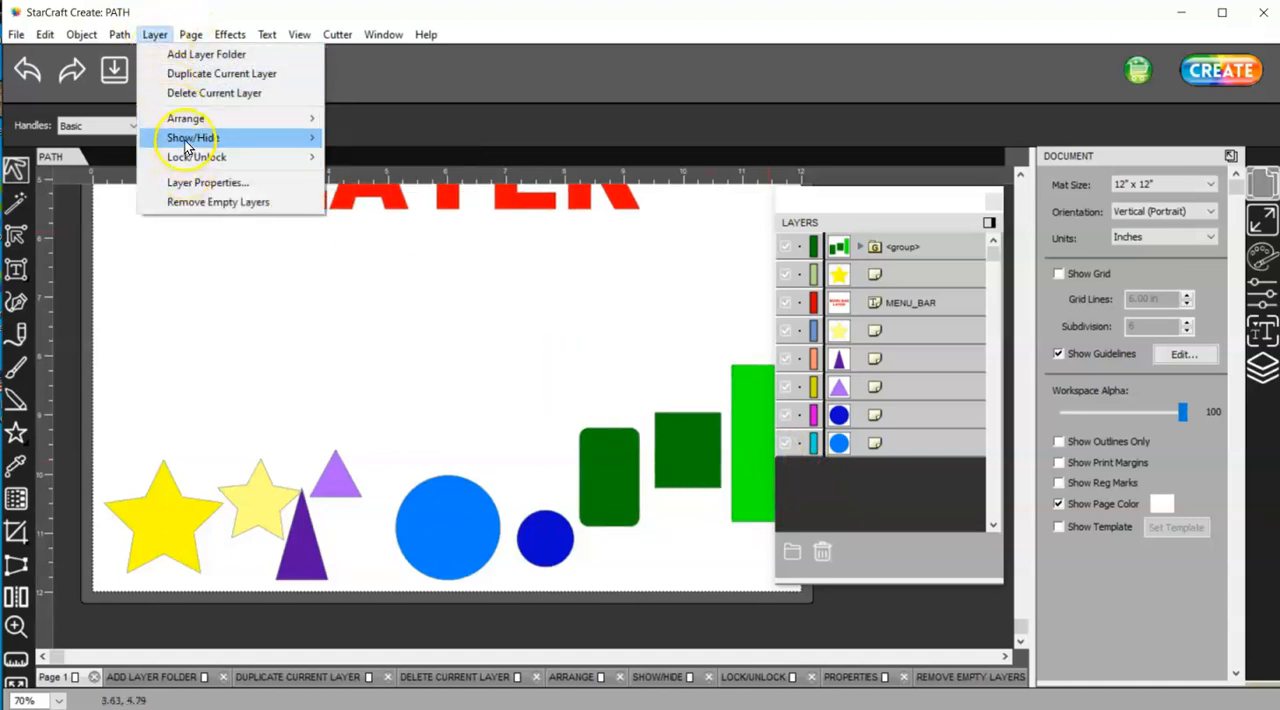
{"action": "mouse_move", "coordinate": [186, 165]}
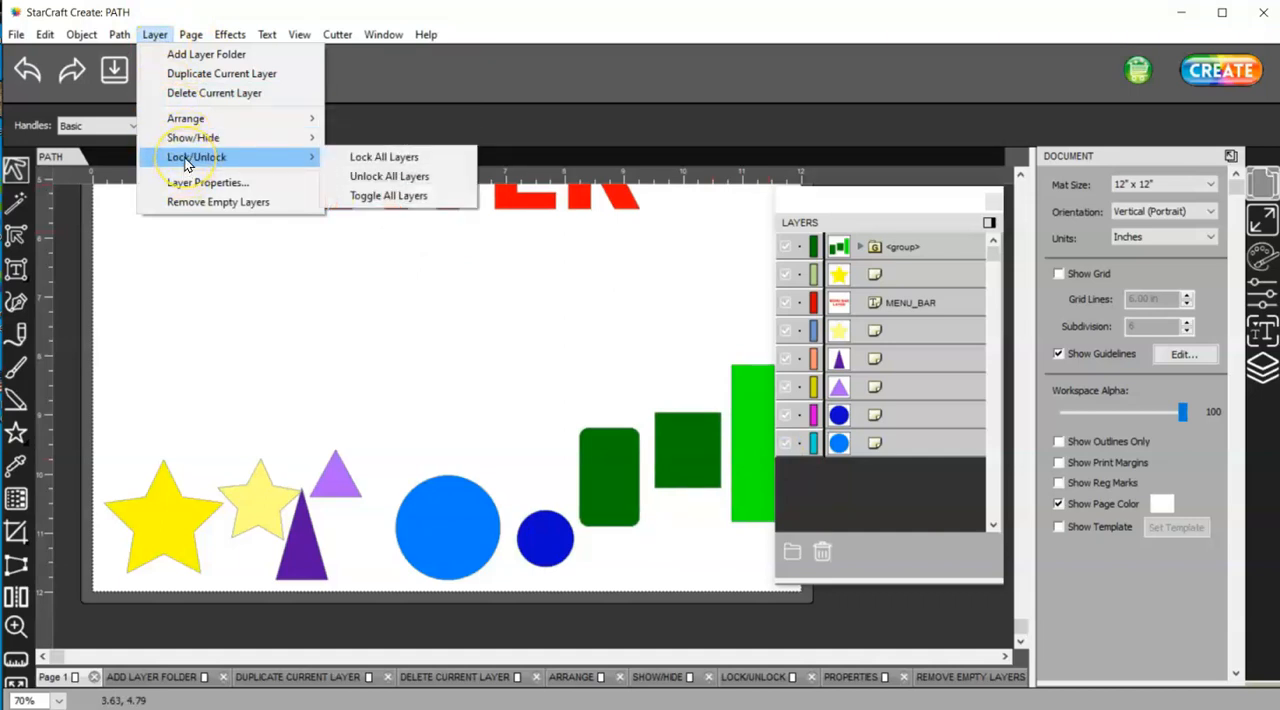
{"action": "left_click", "coordinate": [424, 369]}
Select the large light blue circle's layer and name it CIRCLE in its Layer Properties
{"action": "left_click", "coordinate": [912, 447]}
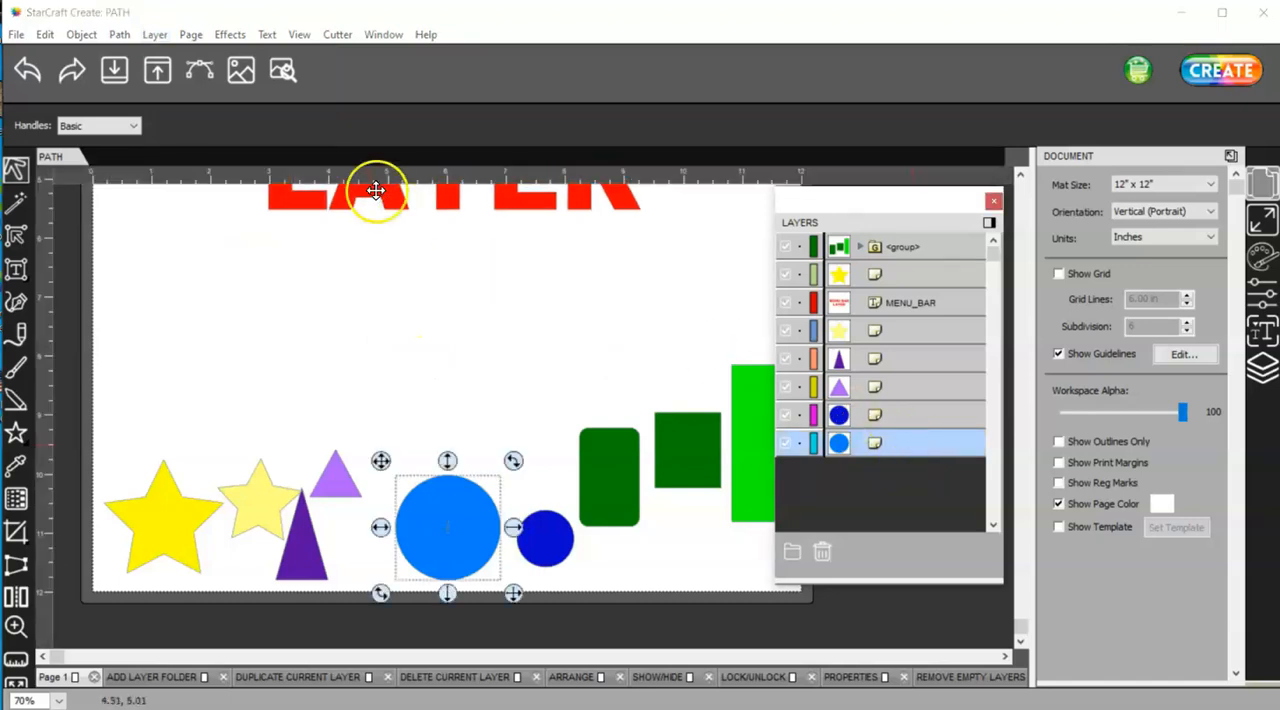
{"action": "left_click", "coordinate": [158, 34]}
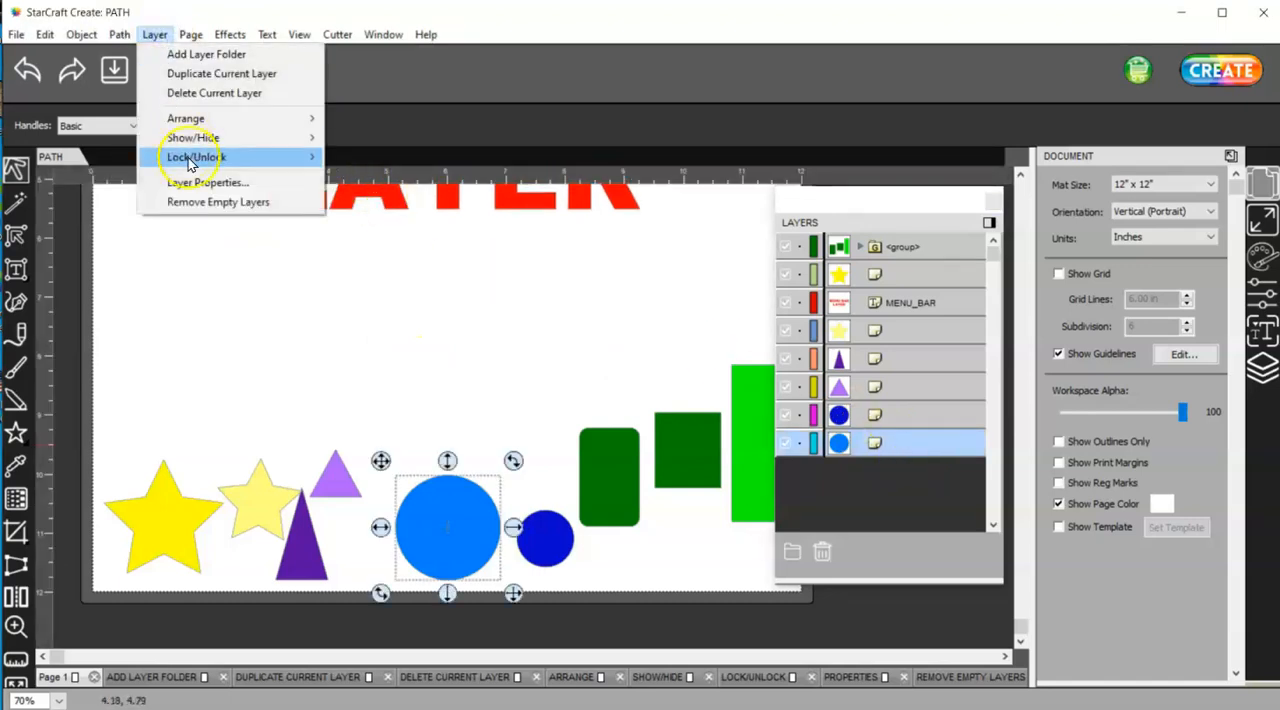
{"action": "left_click", "coordinate": [204, 183]}
{"action": "left_click", "coordinate": [643, 325]}
{"action": "left_click", "coordinate": [590, 328]}
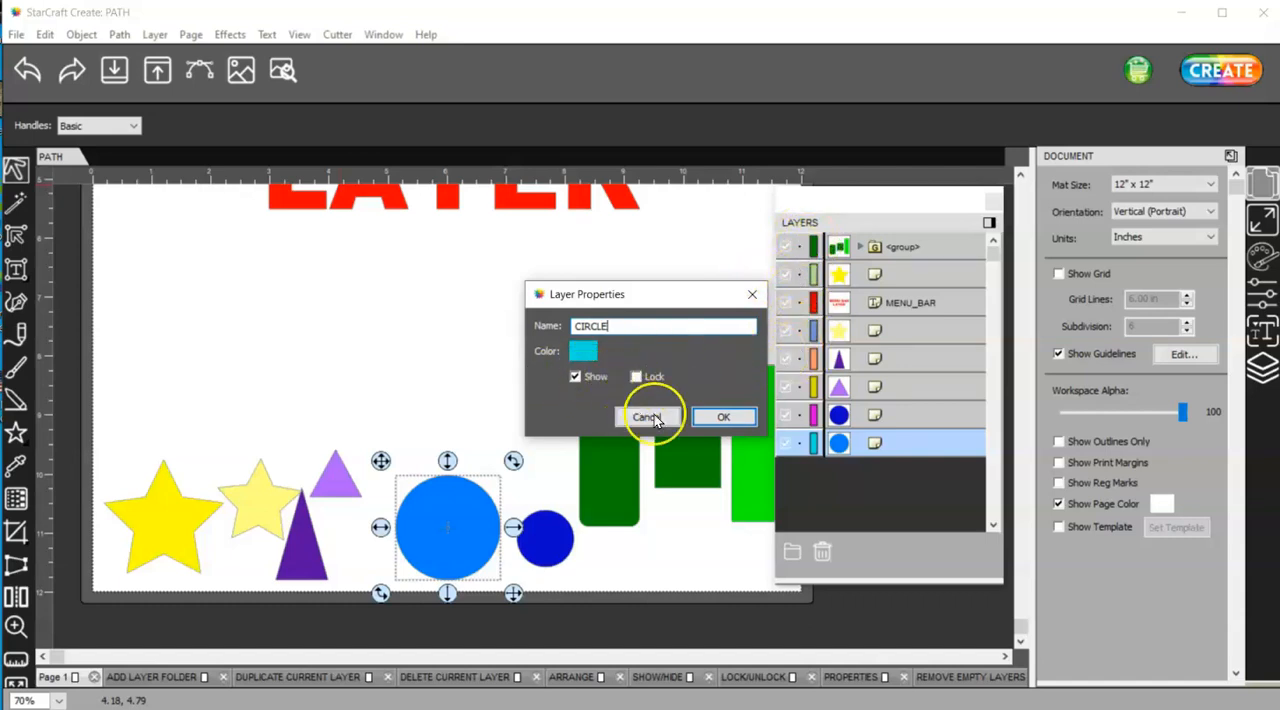
{"action": "left_click", "coordinate": [722, 420]}
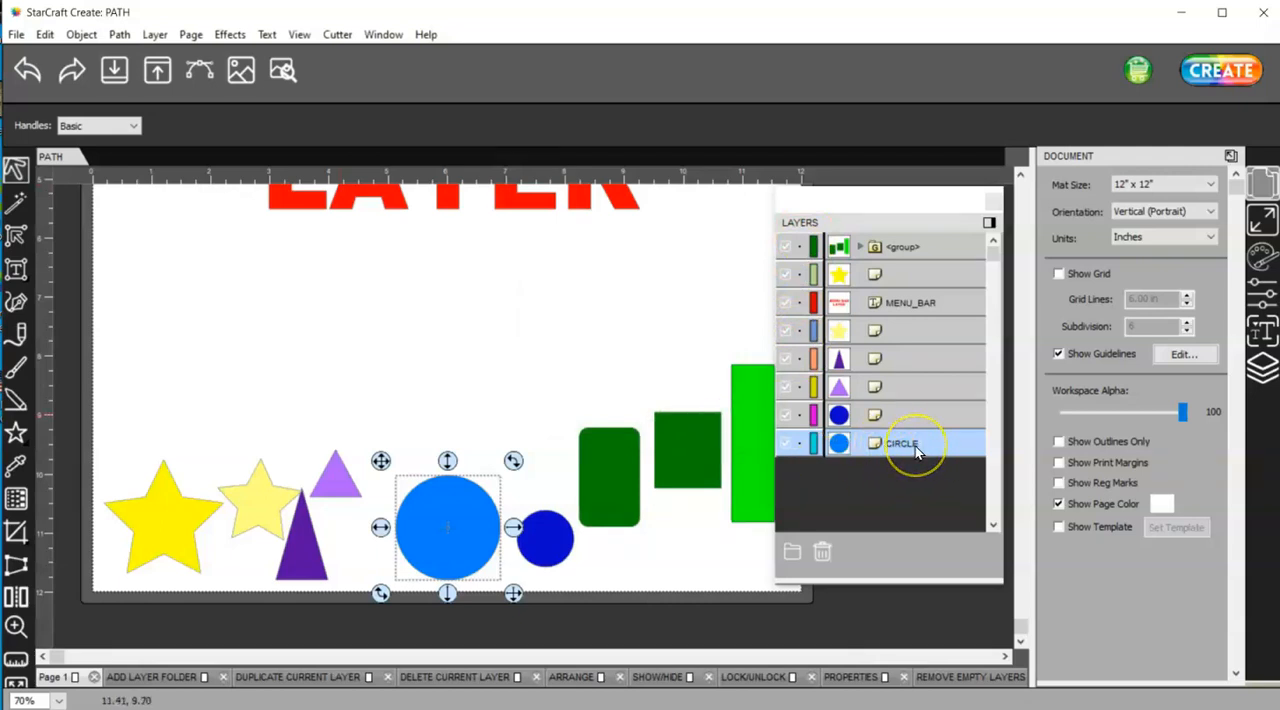
Add an empty layer folder and clear it from the page with the Remove Empty Layers command
{"action": "left_click", "coordinate": [156, 37]}
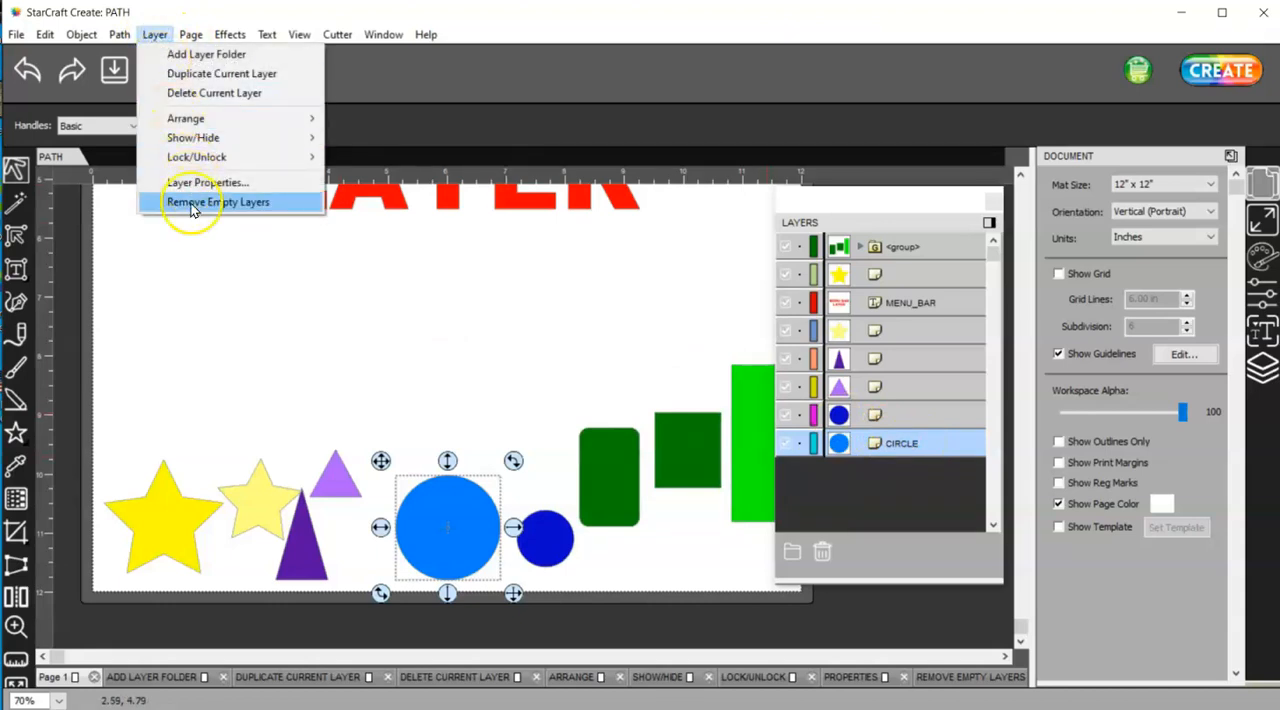
{"action": "left_click", "coordinate": [655, 55]}
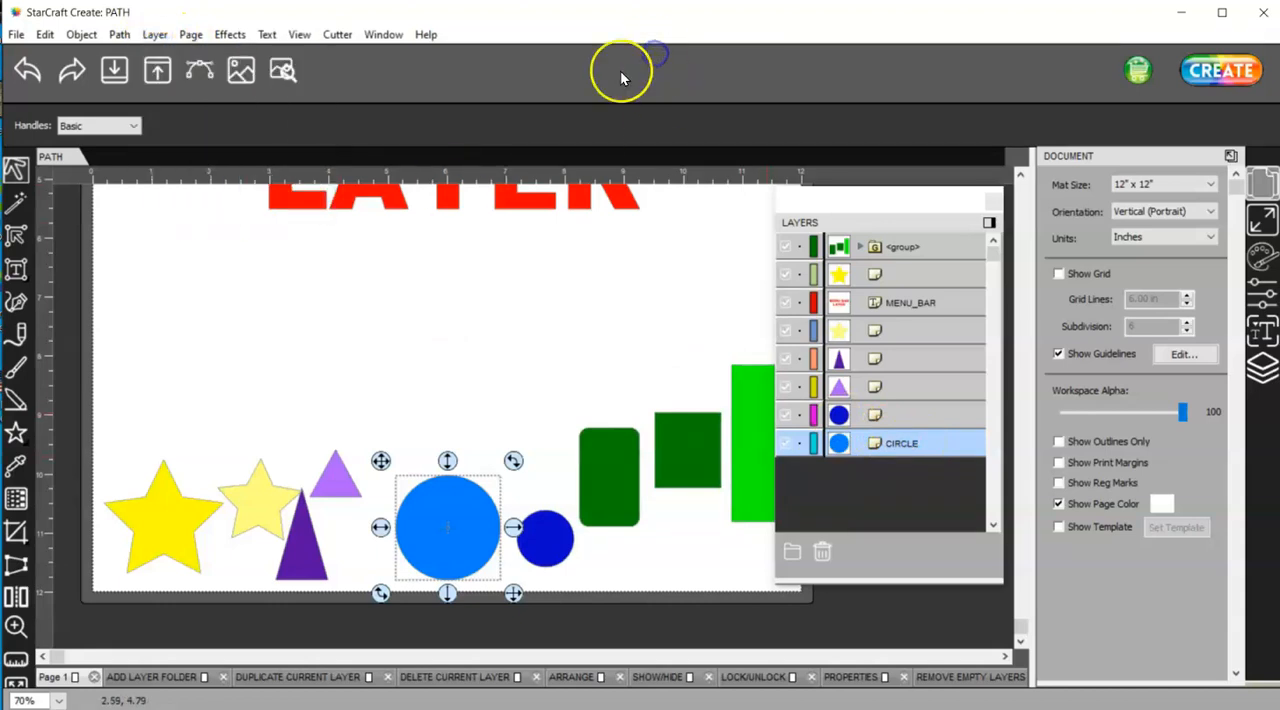
{"action": "left_click", "coordinate": [155, 34]}
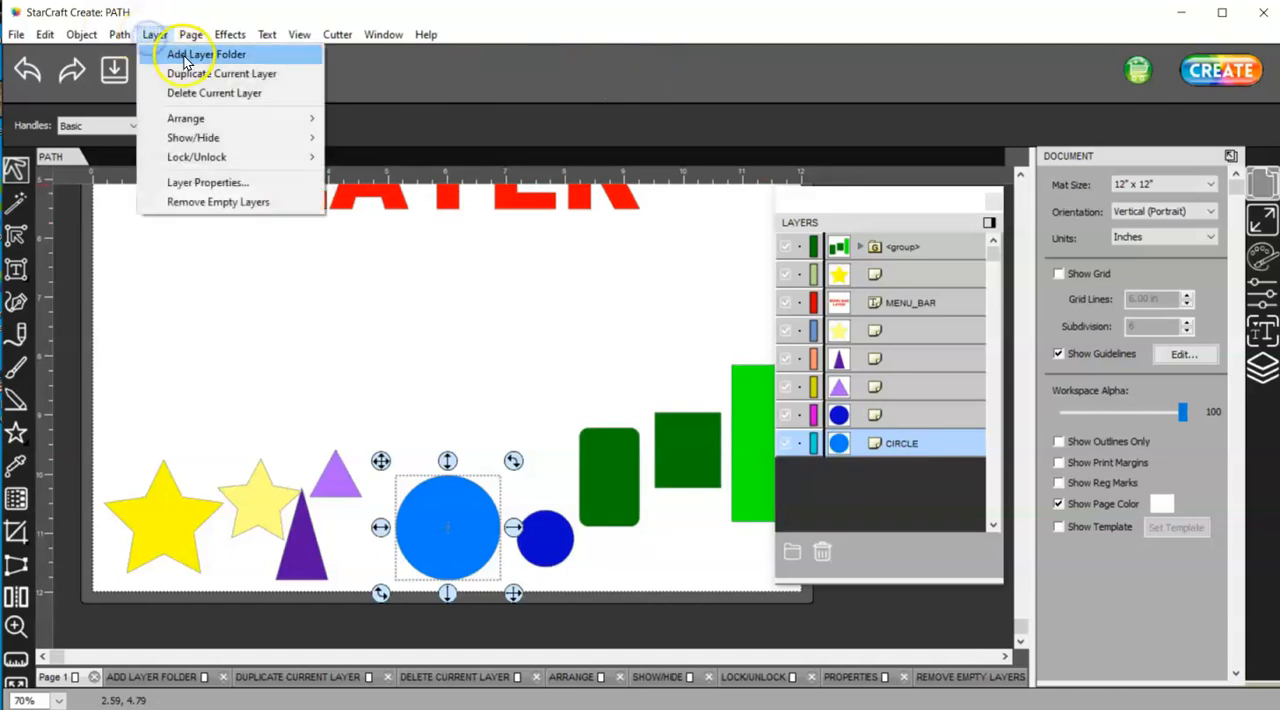
{"action": "left_click", "coordinate": [184, 56]}
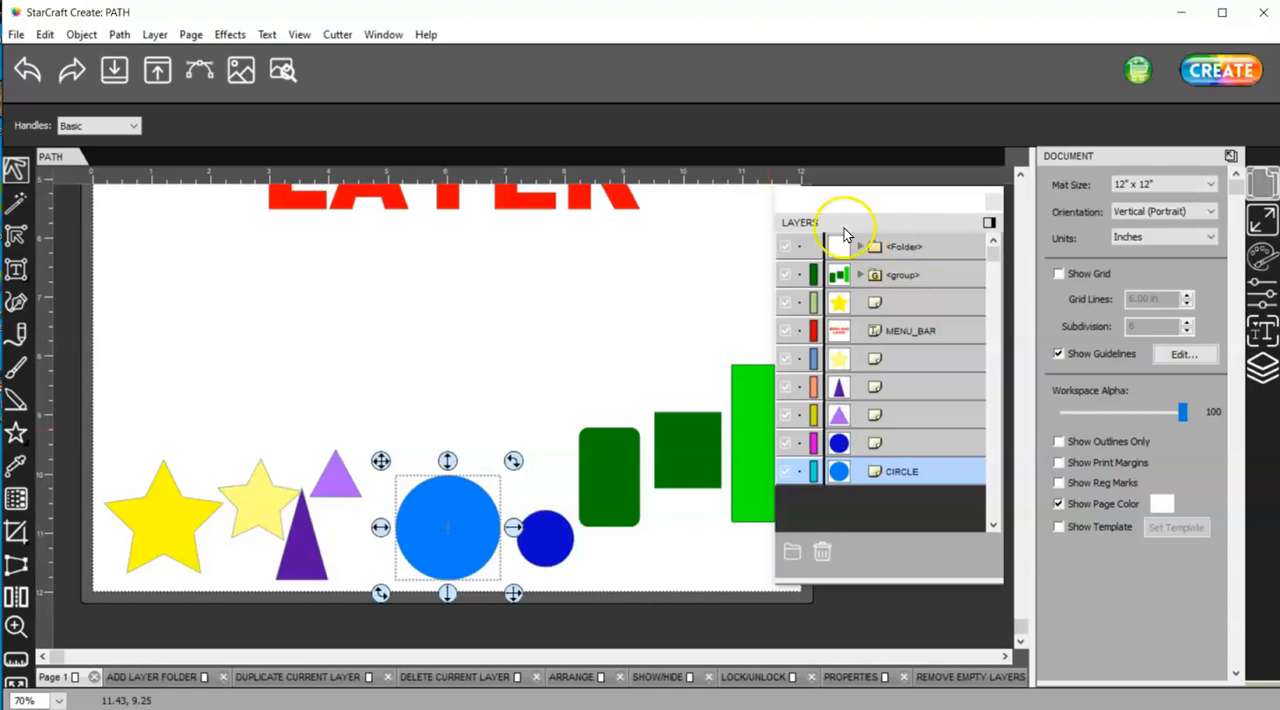
{"action": "left_click", "coordinate": [153, 34]}
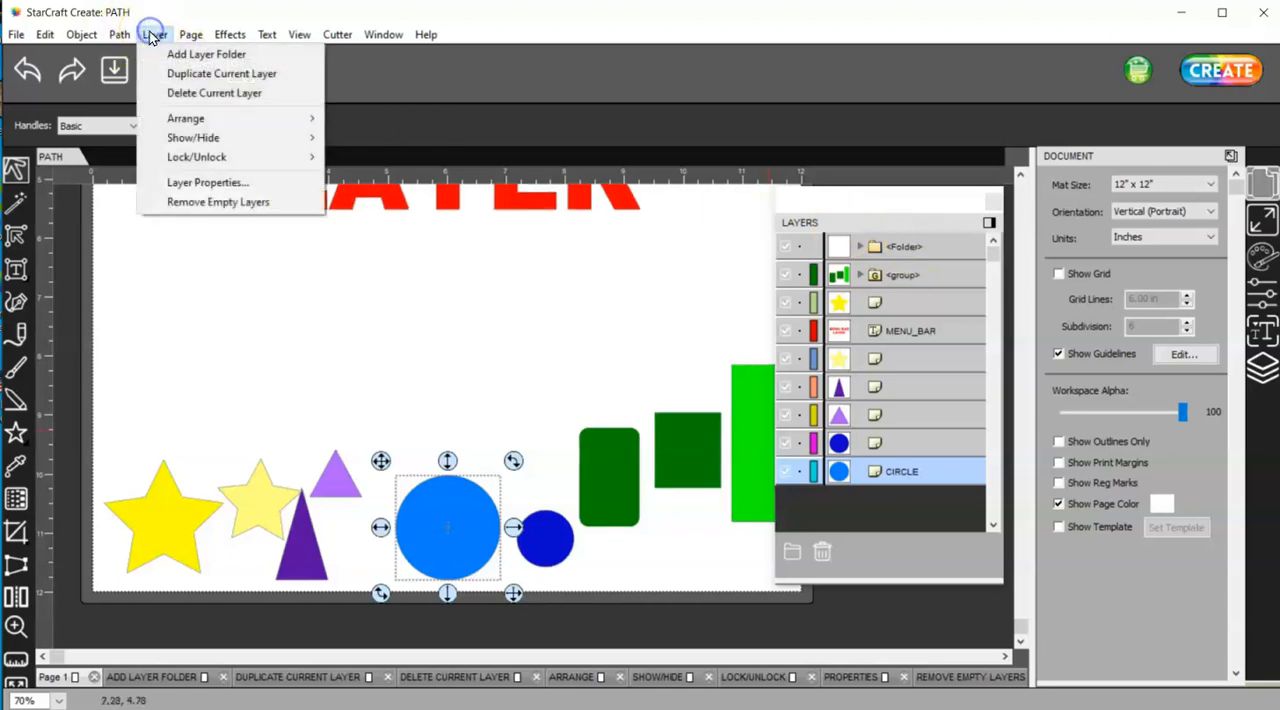
{"action": "left_click", "coordinate": [222, 203]}
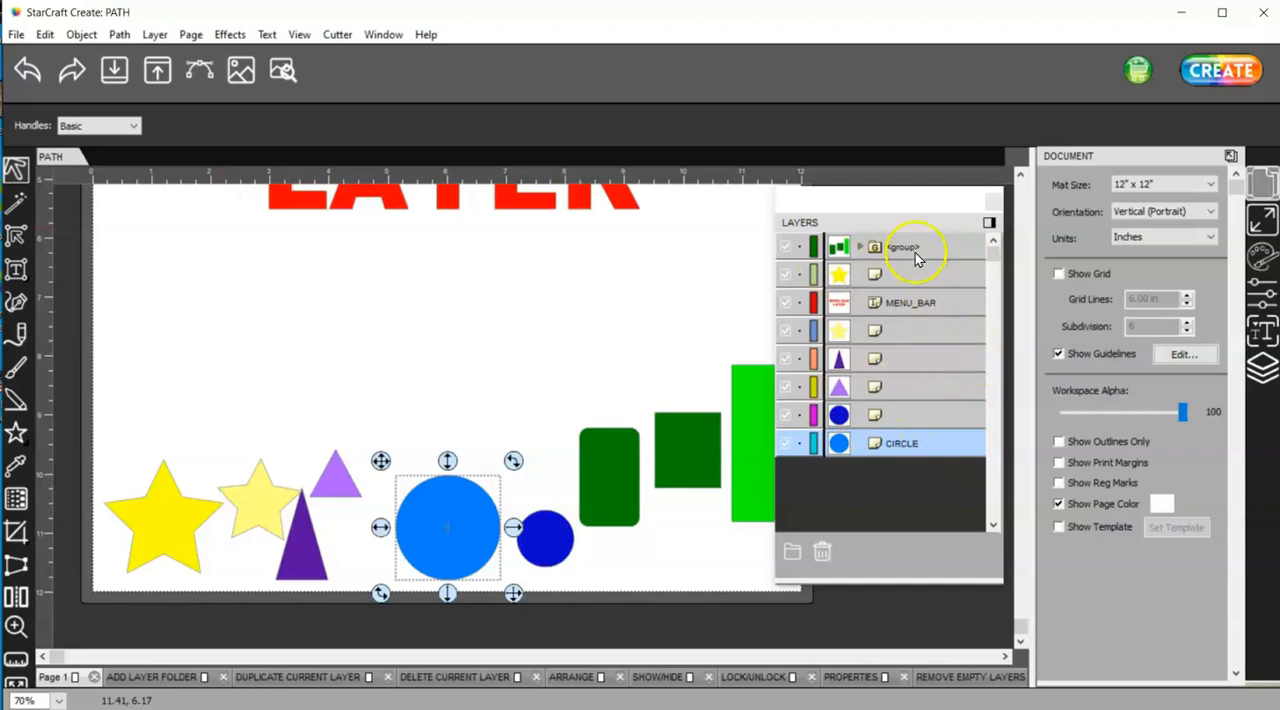
Deselect the green shapes group and apply the Remove Empty Layers command with no object selected
{"action": "left_click", "coordinate": [821, 556]}
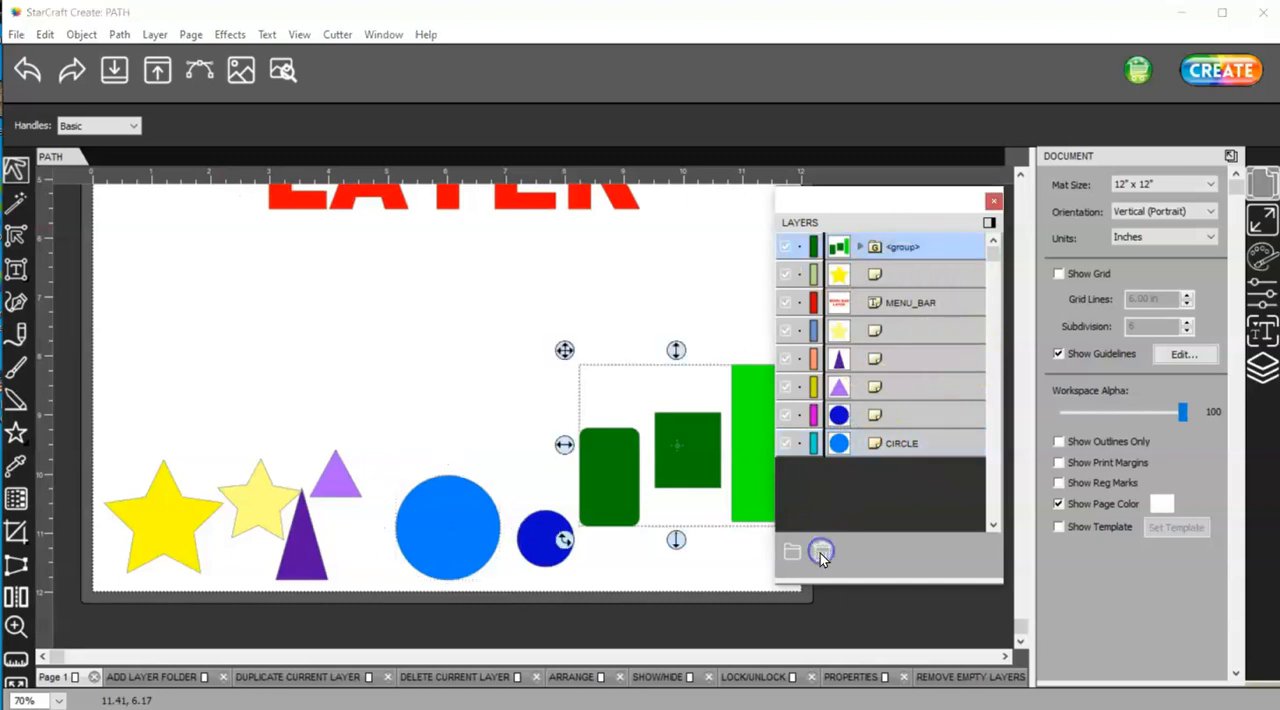
{"action": "left_click", "coordinate": [751, 288]}
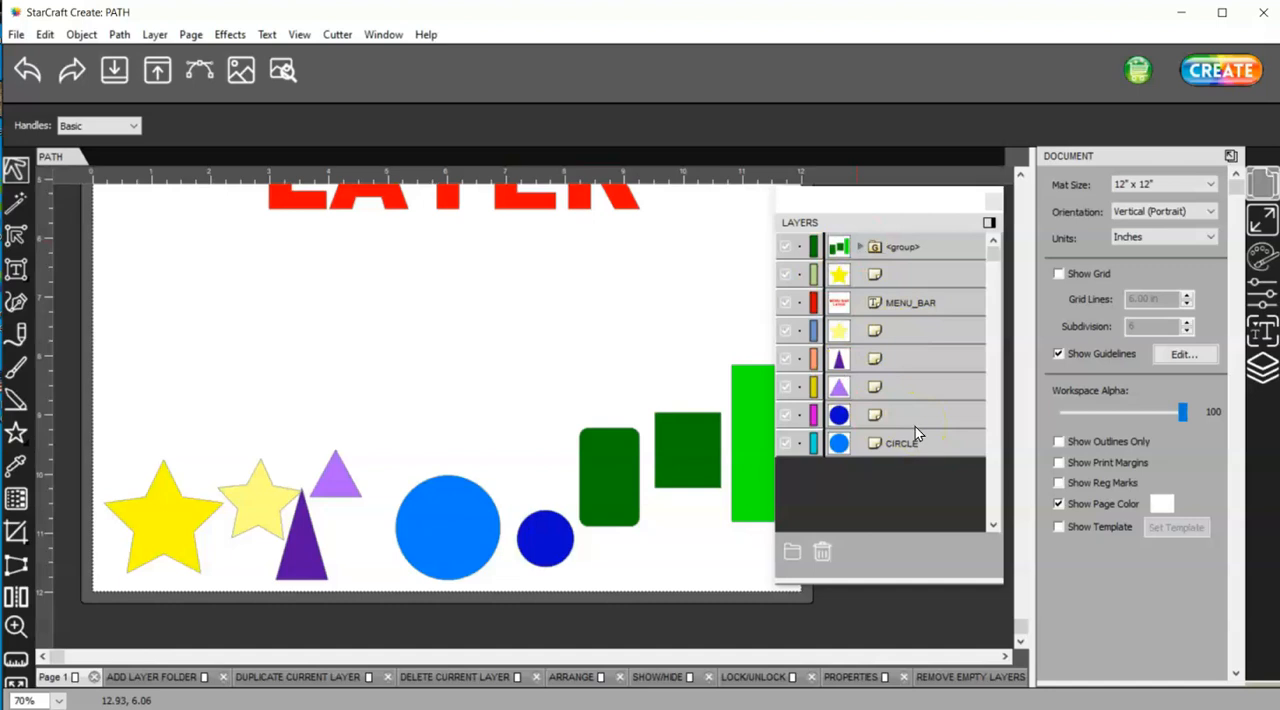
{"action": "left_click", "coordinate": [155, 34]}
{"action": "left_click", "coordinate": [188, 202]}
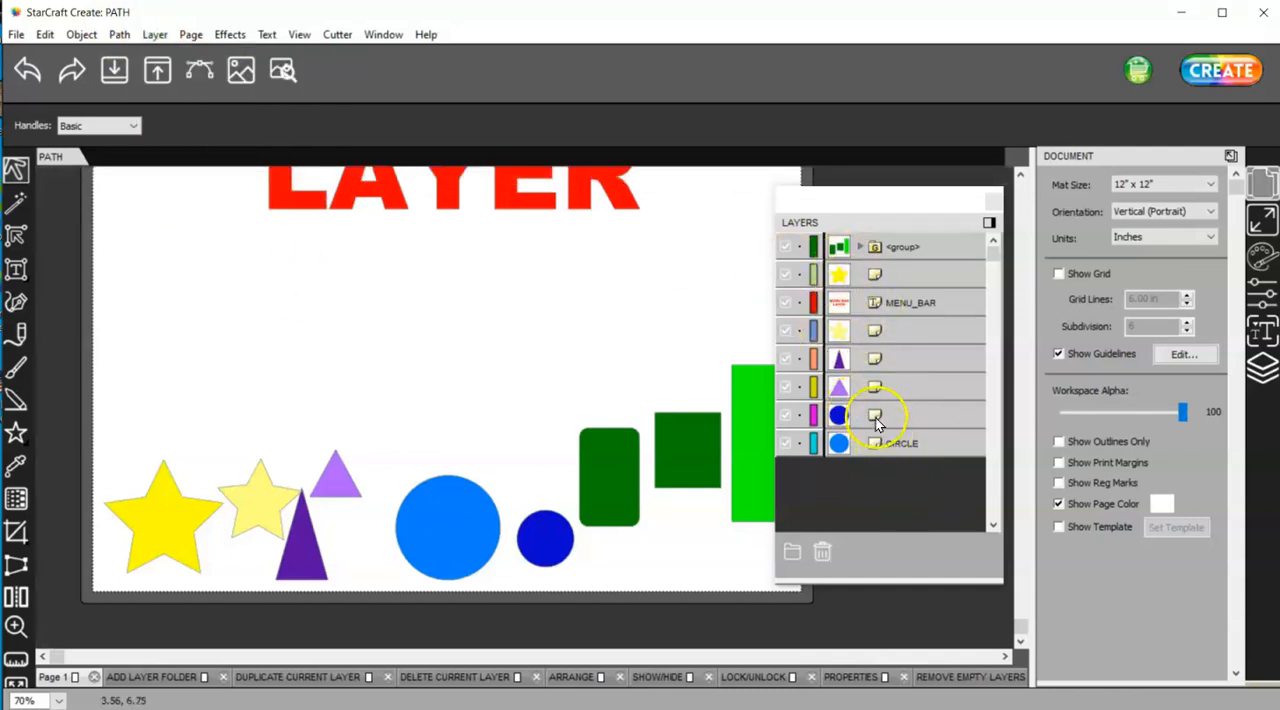
{"action": "left_click", "coordinate": [150, 35]}
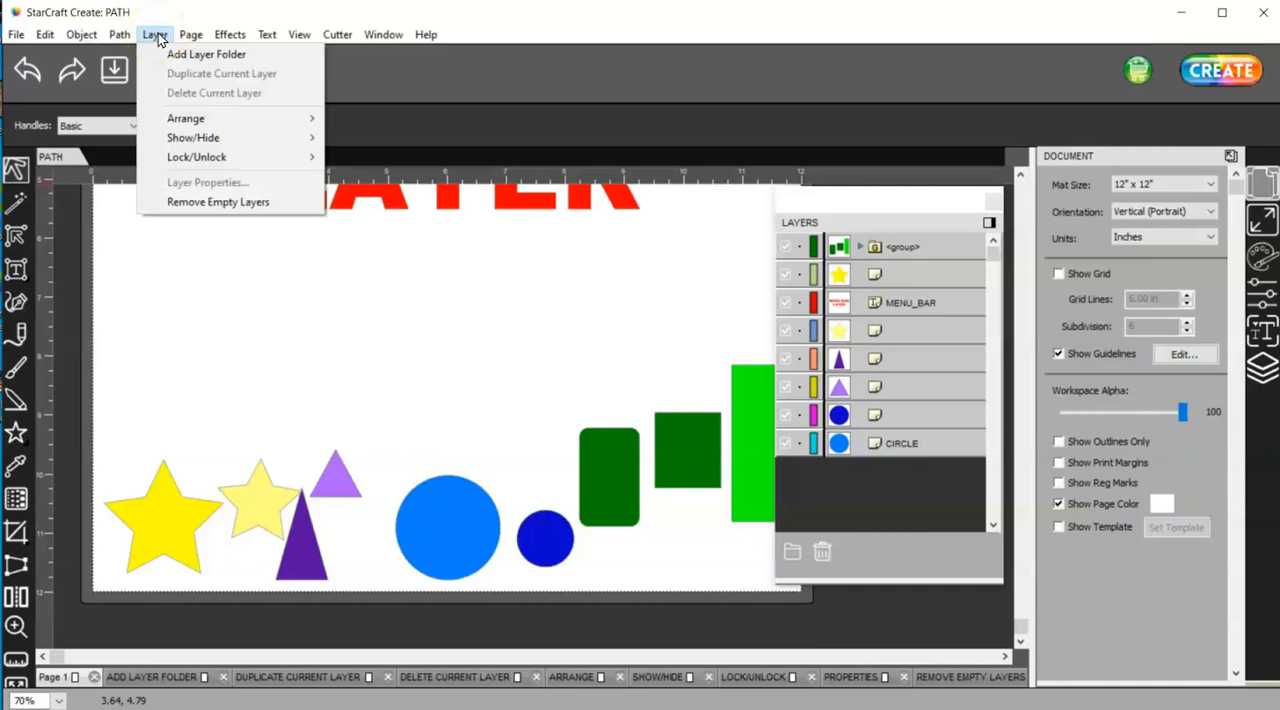
{"action": "left_click", "coordinate": [195, 259]}
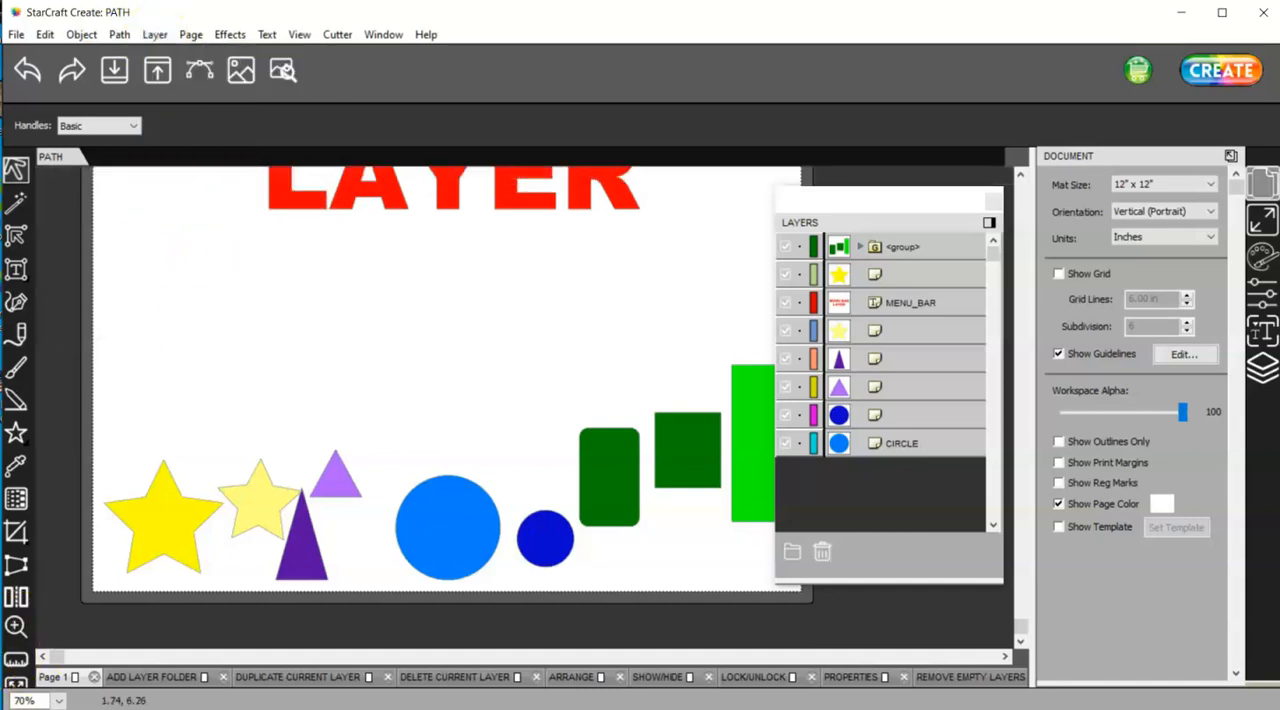